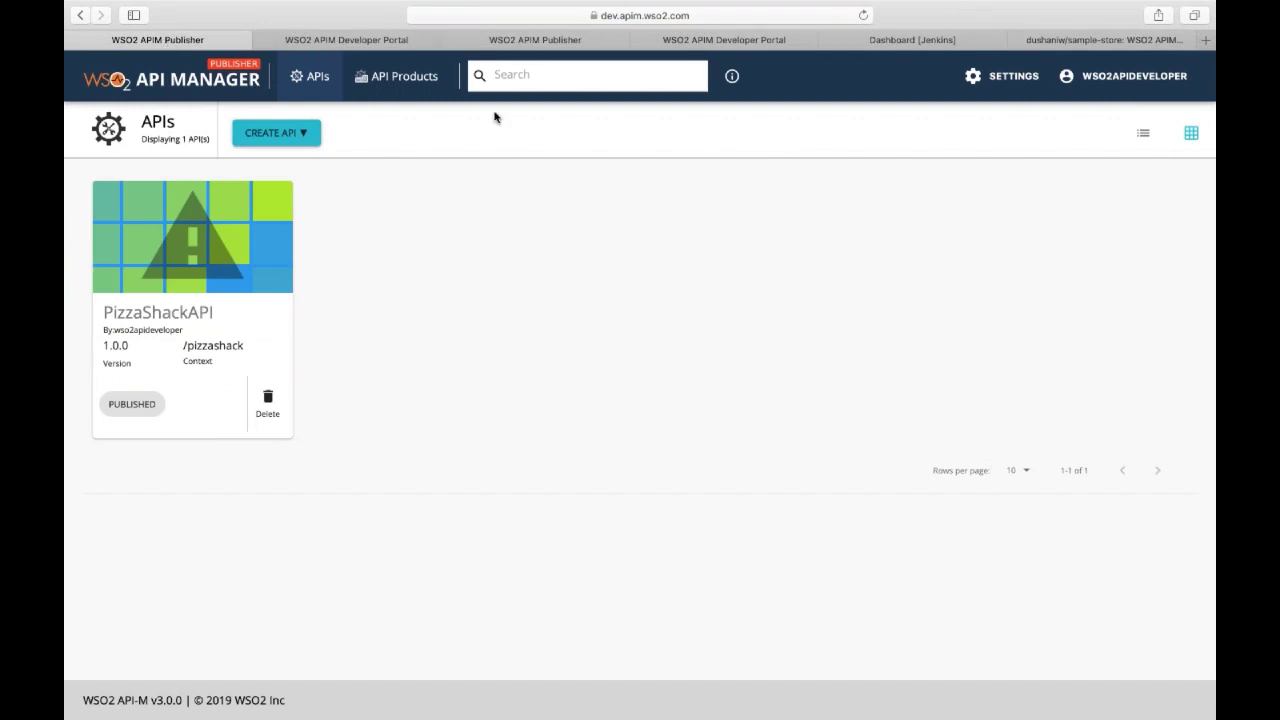
Check that the prod Publisher lists only PizzaShackAPI, then return to the store.yaml editor
{"action": "left_click", "coordinate": [525, 42]}
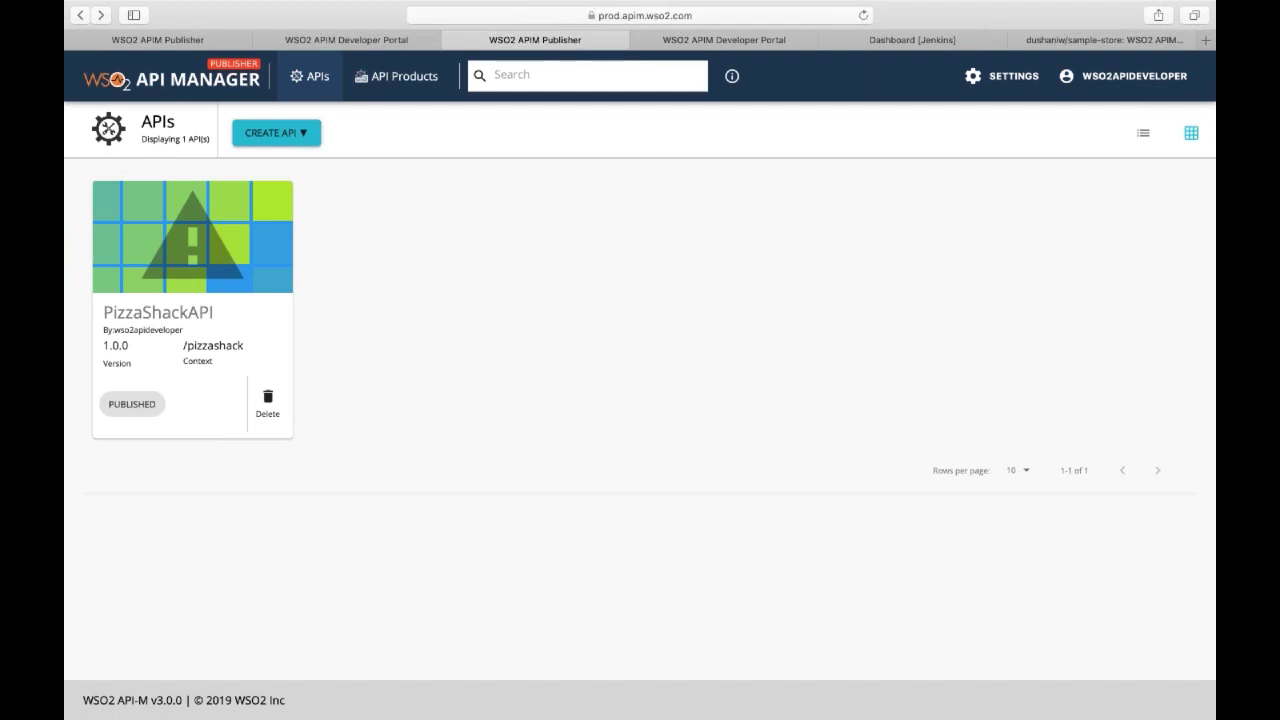
{"action": "key", "text": "ctrl+Left"}
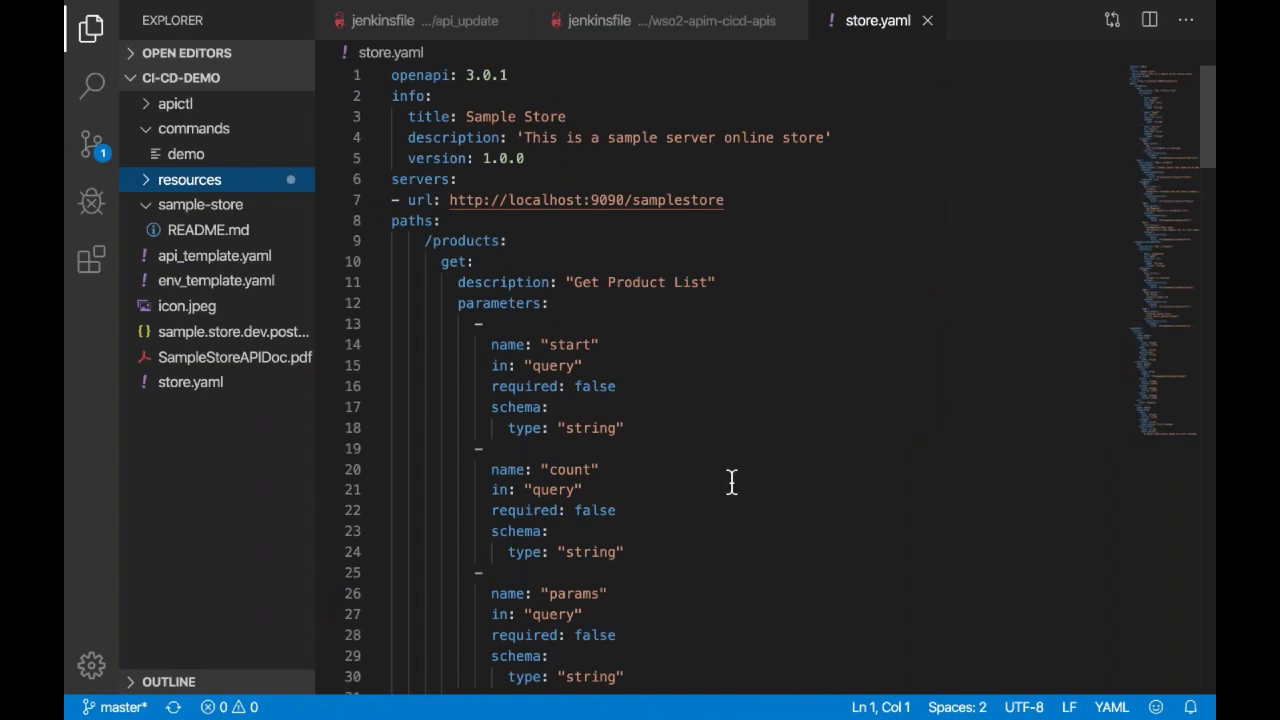
Read through the store.yaml paths and parameters for the Sample Store products endpoint
{"action": "left_click", "coordinate": [771, 428]}
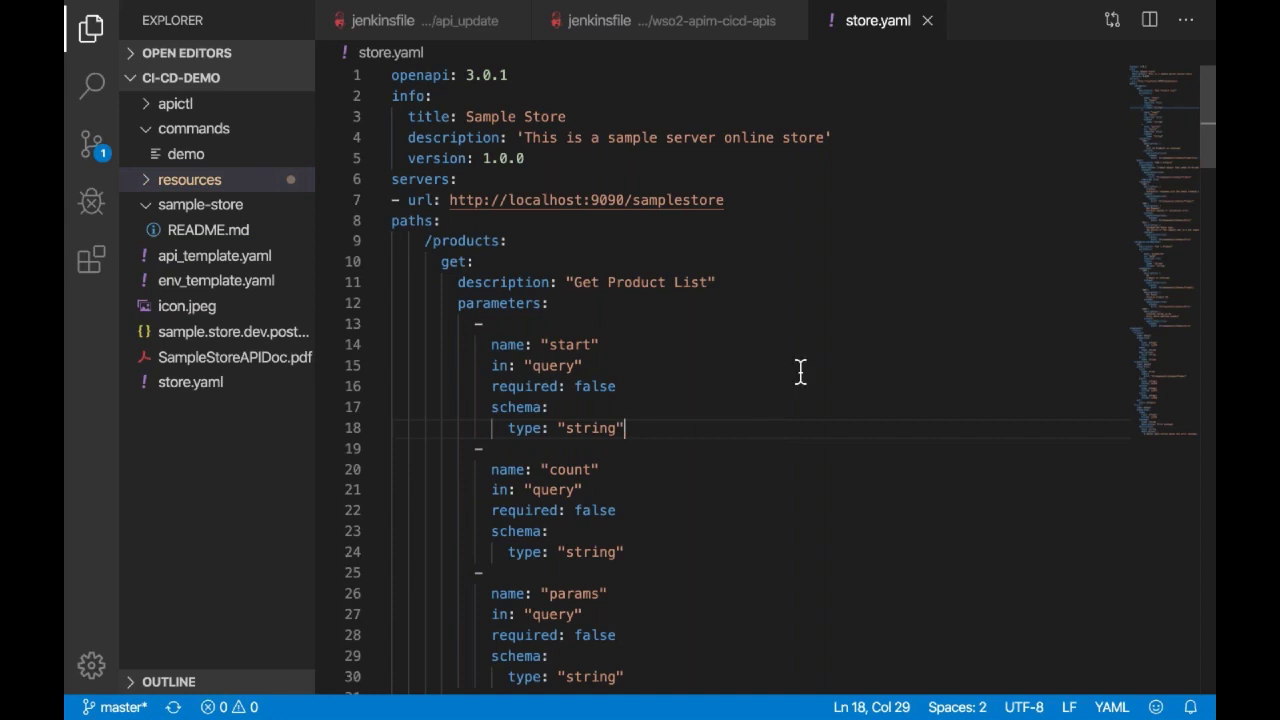
{"action": "scroll", "coordinate": [803, 369], "scroll_direction": "down", "scroll_amount": 1}
{"action": "left_click_drag", "start_coordinate": [1208, 147], "coordinate": [1208, 165]}
{"action": "scroll", "coordinate": [1207, 163], "scroll_direction": "down", "scroll_amount": 2}
{"action": "scroll", "coordinate": [1204, 149], "scroll_direction": "up", "scroll_amount": 1}
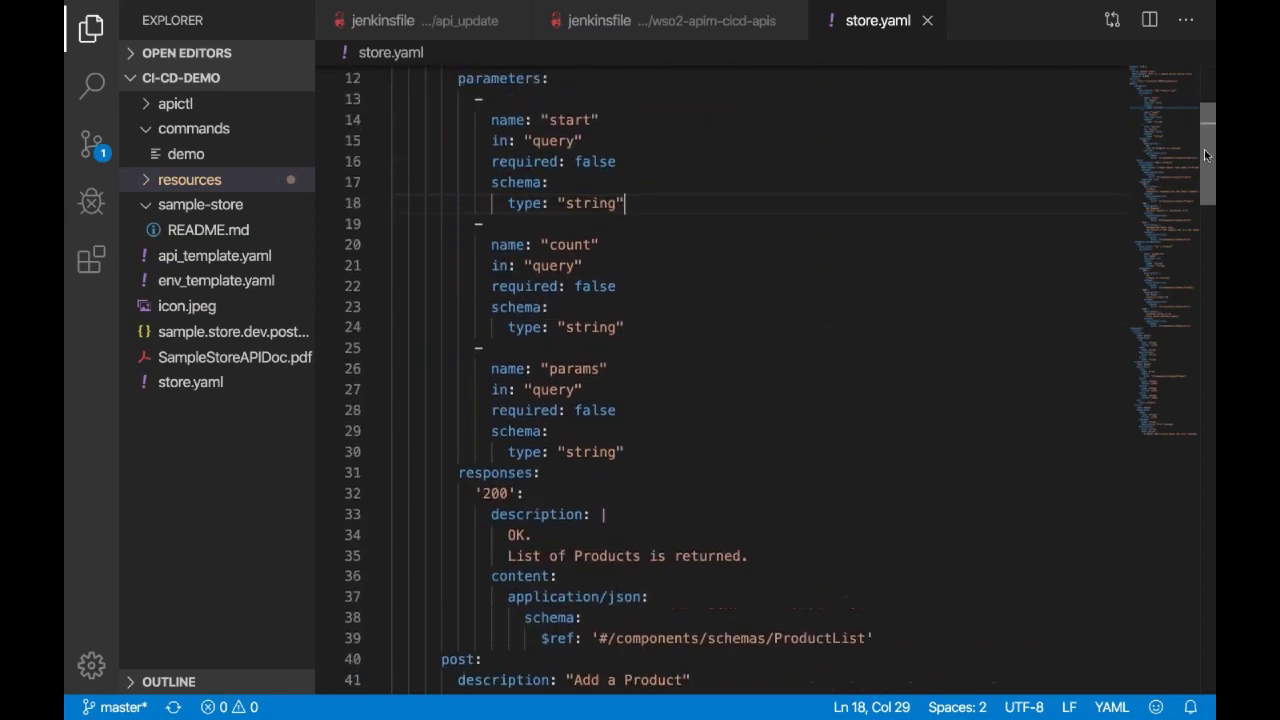
{"action": "scroll", "coordinate": [1184, 161], "scroll_direction": "down", "scroll_amount": 4}
{"action": "scroll", "coordinate": [1184, 161], "scroll_direction": "up", "scroll_amount": 5}
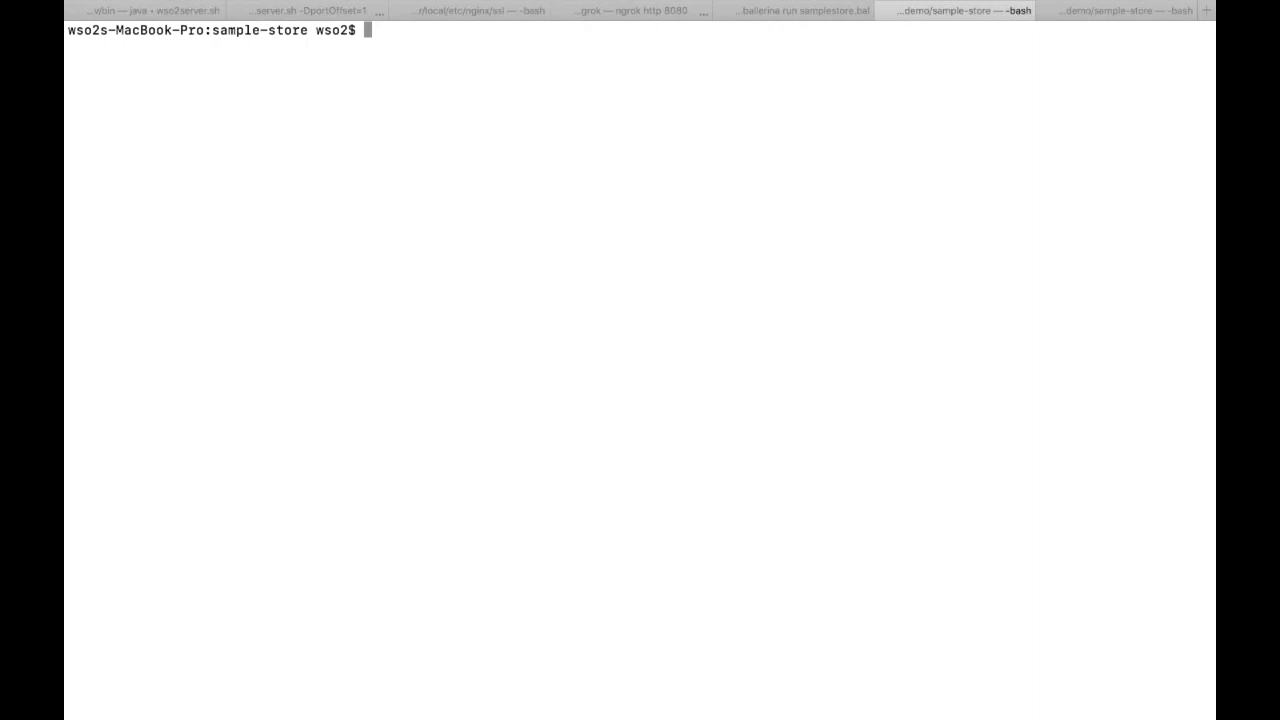
Enter 'apictl init SampleStore --oas ../store.yaml --definition' at the bash prompt without running it
{"action": "type", "text": "apictl init "}
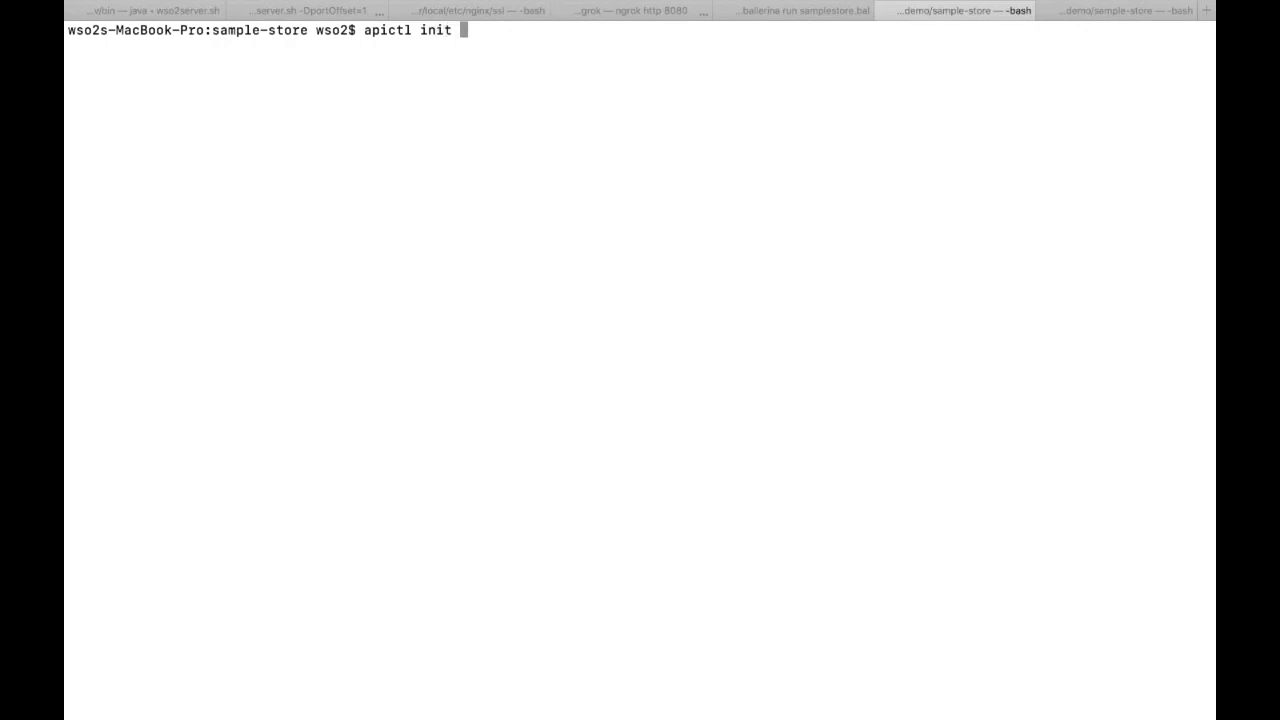
{"action": "type", "text": "SampleStore "}
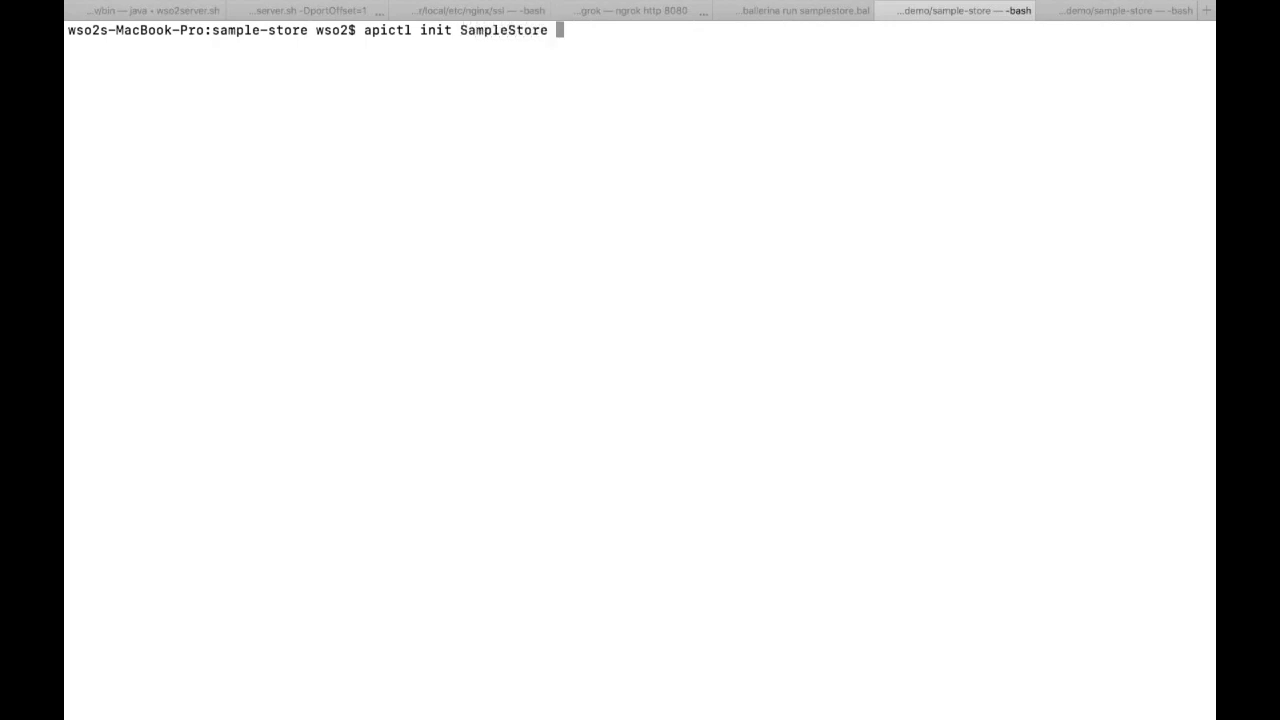
{"action": "type", "text": "--"}
{"action": "type", "text": "oas "}
{"action": "type", "text": "../st"}
{"action": "type", "text": "o"}
{"action": "key", "text": "Tab"}
{"action": "type", "text": "--"}
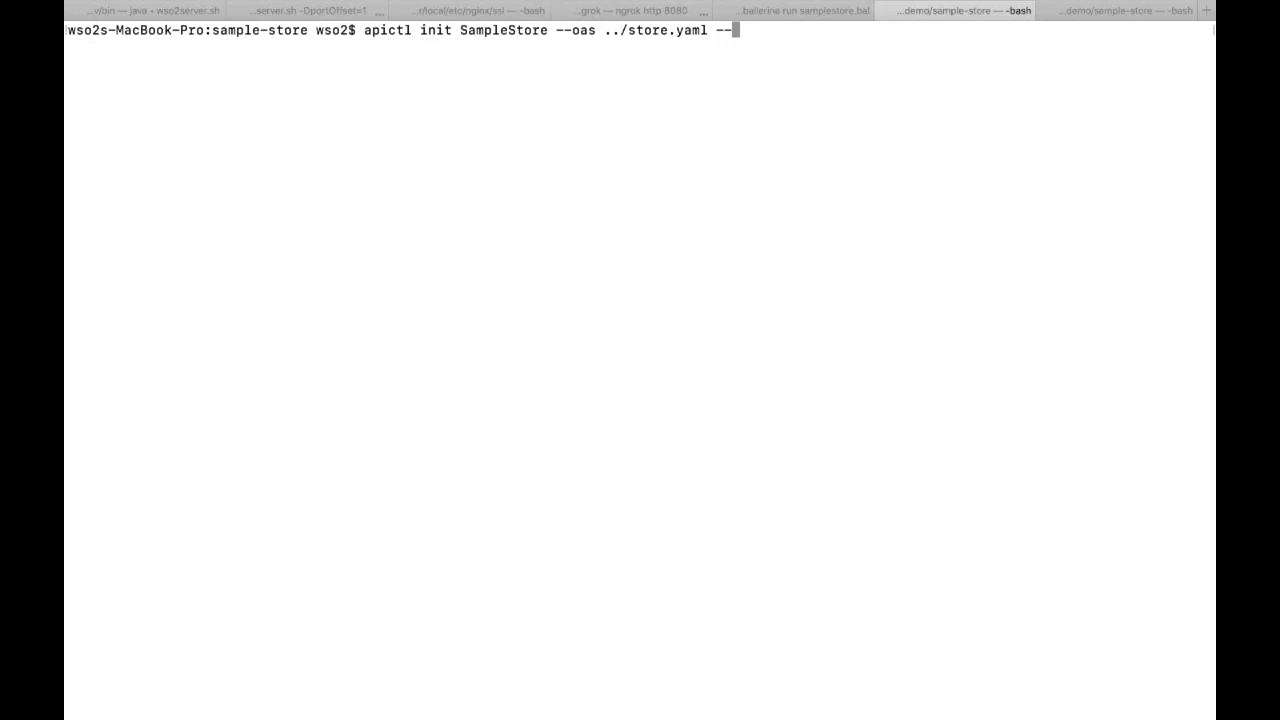
{"action": "type", "text": "definition"}
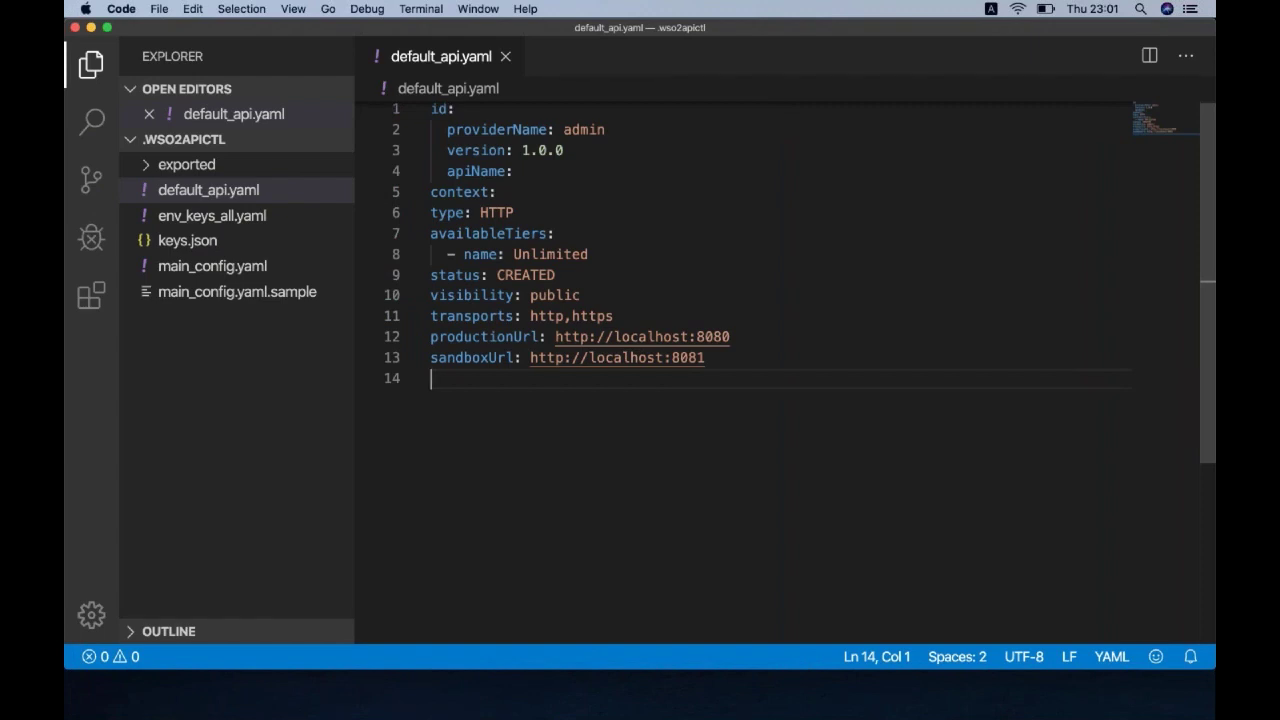
Scroll back to the top of apictl's default_api.yaml template
{"action": "scroll", "coordinate": [760, 370], "scroll_direction": "up", "scroll_amount": 1}
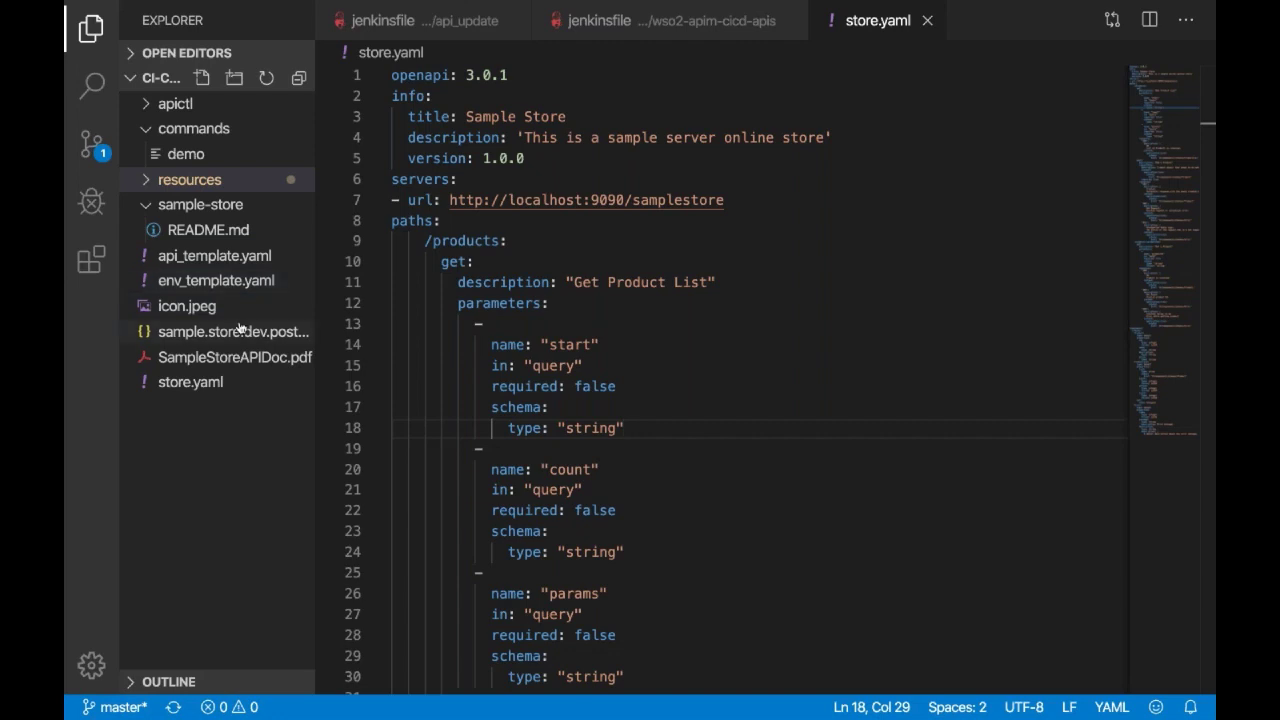
Open api_template.yaml from the Explorer to review the custom API definition
{"action": "left_click", "coordinate": [211, 257]}
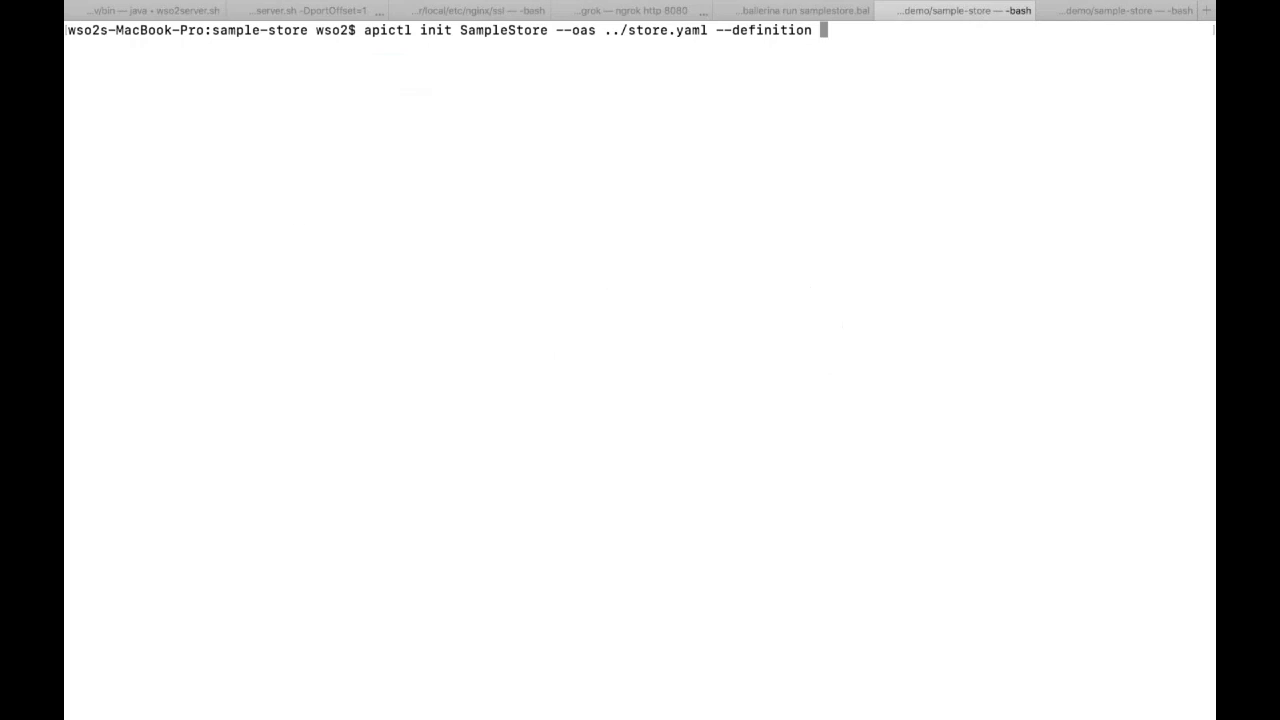
Run apictl init SampleStore with --definition ../api_template.yaml and -k
{"action": "type", "text": "../"}
{"action": "type", "text": "api_t"}
{"action": "key", "text": "Tab"}
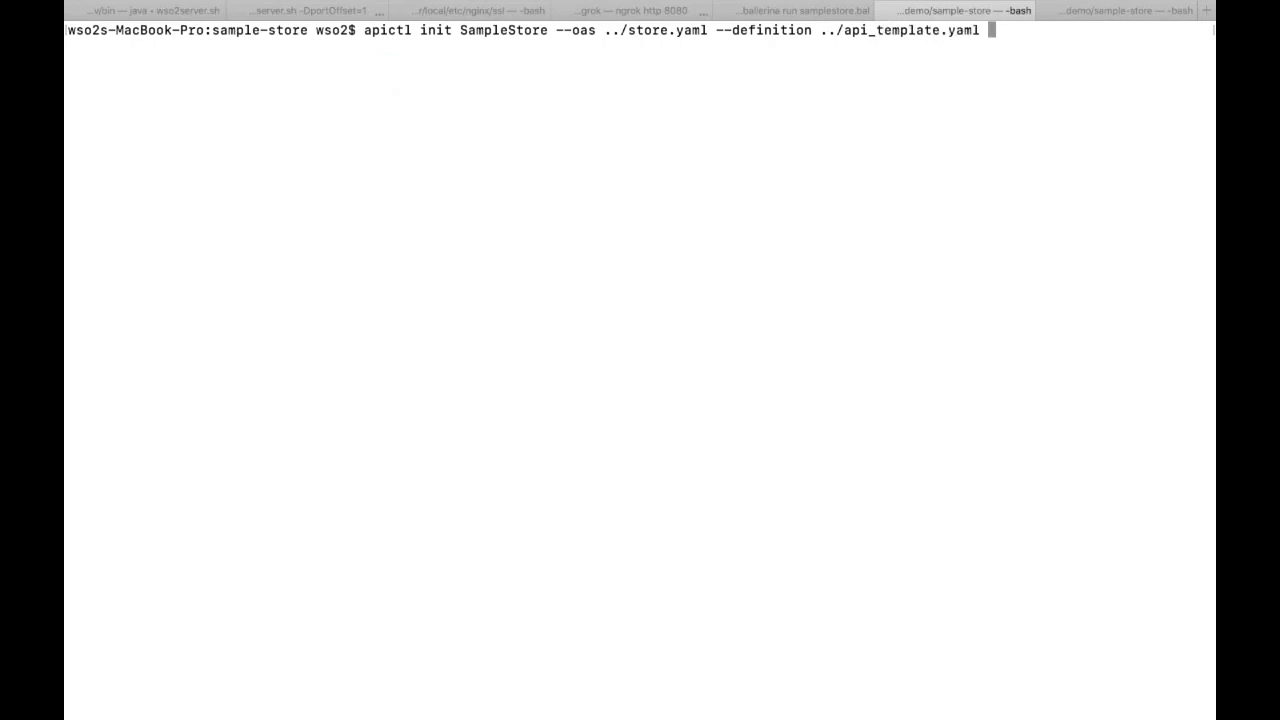
{"action": "type", "text": "-k"}
{"action": "key", "text": "Return"}
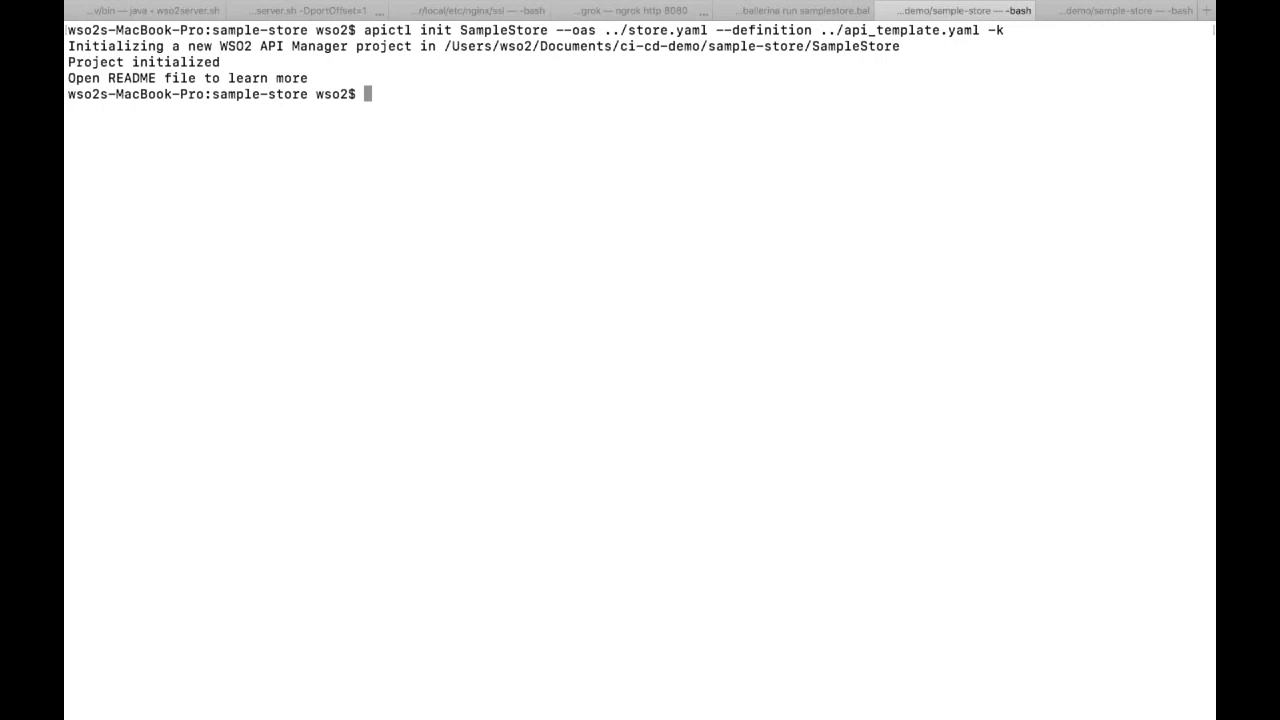
List the generated project's structure with tree ./SampleStore/
{"action": "type", "text": "tree ./Sam"}
{"action": "key", "text": "Tab"}
{"action": "key", "text": "Return"}
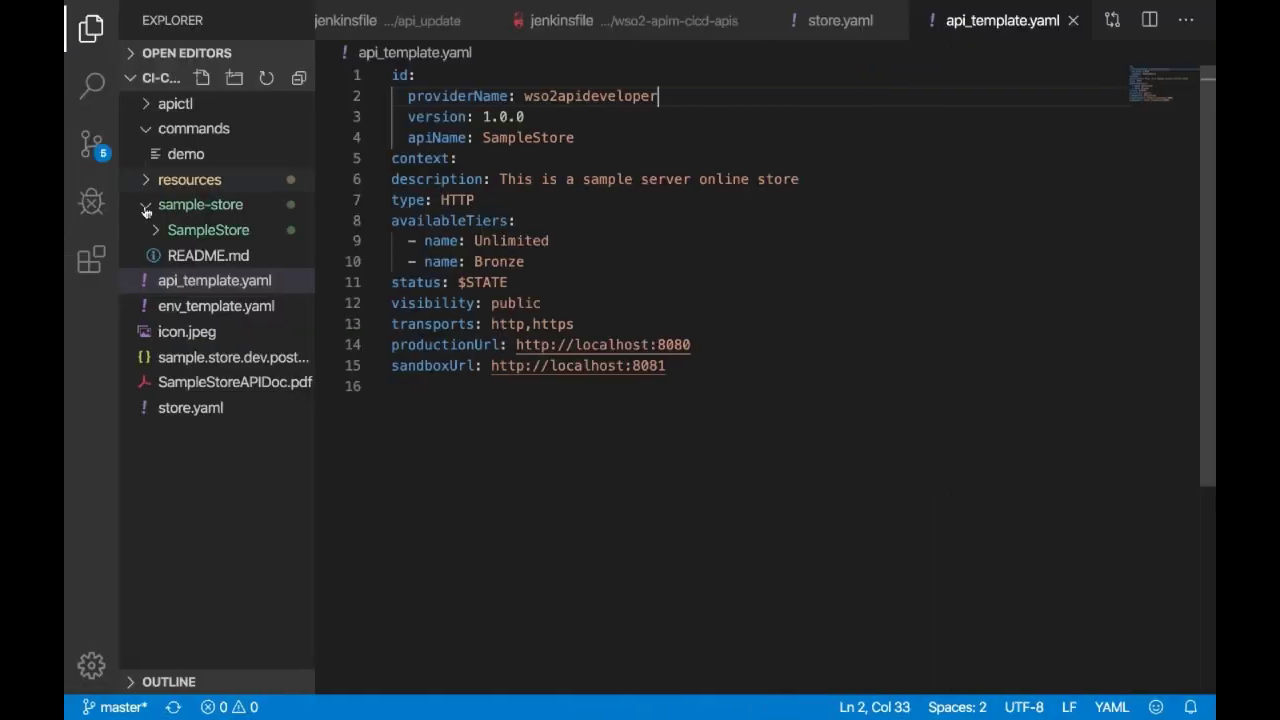
Open SampleStore's Meta-information api.yaml and swagger.yaml for review, then close both tabs
{"action": "left_click", "coordinate": [156, 232]}
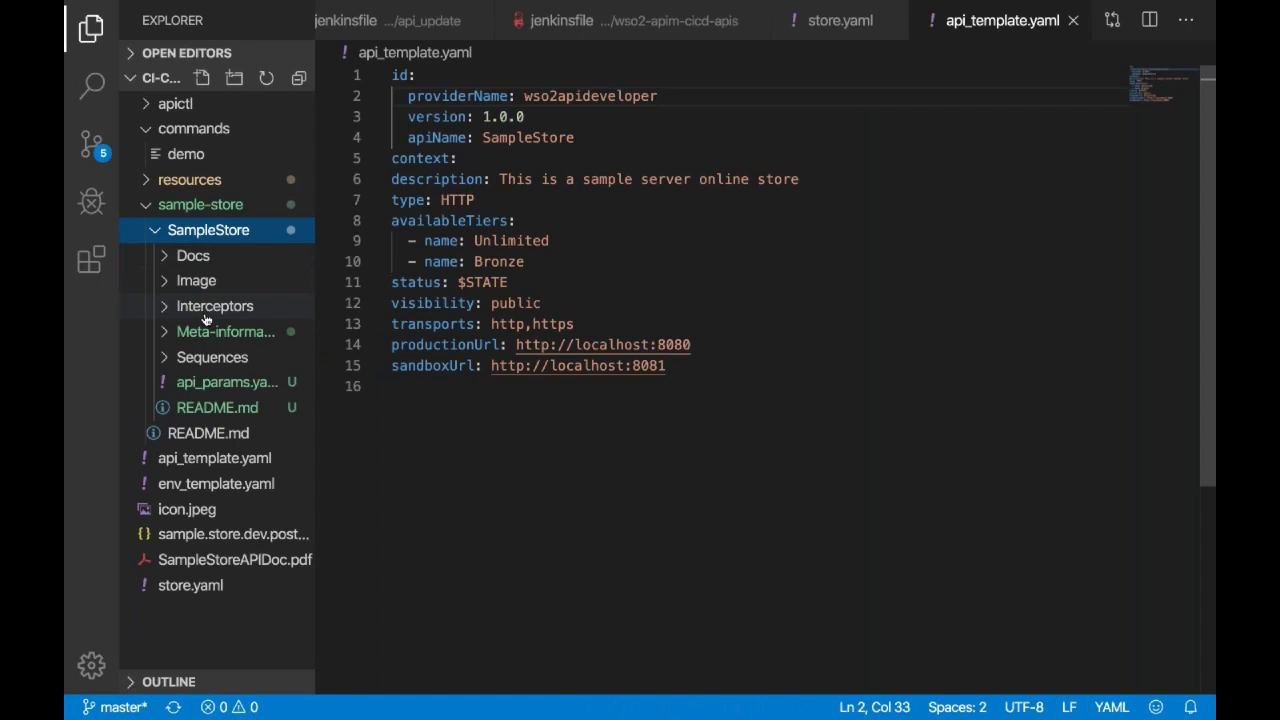
{"action": "left_click", "coordinate": [168, 336]}
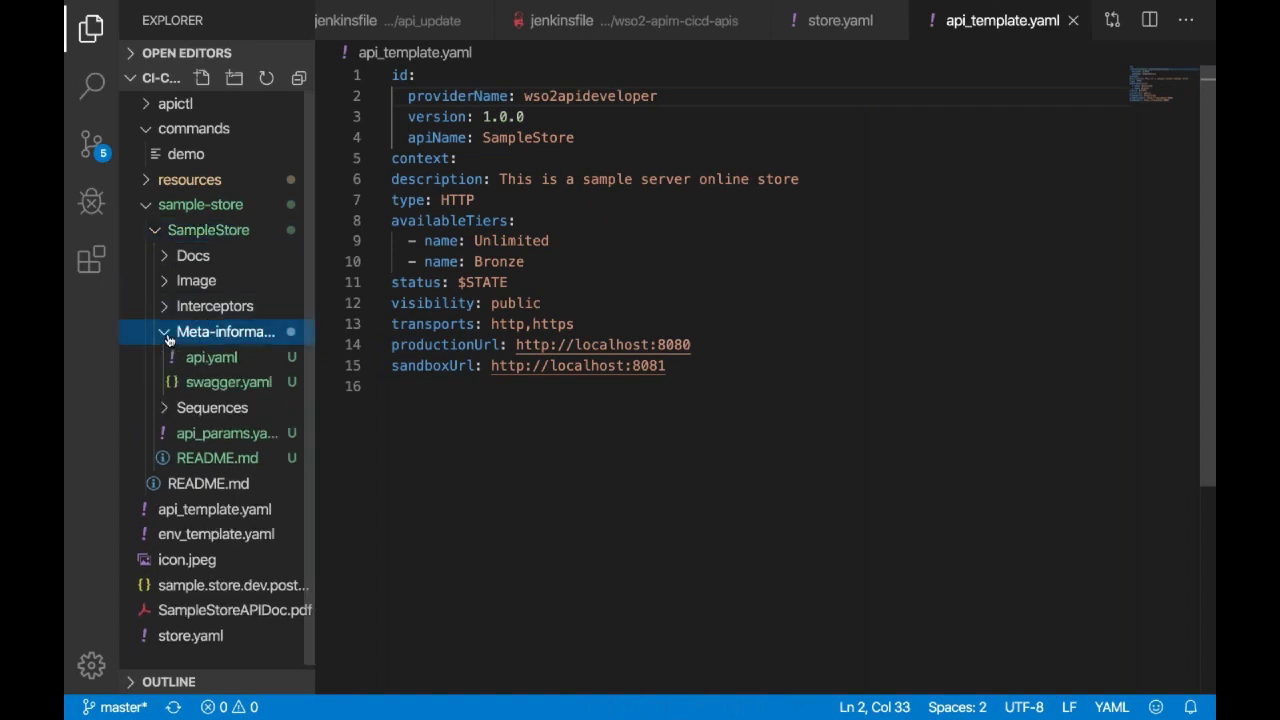
{"action": "left_click", "coordinate": [193, 358]}
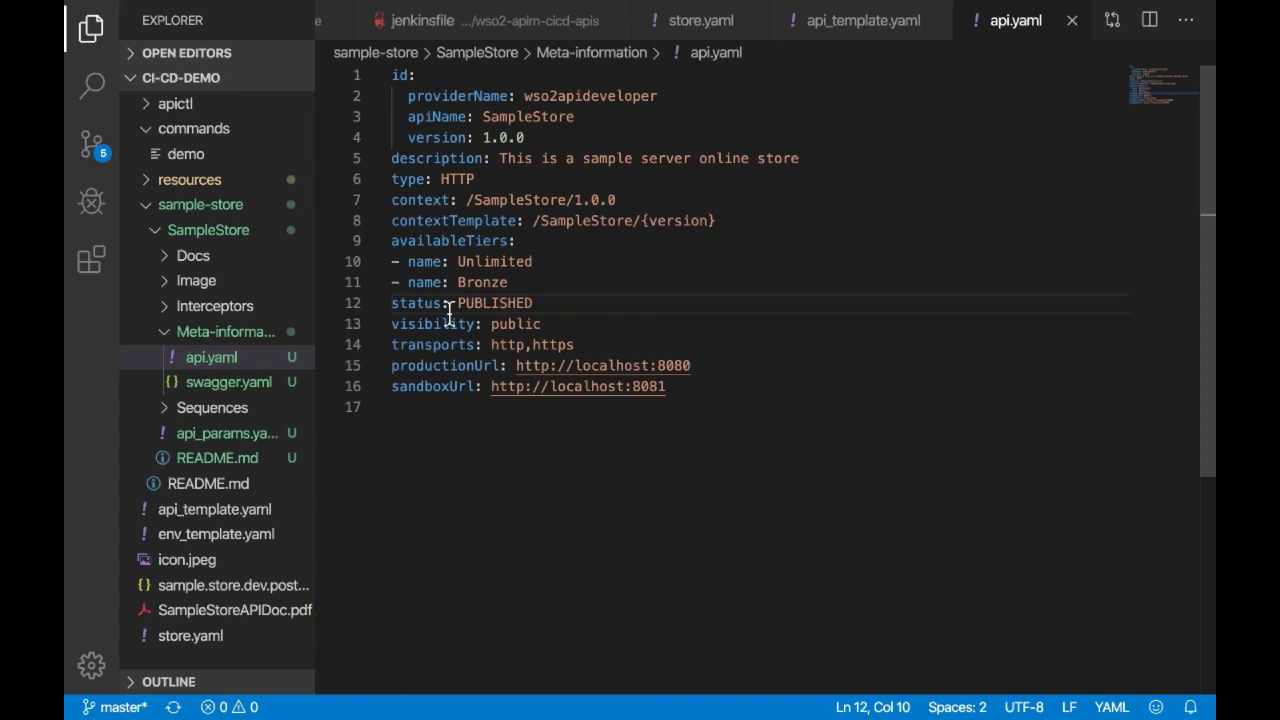
{"action": "left_click", "coordinate": [233, 385]}
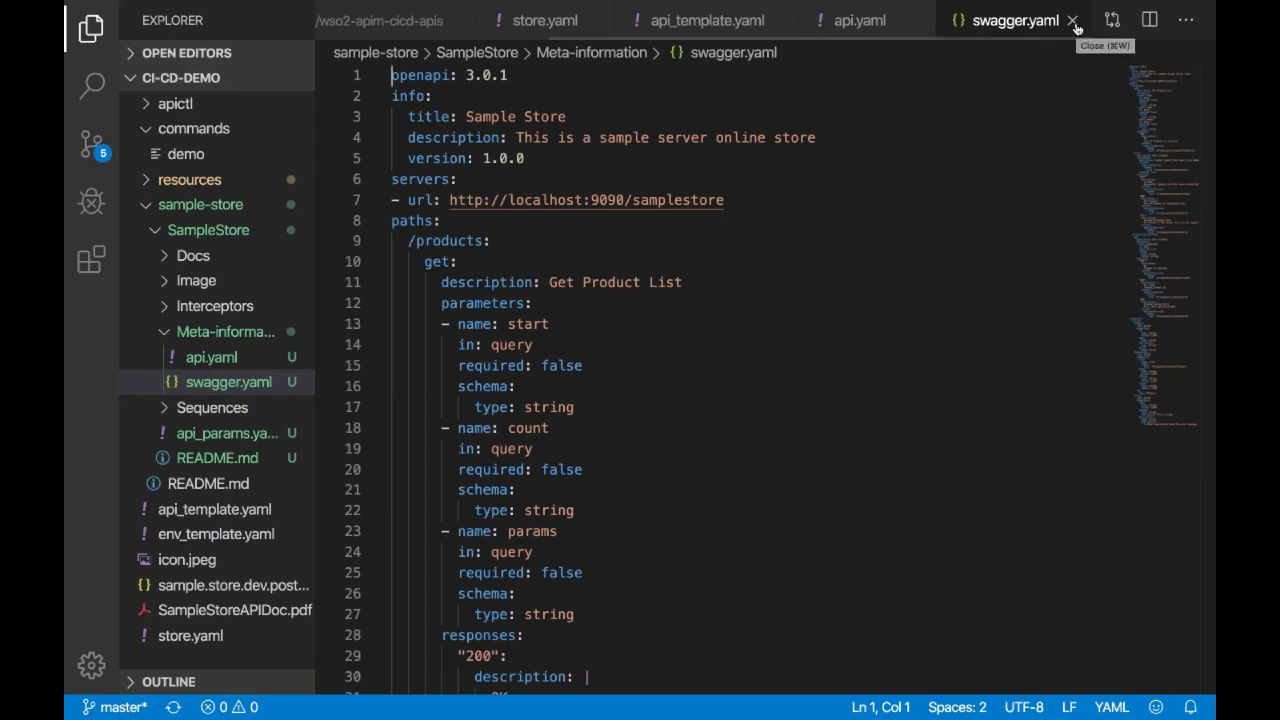
{"action": "left_click", "coordinate": [1073, 21]}
{"action": "left_click", "coordinate": [1073, 21]}
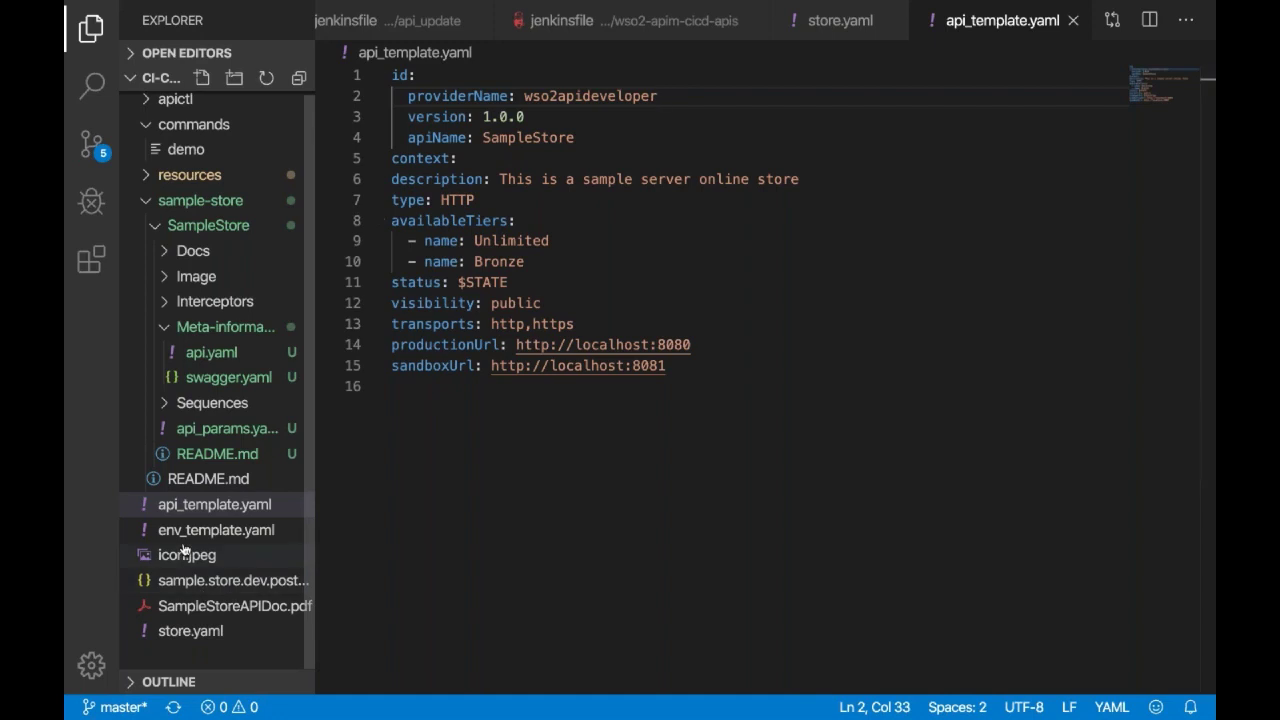
Copy icon.jpeg into SampleStore's Image folder and close the icon.jpeg preview tabs
{"action": "left_click", "coordinate": [193, 556]}
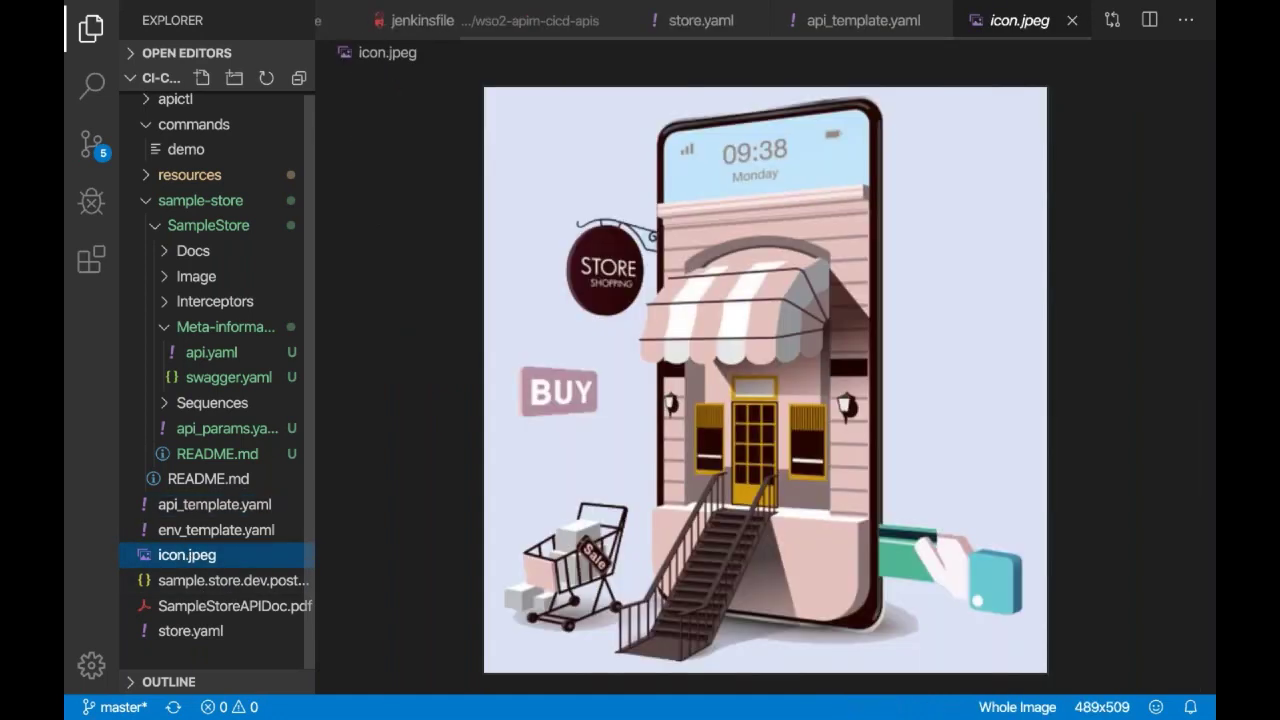
{"action": "right_click", "coordinate": [196, 556]}
{"action": "left_click", "coordinate": [256, 653]}
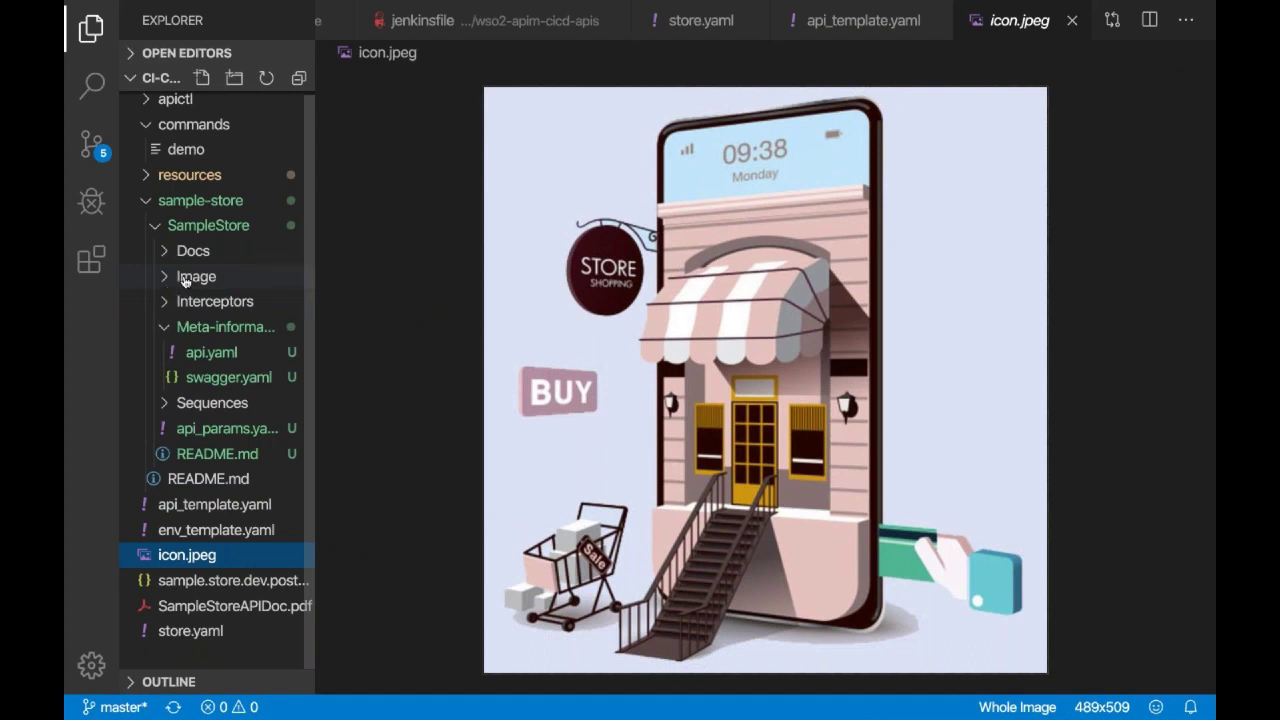
{"action": "left_click", "coordinate": [184, 281]}
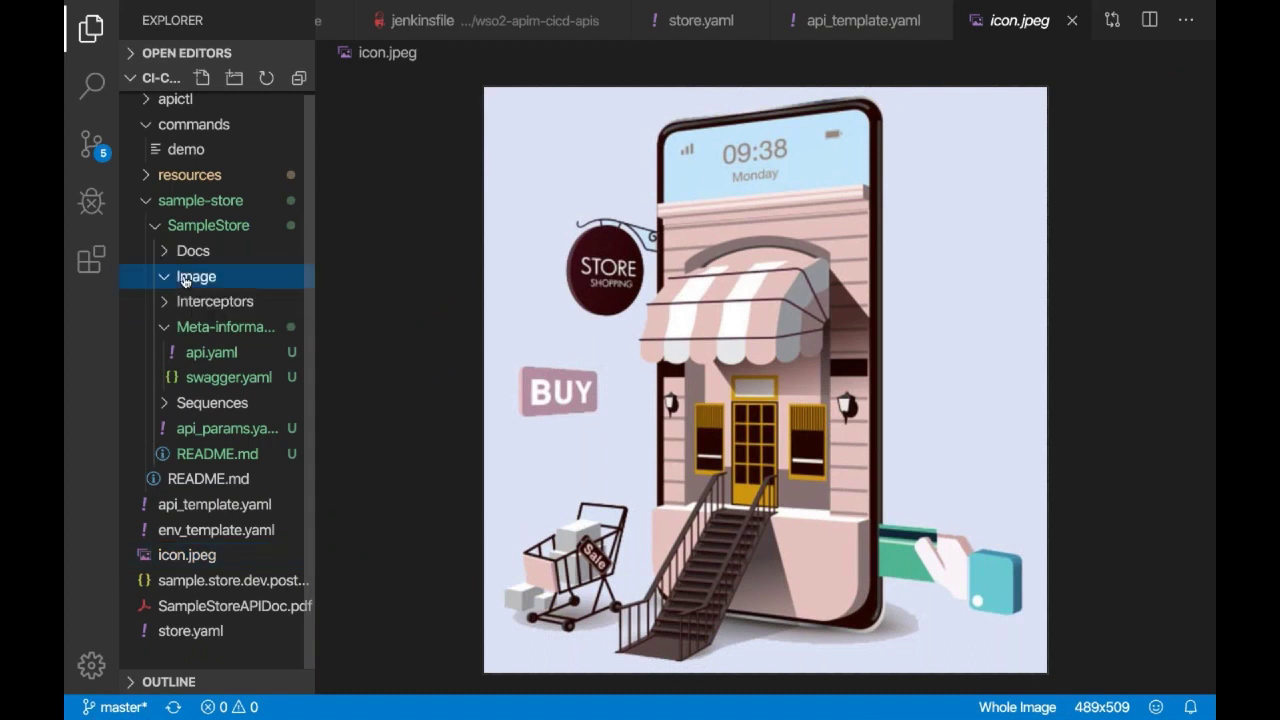
{"action": "right_click", "coordinate": [184, 281]}
{"action": "left_click", "coordinate": [225, 404]}
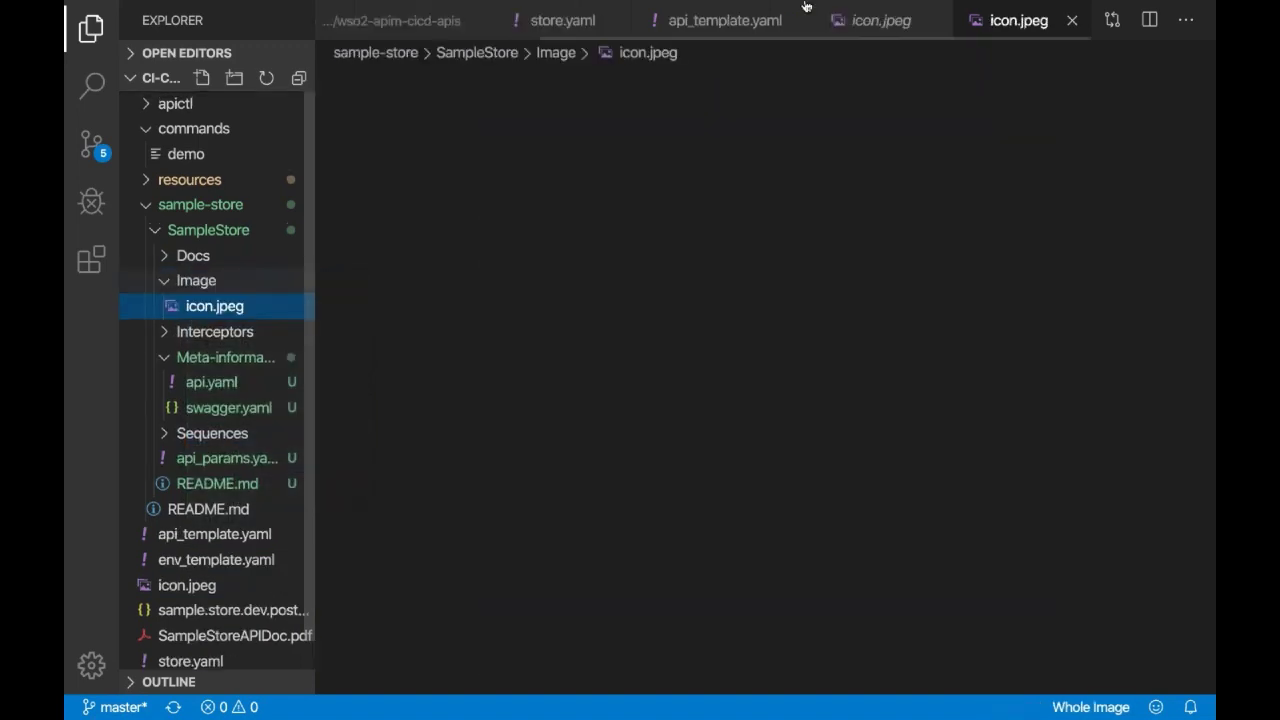
{"action": "left_click", "coordinate": [931, 22]}
{"action": "left_click", "coordinate": [1072, 20]}
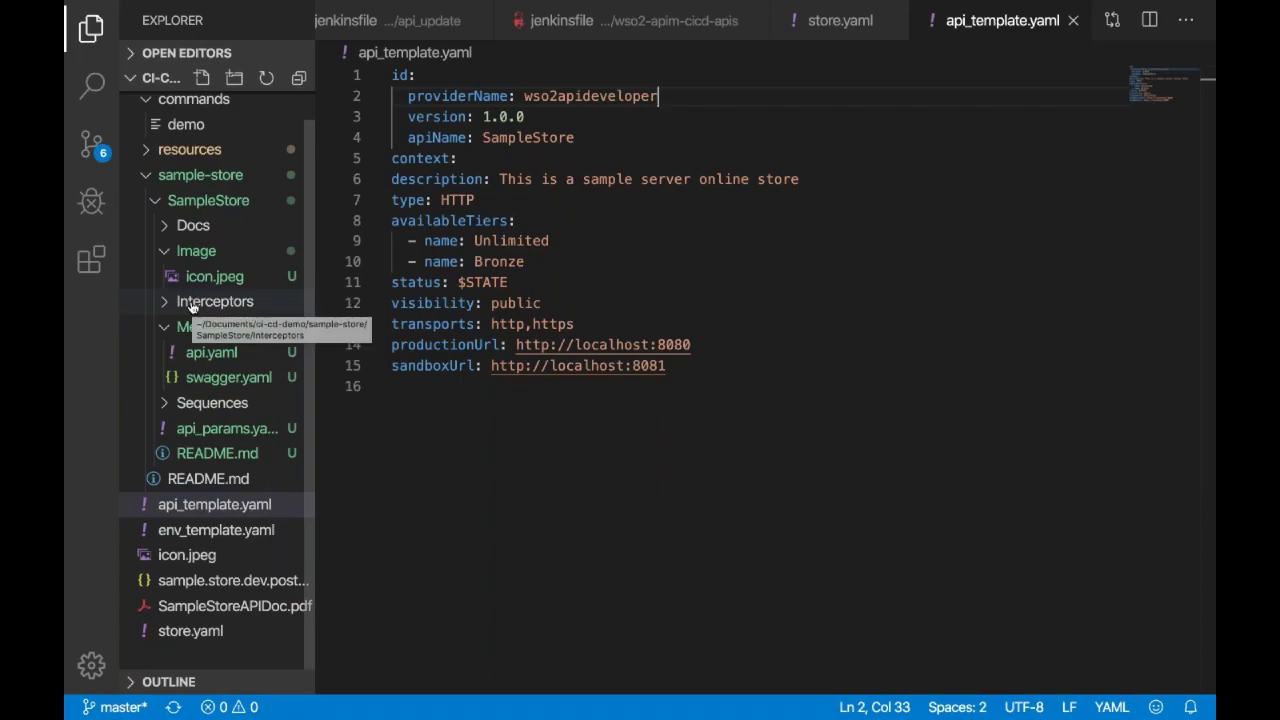
Rerun tree ./SampleStore/ to confirm Image/icon.jpeg among 5 files, then return to VS Code
{"action": "key", "text": "ctrl+Right"}
{"action": "key", "text": "ctrl+Right"}
{"action": "key", "text": "Up"}
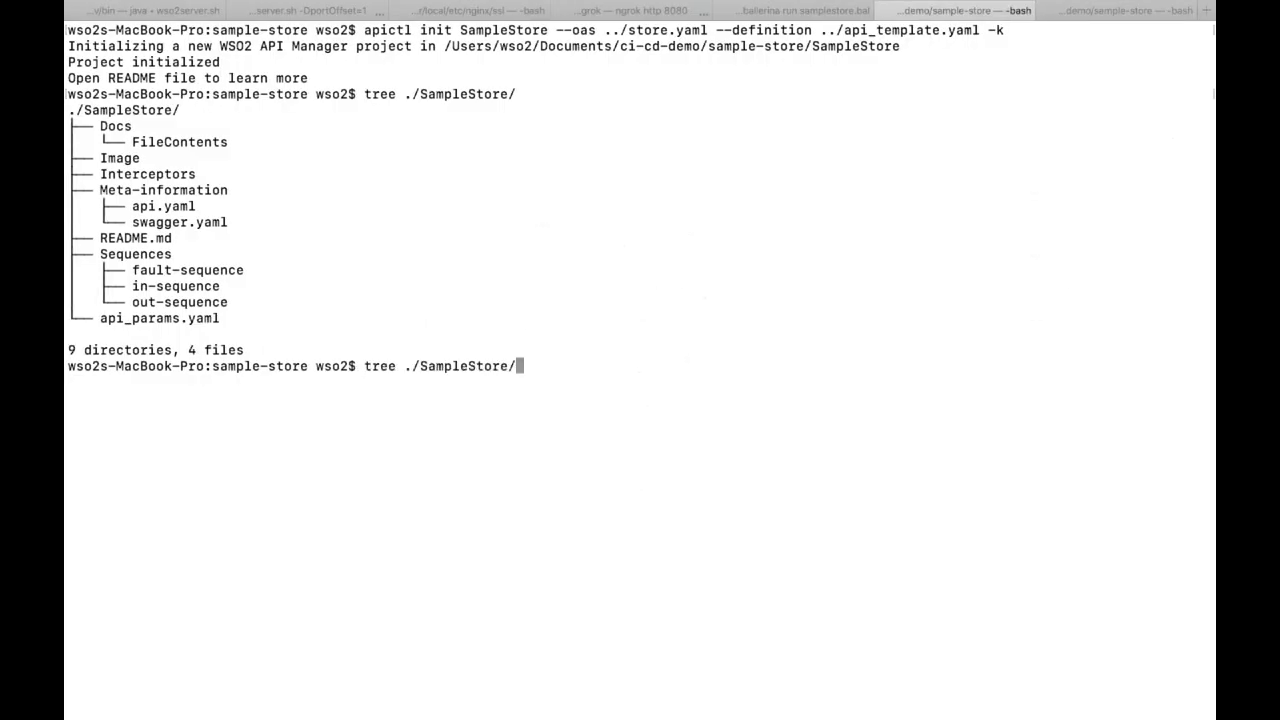
{"action": "key", "text": "Return"}
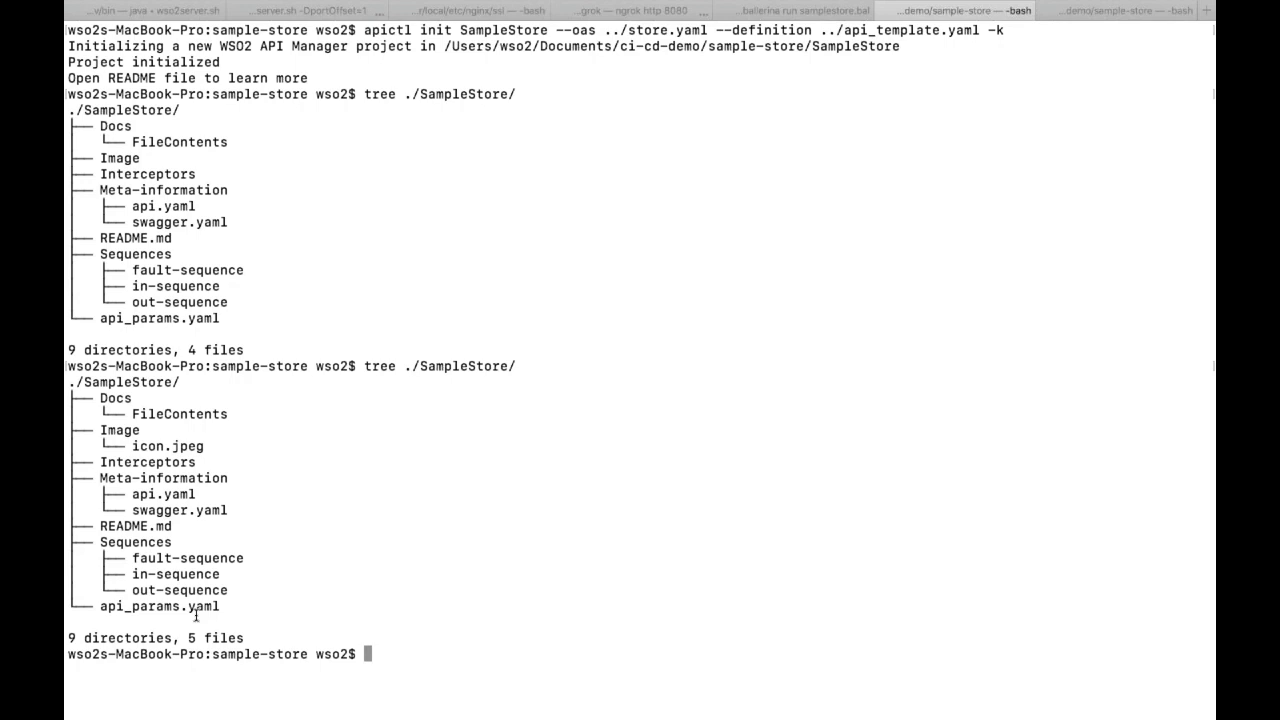
{"action": "key", "text": "ctrl+Left"}
{"action": "key", "text": "ctrl+Left"}
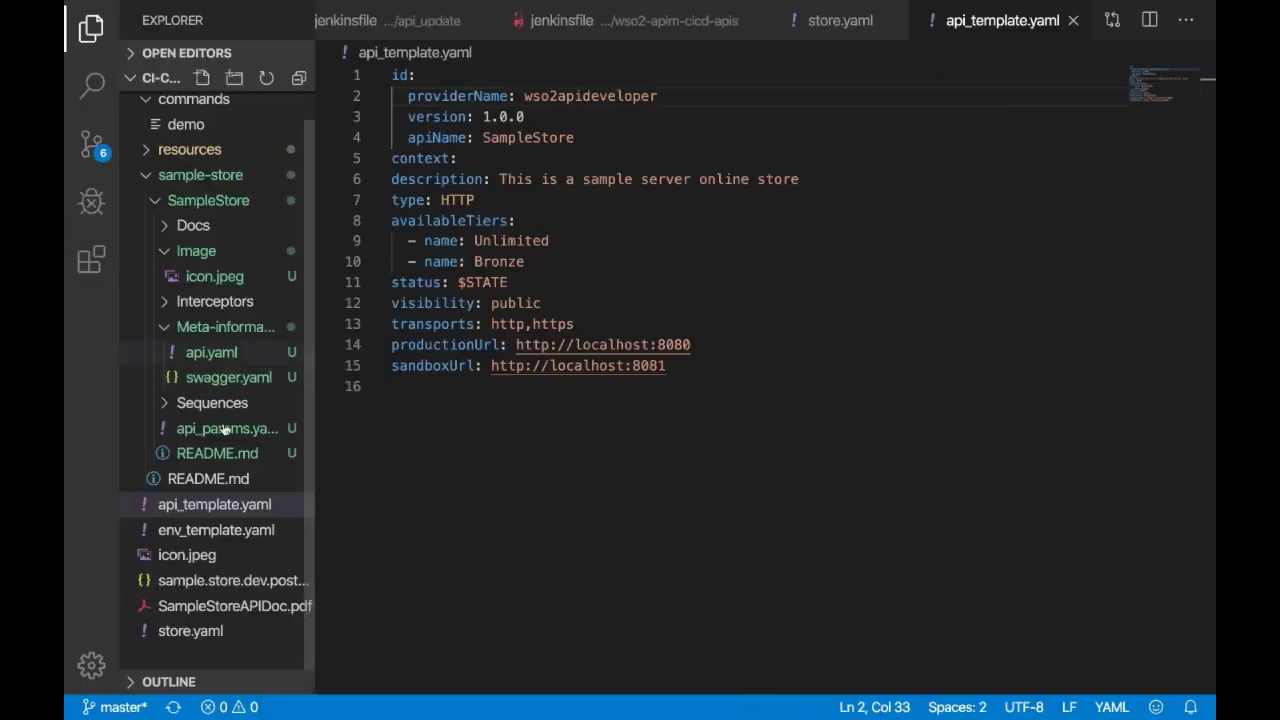
Replace api_params.yaml with env_template.yaml's dev and prod endpoint URLs and $RETRY timeout
{"action": "left_click", "coordinate": [218, 430]}
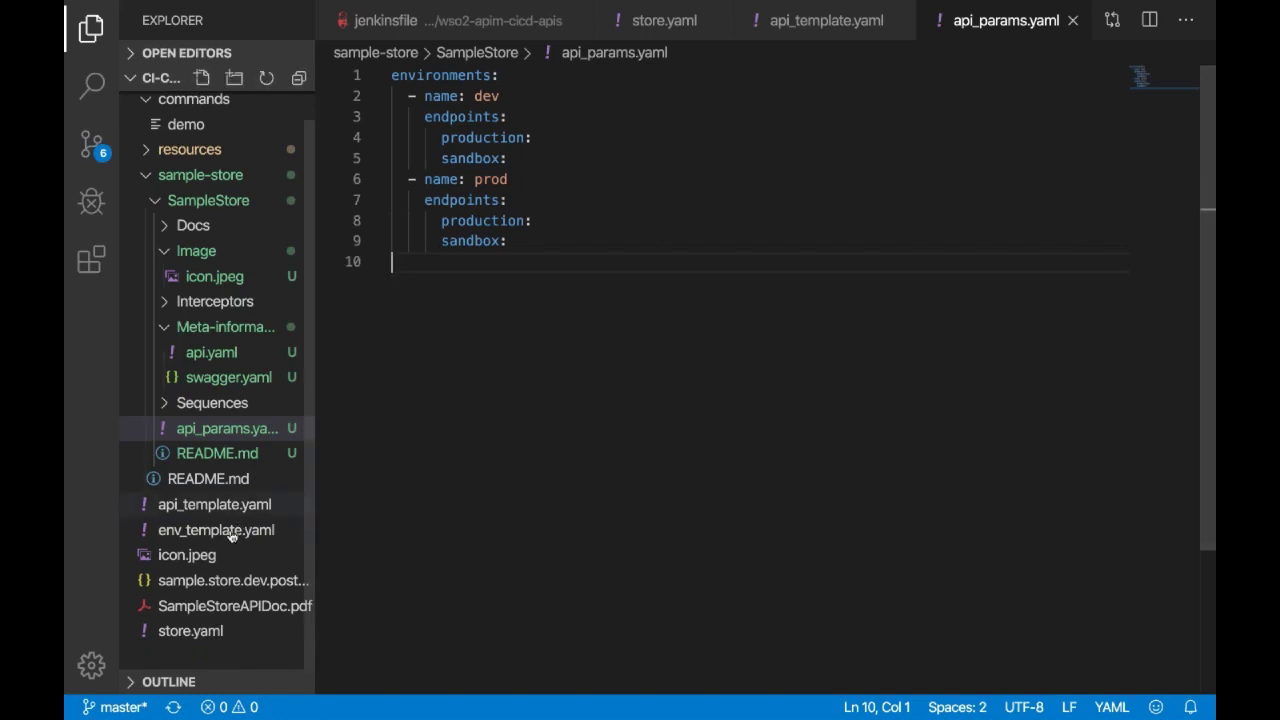
{"action": "key", "text": "ctrl+shift+e"}
{"action": "left_click", "coordinate": [201, 538]}
{"action": "key", "text": "ctrl+a"}
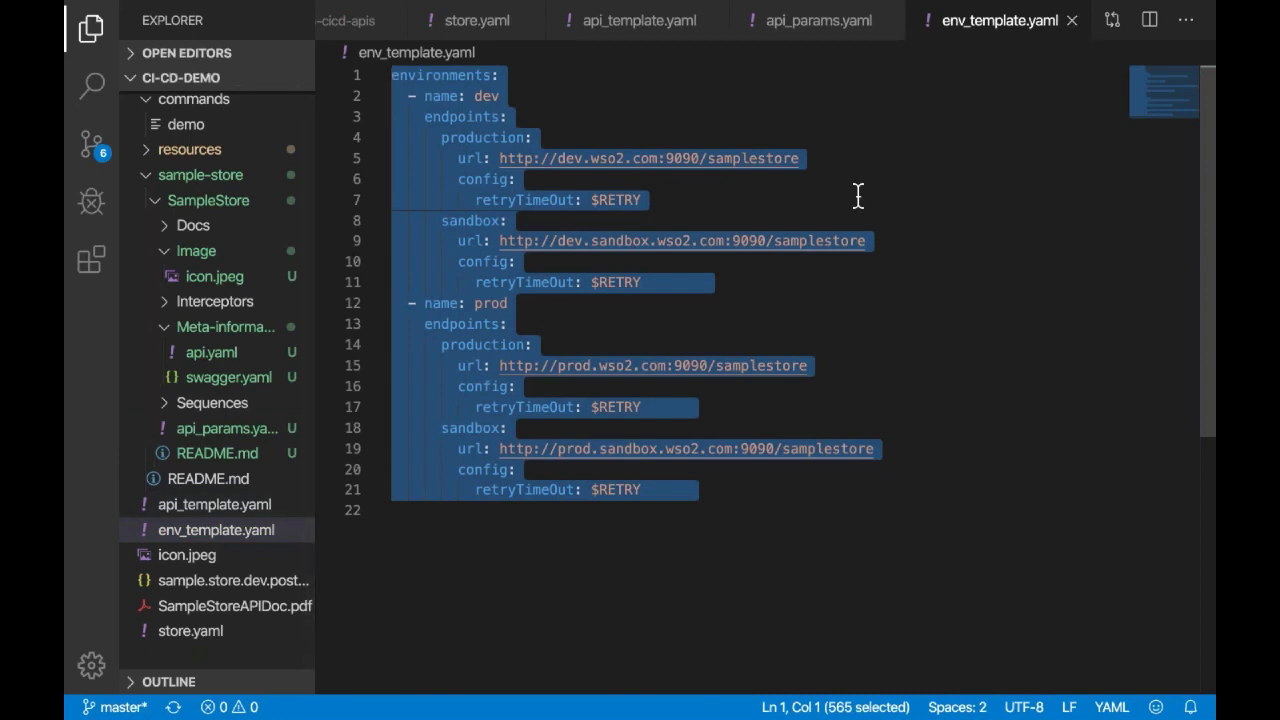
{"action": "left_click", "coordinate": [811, 28]}
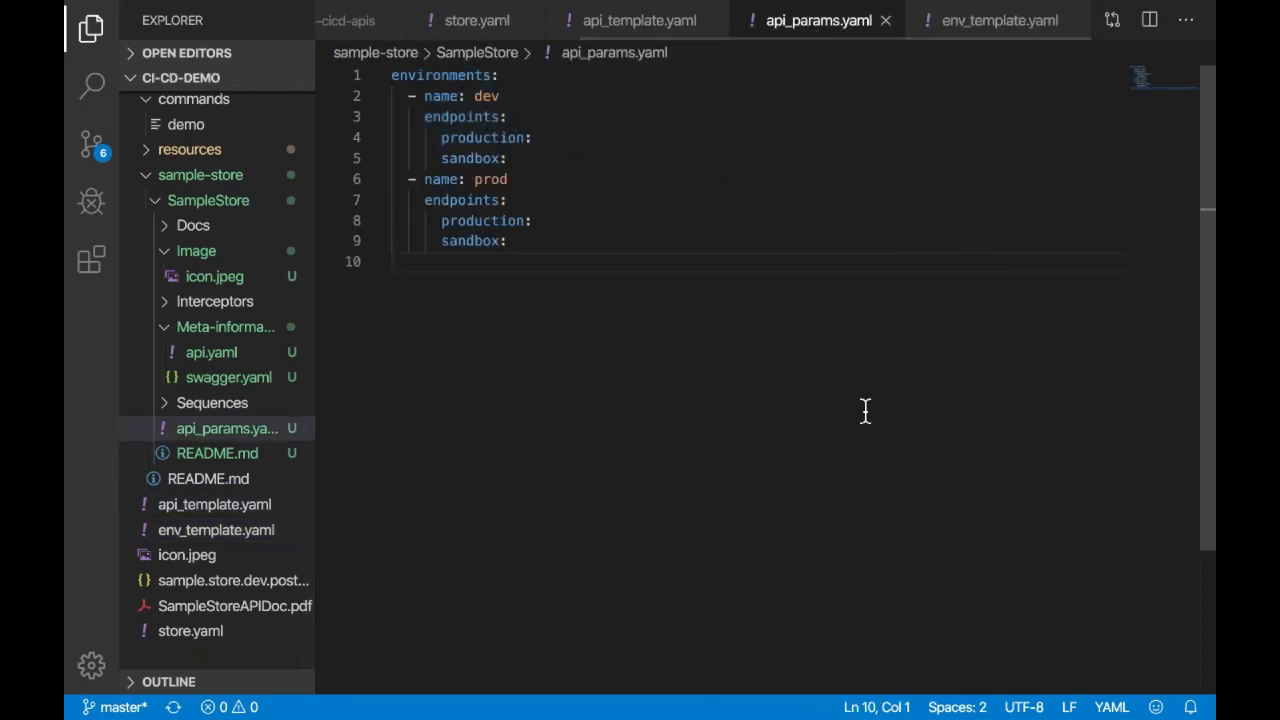
{"action": "key", "text": "ctrl+a"}
{"action": "key", "text": "ctrl+v"}
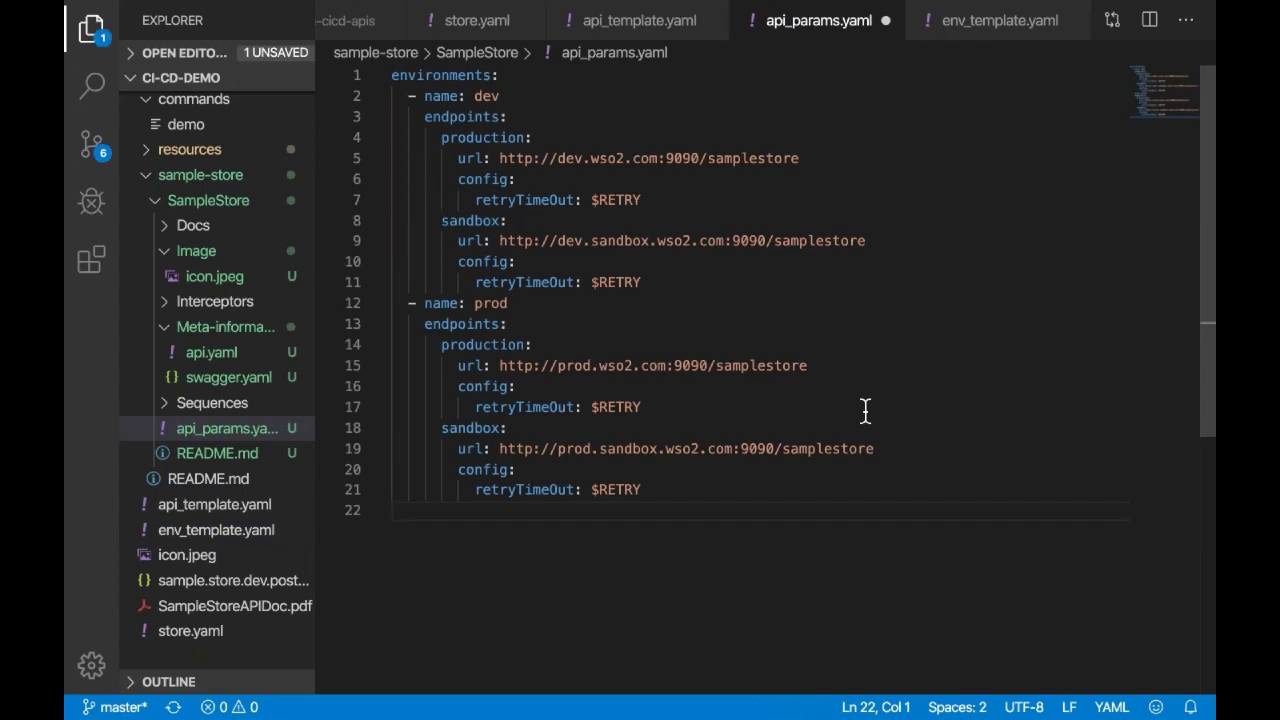
Save api_params.yaml with its new endpoint settings and close the file
{"action": "key", "text": "ctrl+s"}
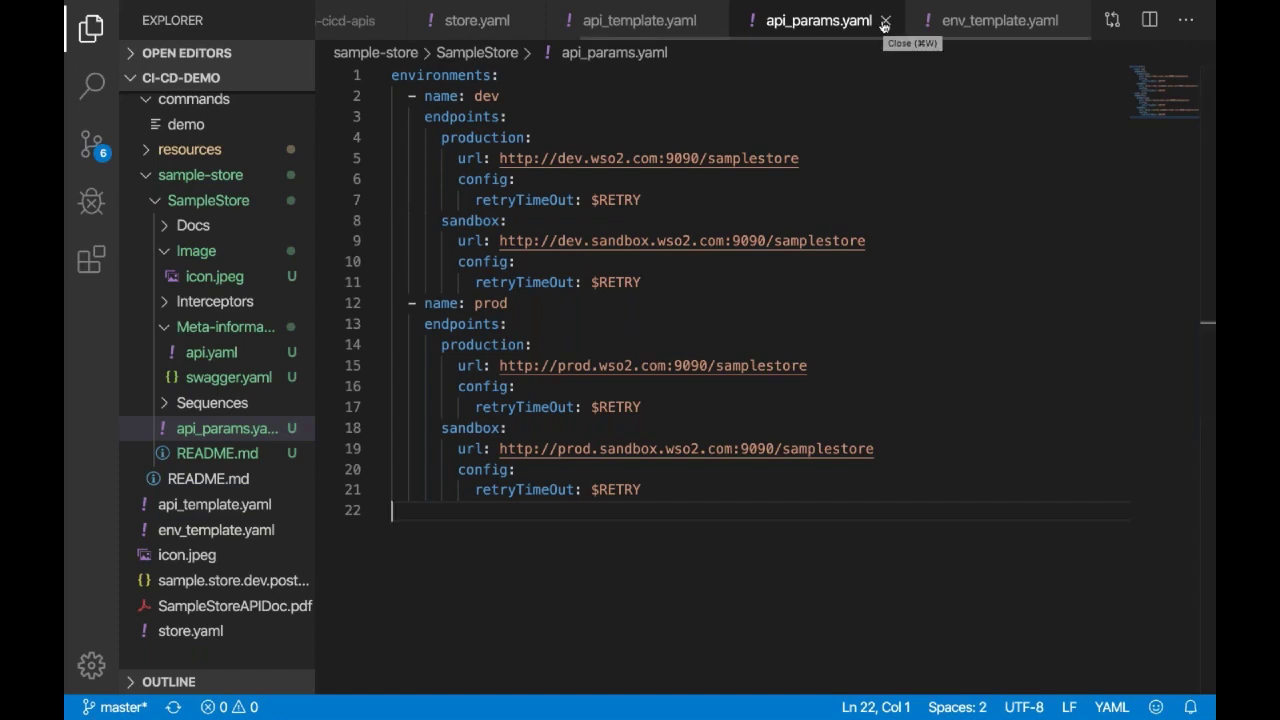
{"action": "left_click", "coordinate": [884, 21]}
{"action": "left_click", "coordinate": [1069, 21]}
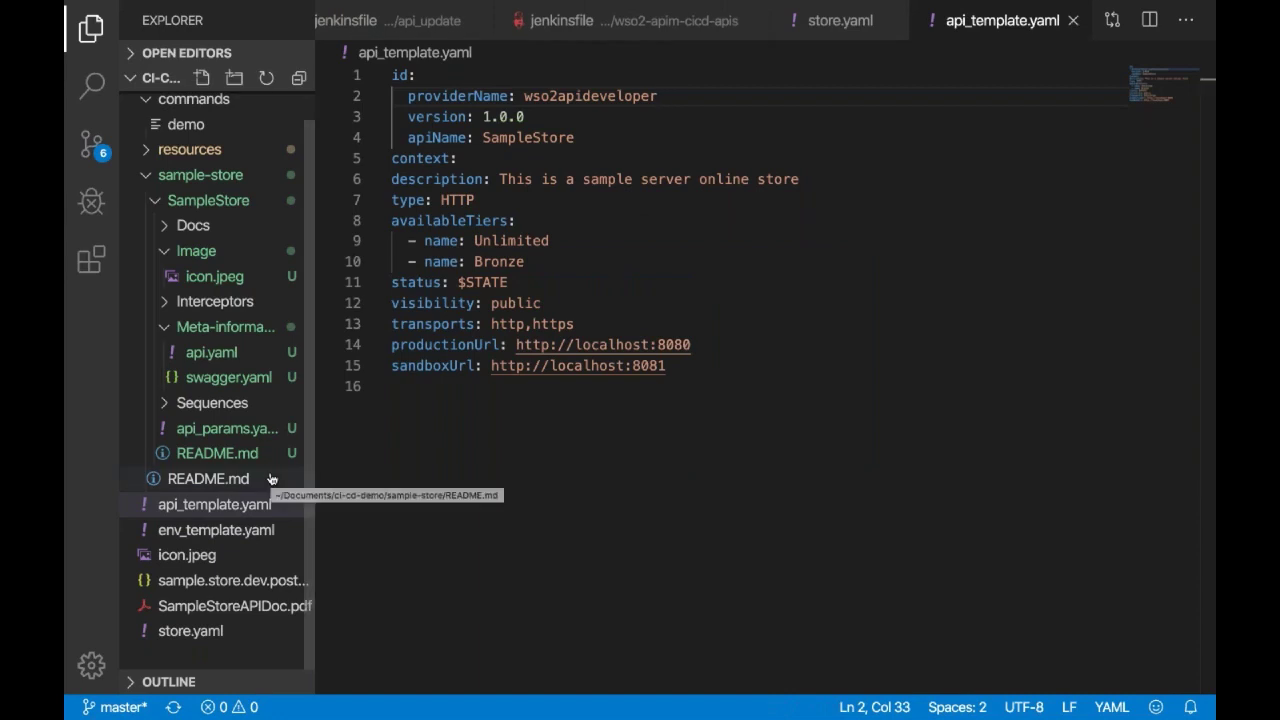
{"action": "key", "text": "ctrl+Right"}
{"action": "key", "text": "ctrl+Right"}
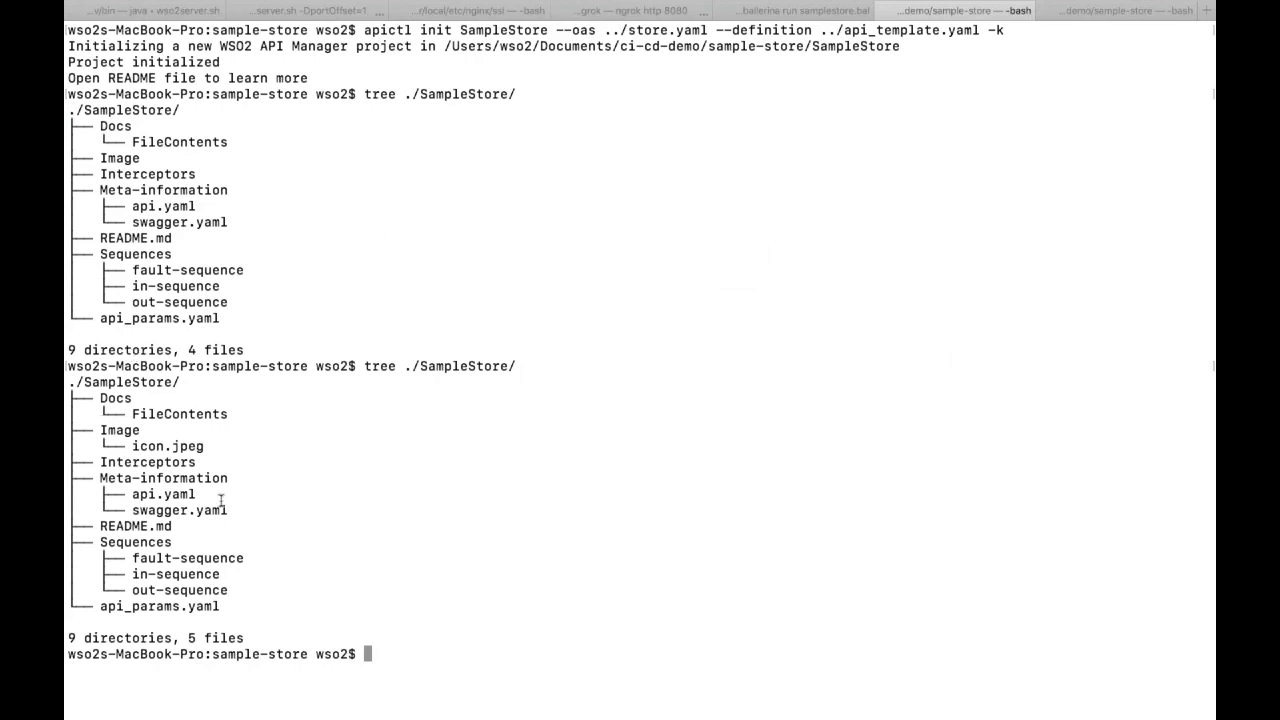
{"action": "key", "text": "ctrl+Left"}
{"action": "key", "text": "ctrl+Left"}
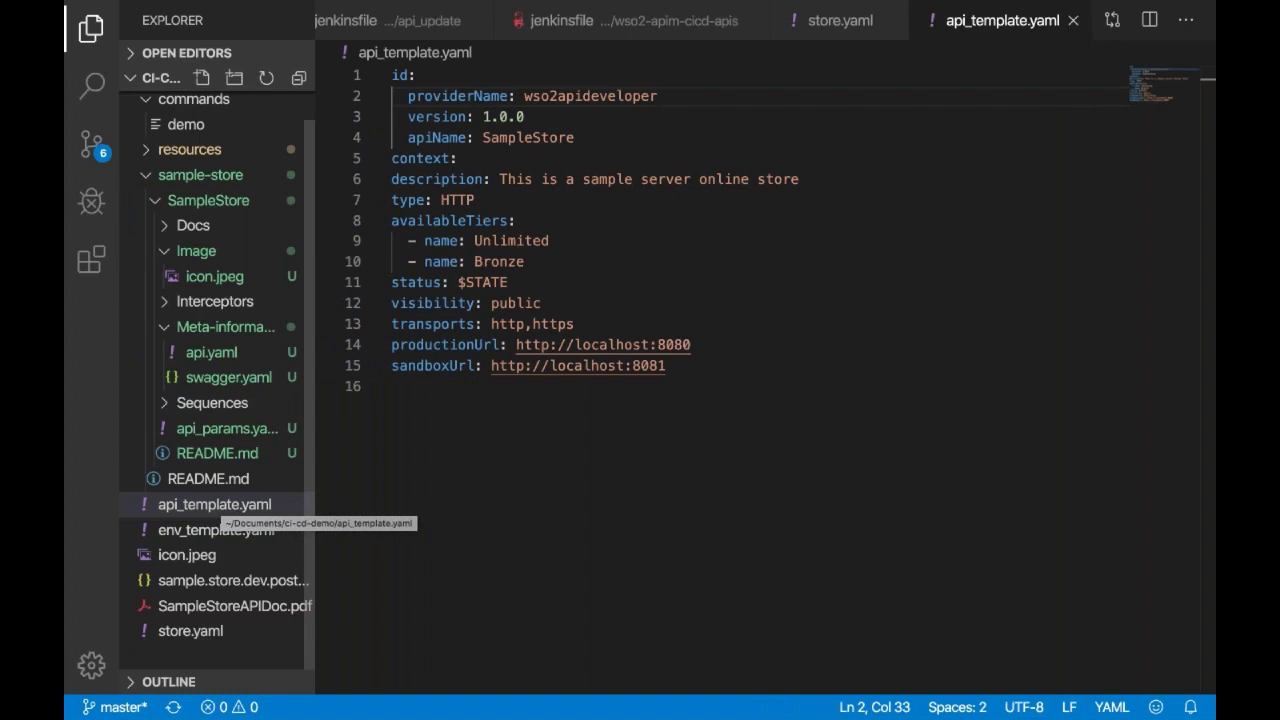
Look over the sample.store.dev.postman_collection.json file, then close it
{"action": "left_click", "coordinate": [241, 580]}
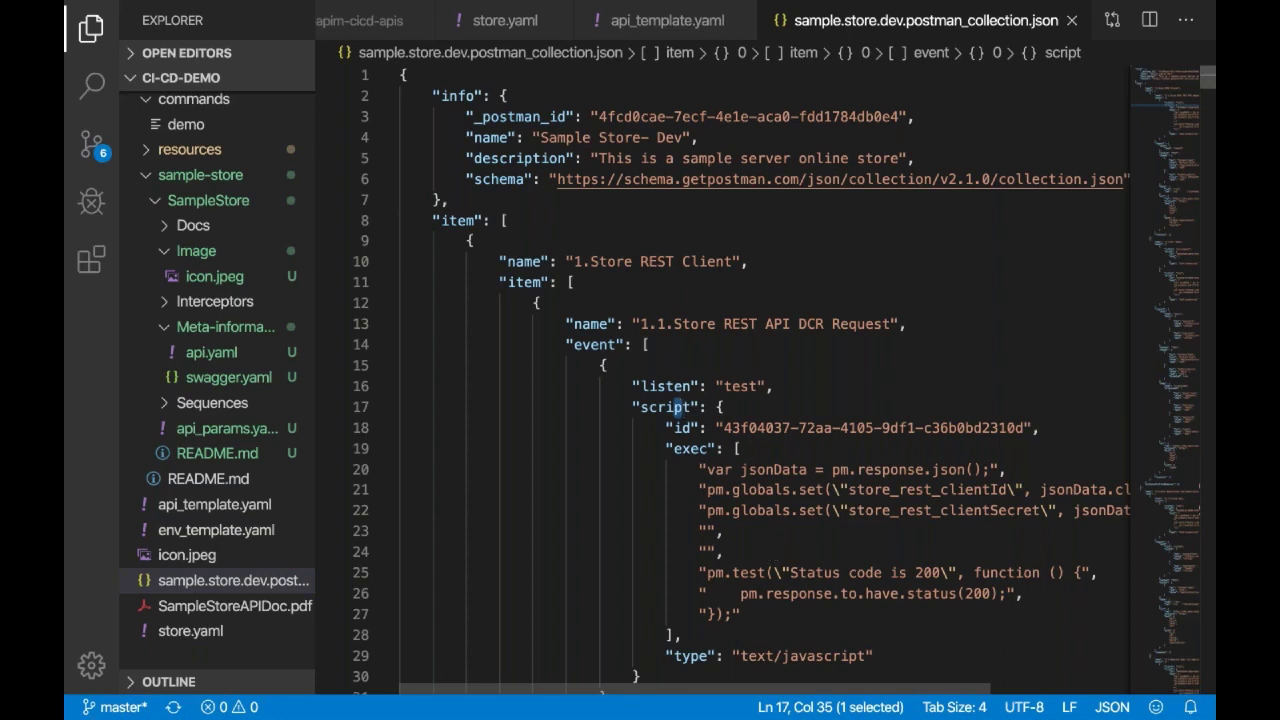
{"action": "left_click", "coordinate": [1071, 20]}
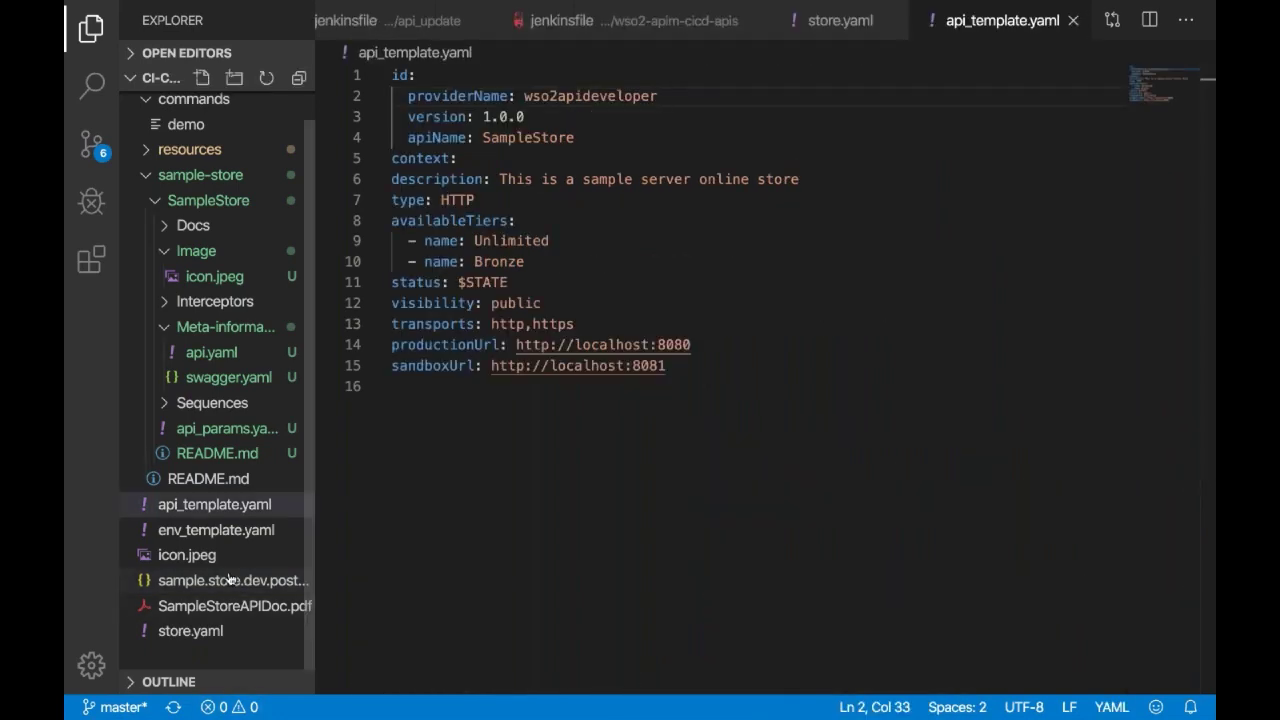
{"action": "right_click", "coordinate": [226, 580]}
{"action": "key", "text": "Escape"}
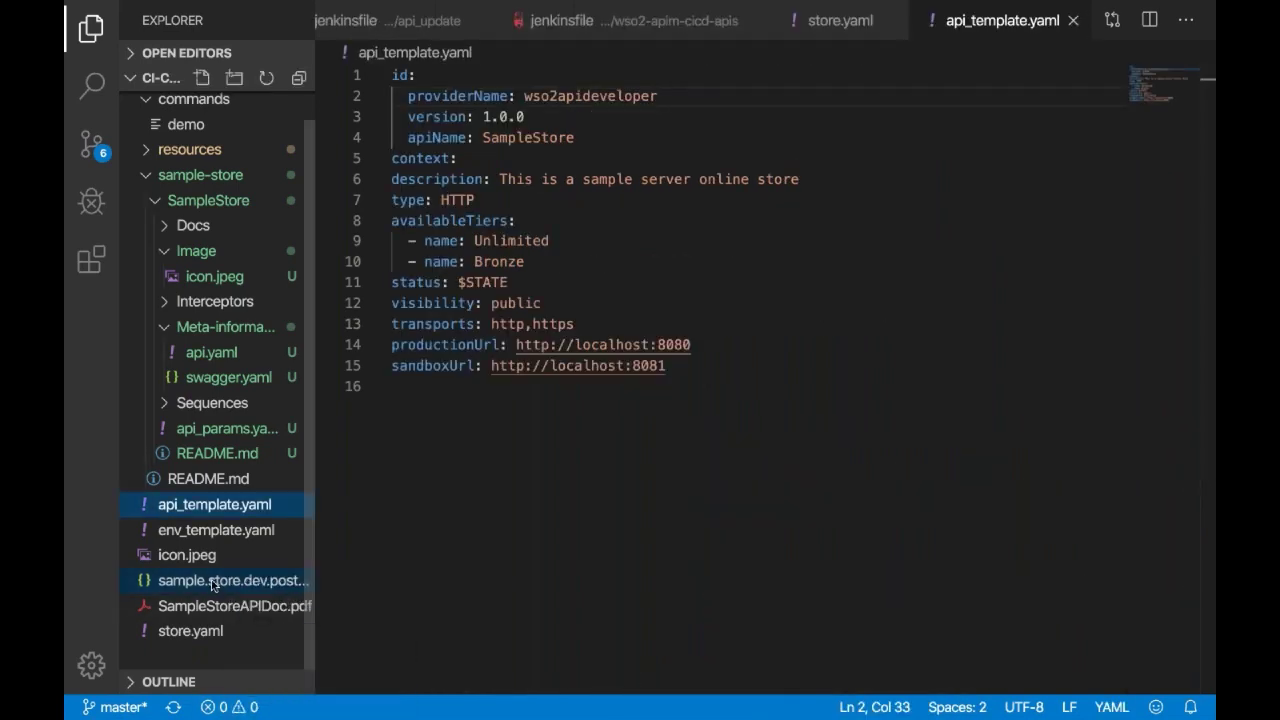
Copy sample.store.dev.postman_collection.json into the SampleStore project folder
{"action": "left_click", "coordinate": [213, 585]}
{"action": "right_click", "coordinate": [214, 581]}
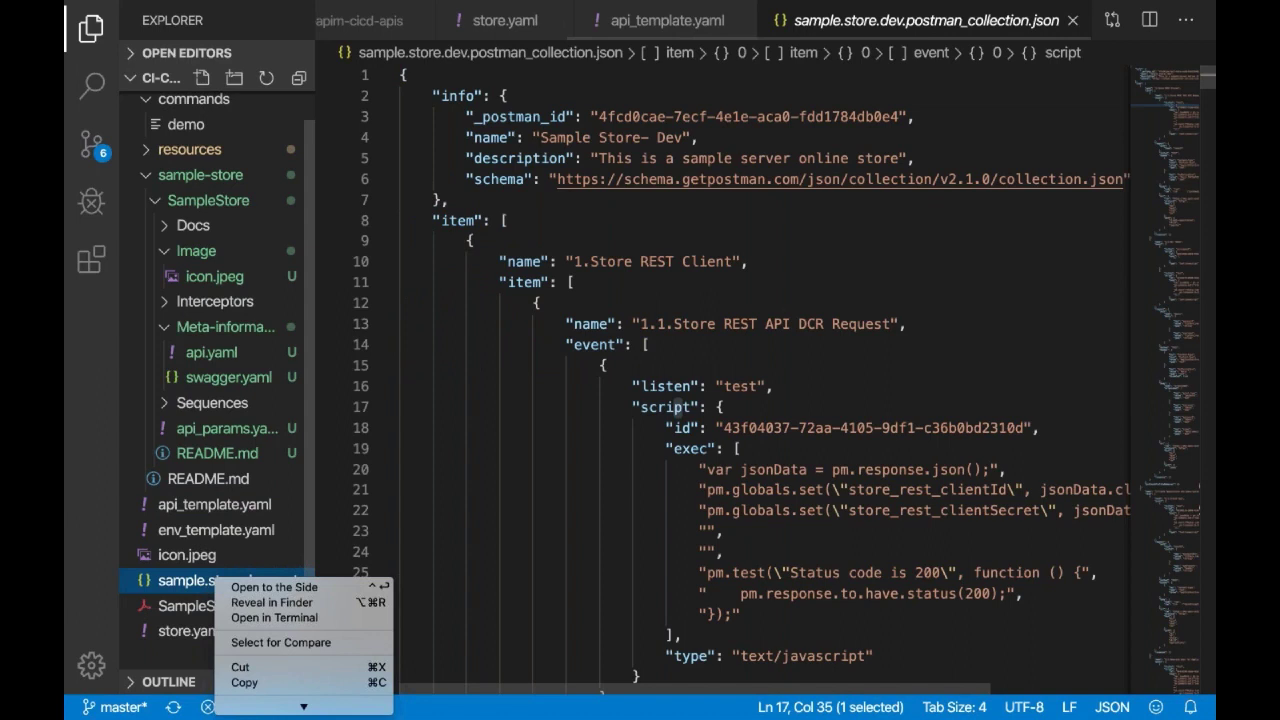
{"action": "left_click", "coordinate": [244, 684]}
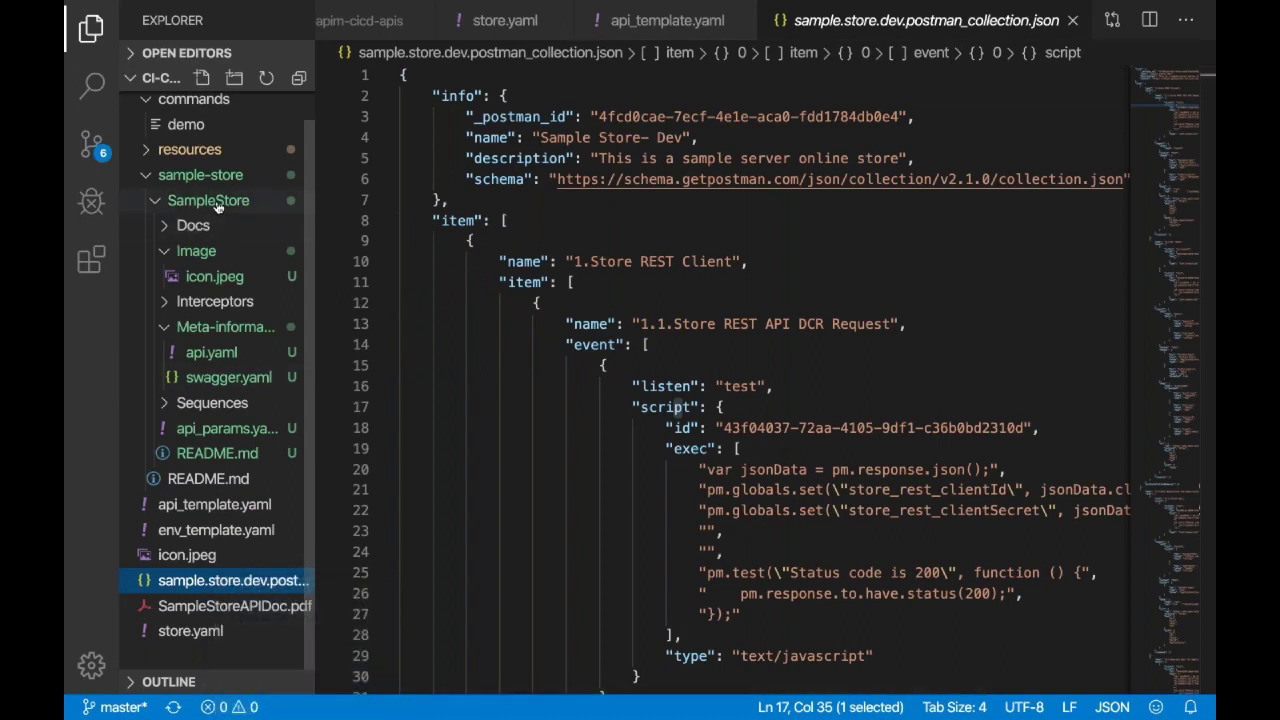
{"action": "left_click", "coordinate": [217, 206]}
{"action": "right_click", "coordinate": [189, 231]}
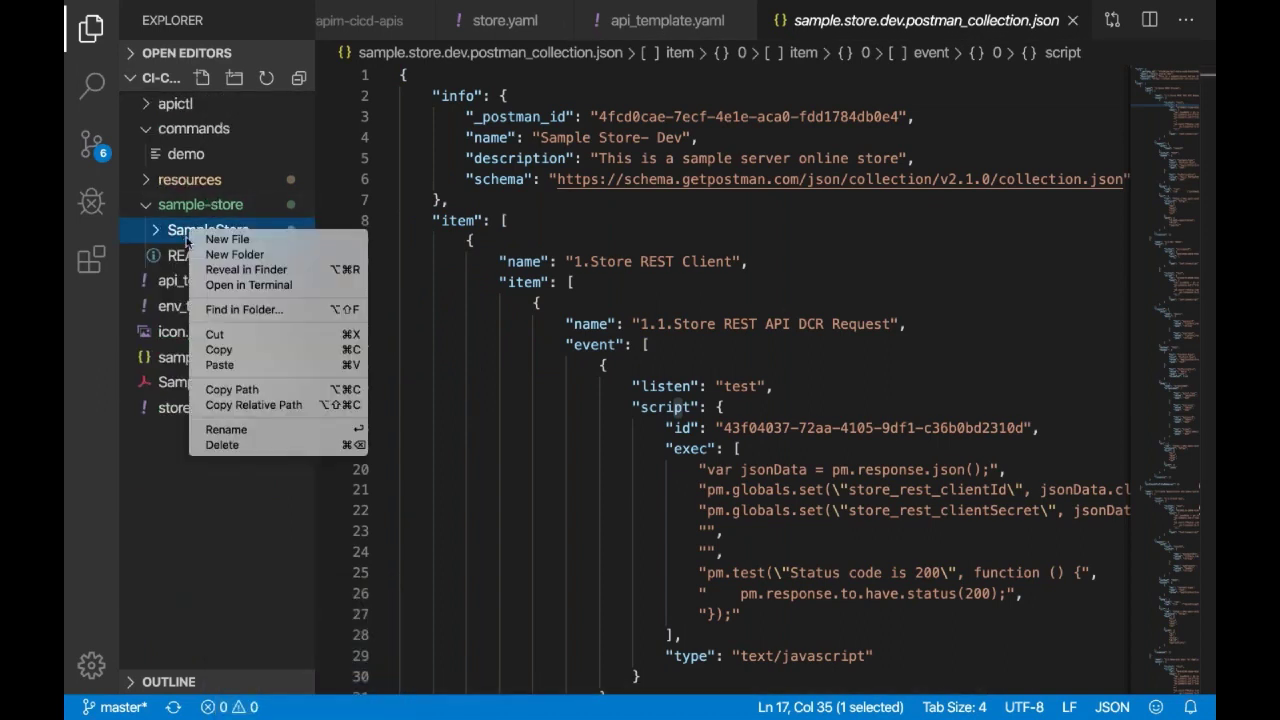
{"action": "left_click", "coordinate": [220, 365]}
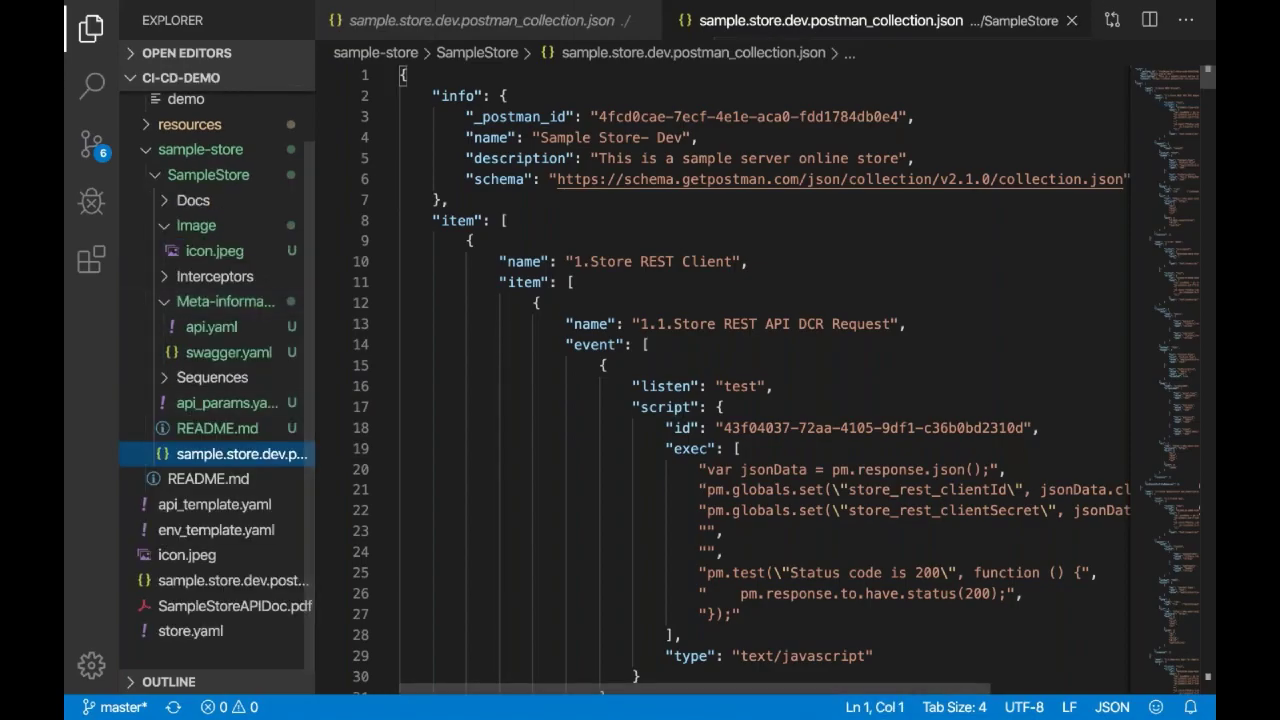
Rerun tree ./SampleStore/ in Terminal to confirm the copied collection file
{"action": "key", "text": "ctrl+Right"}
{"action": "key", "text": "ctrl+Right"}
{"action": "key", "text": "Up"}
{"action": "key", "text": "Return"}
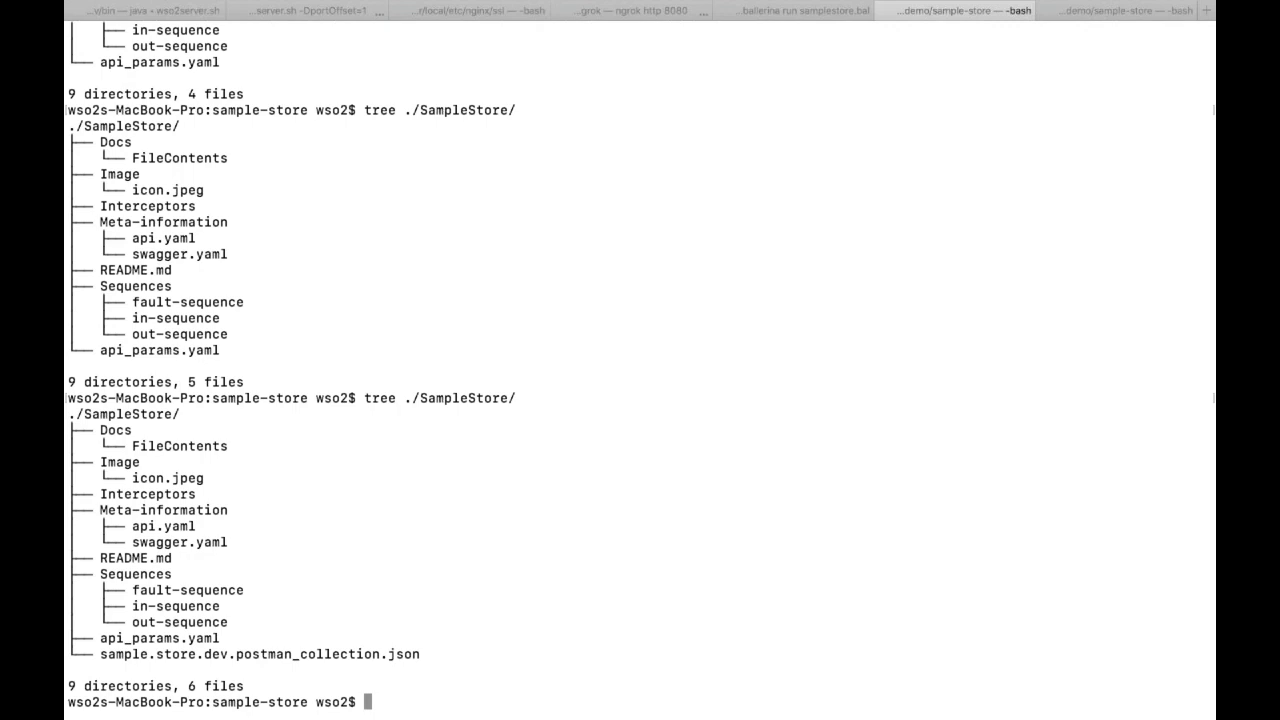
Stage all SampleStore files with git add . and commit them as 'Add API Project'
{"action": "type", "text": "git add ."}
{"action": "key", "text": "Return"}
{"action": "type", "text": "git com"}
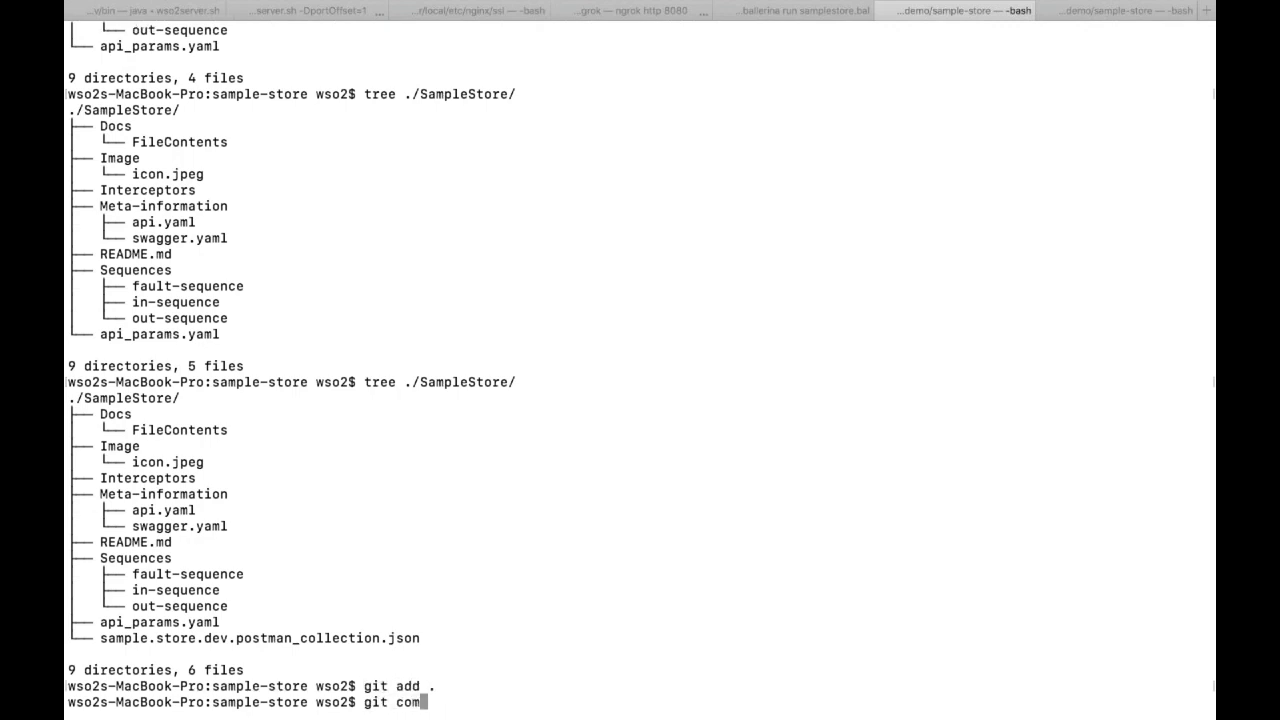
{"action": "type", "text": "mit -m \"\""}
{"action": "key", "text": "Left"}
{"action": "type", "text": "Add API Project"}
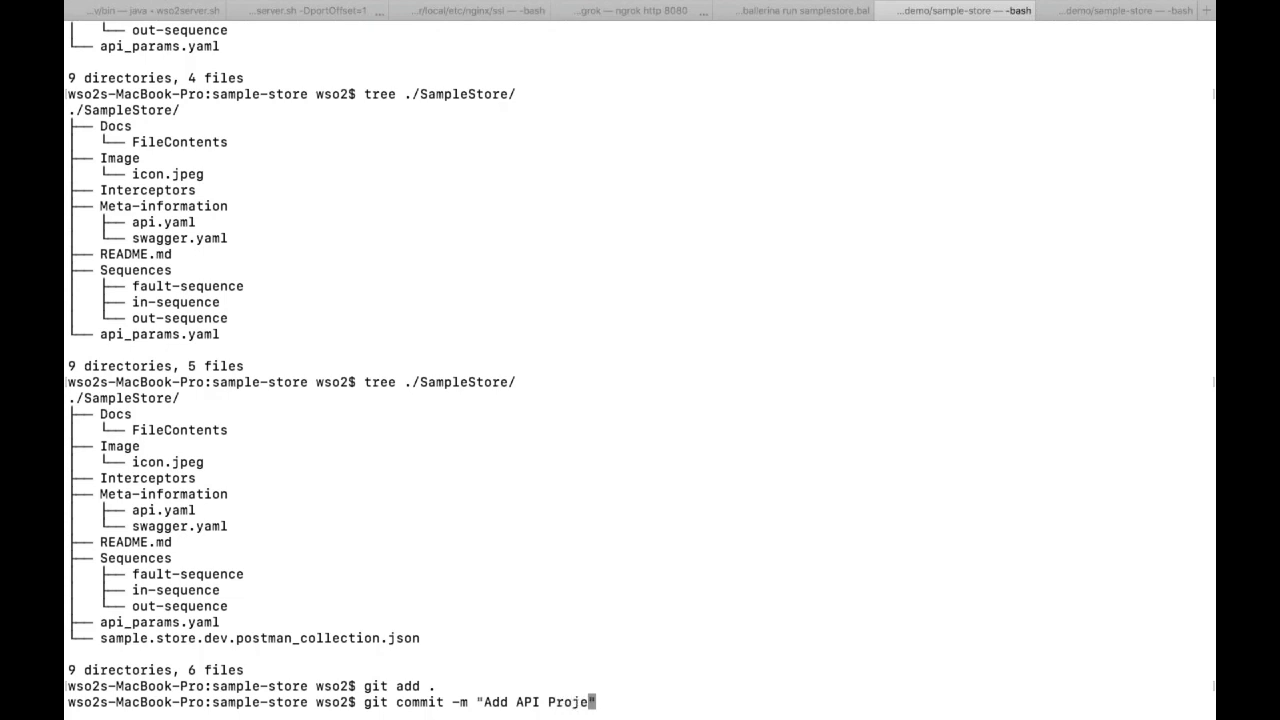
{"action": "key", "text": "Return"}
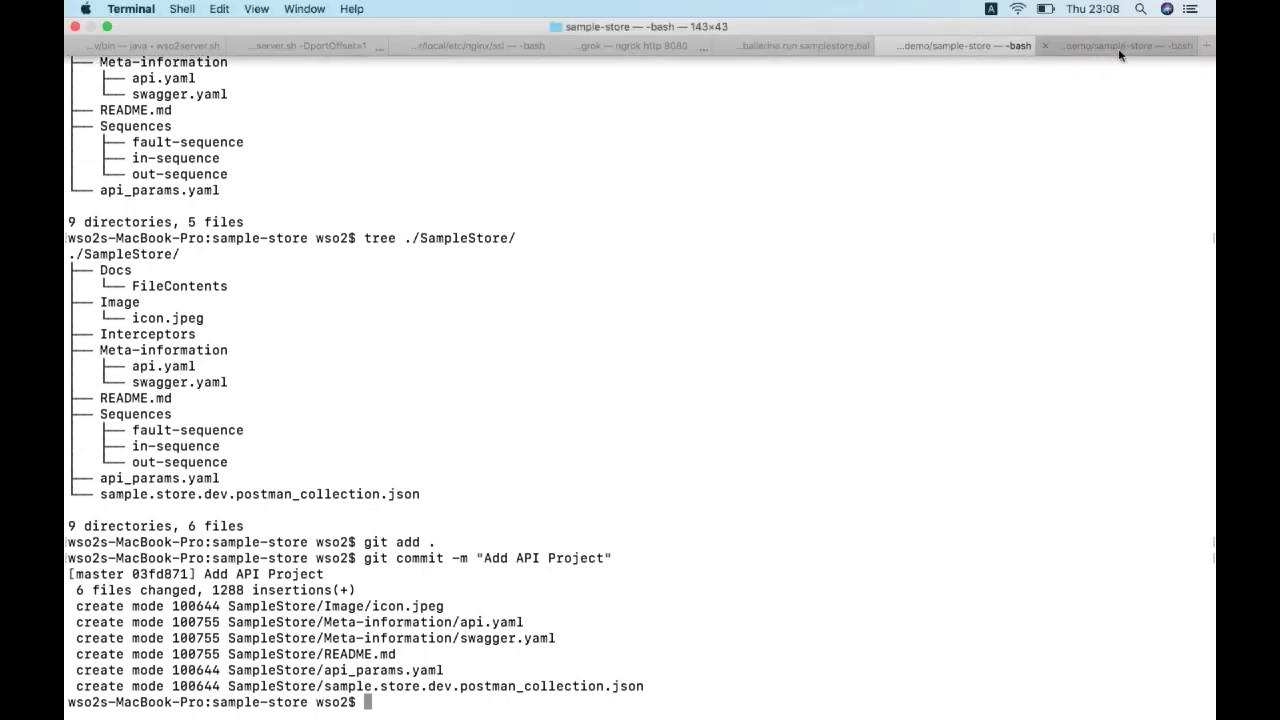
{"action": "left_click", "coordinate": [1118, 48]}
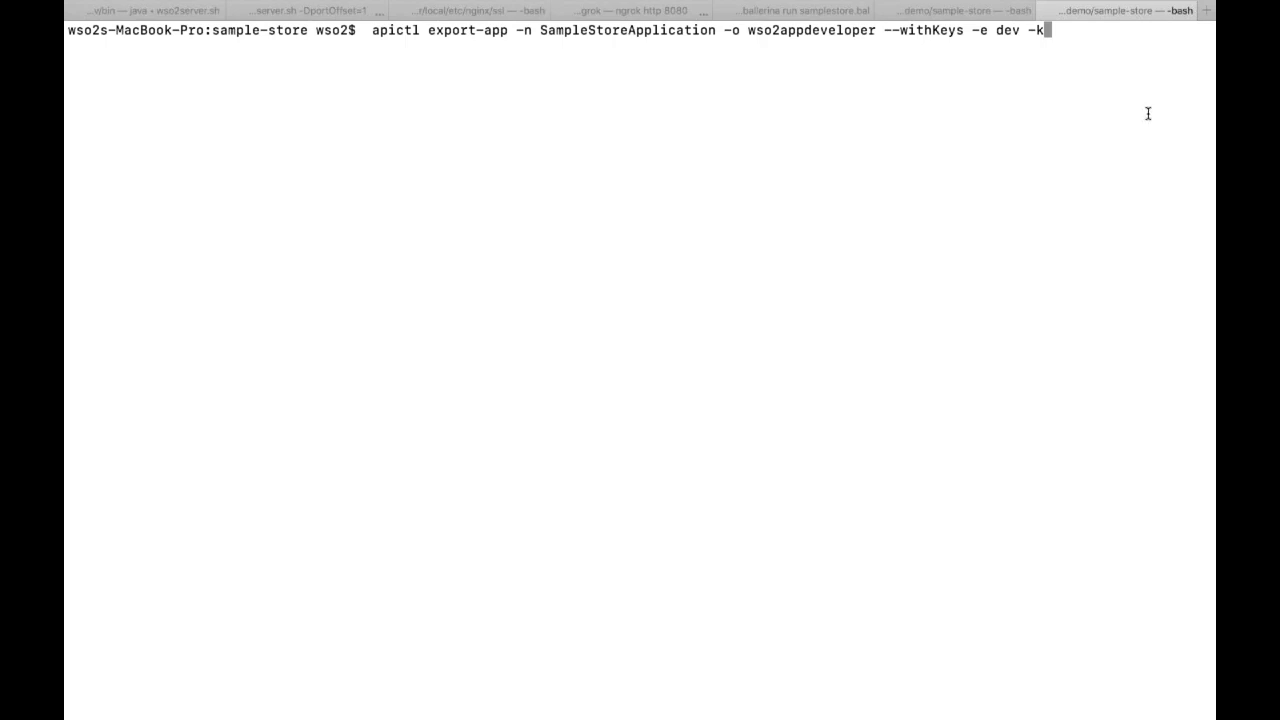
Reload the GitHub sample-store repository page, which still lists only README.md
{"action": "key", "text": "ctrl+Left"}
{"action": "left_click", "coordinate": [1114, 40]}
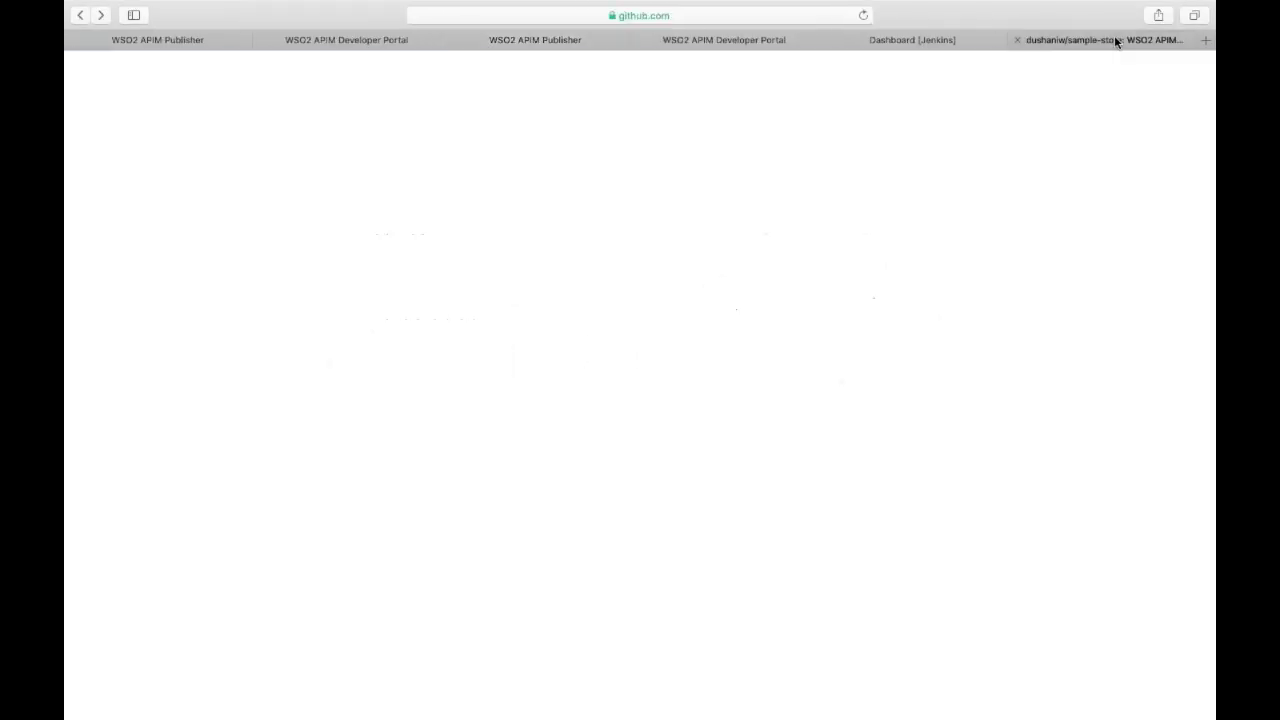
{"action": "key", "text": "super+r"}
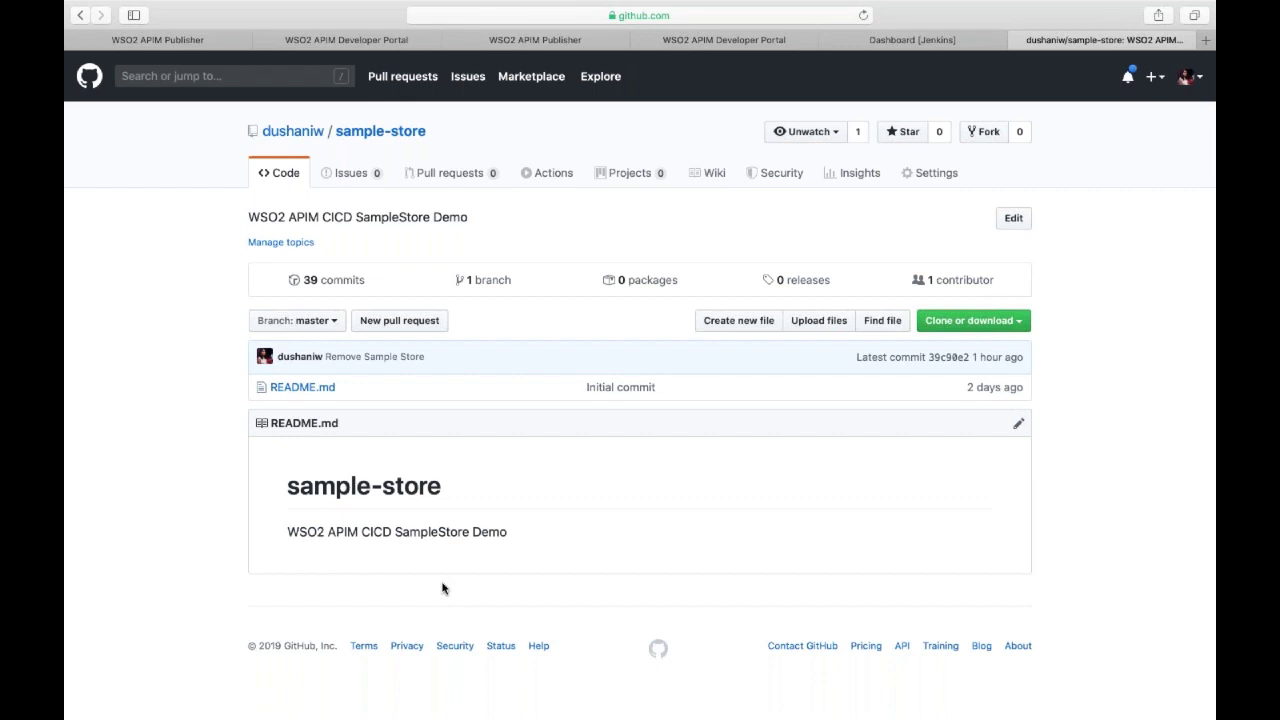
Open the SampleStore-1.0.0 pipeline in Jenkins and sign in with the admin credentials
{"action": "left_click", "coordinate": [912, 40]}
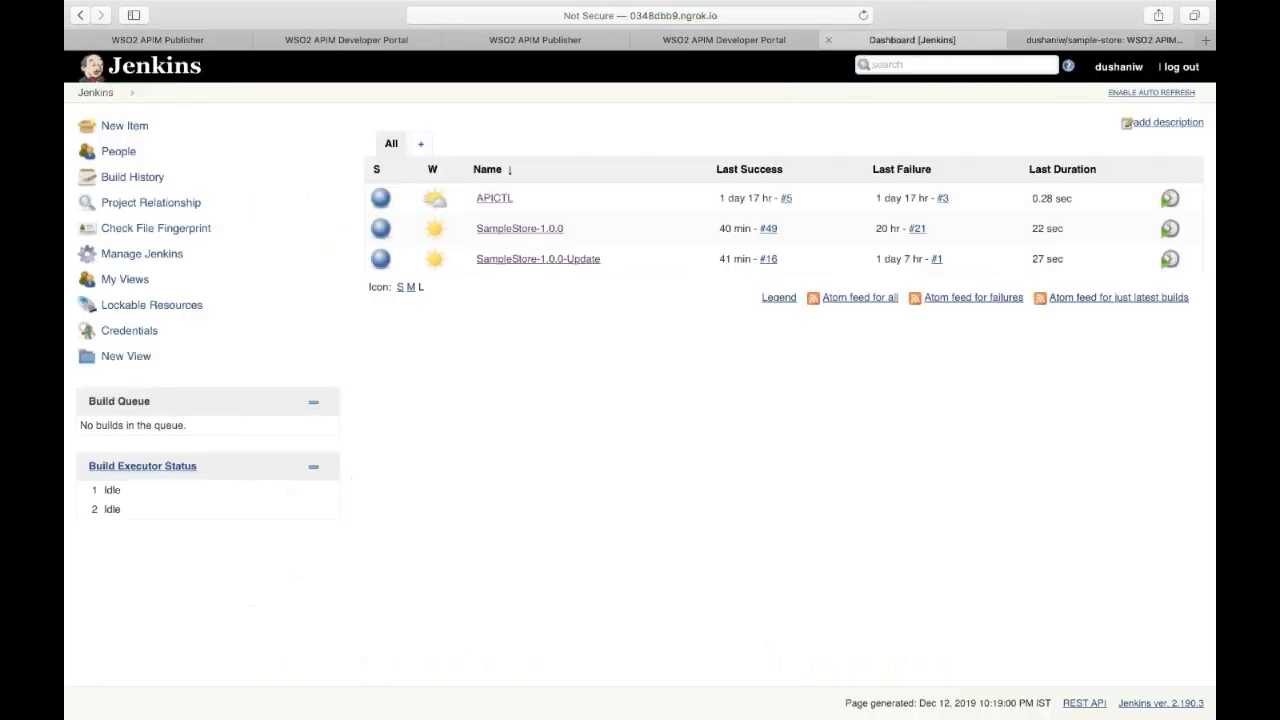
{"action": "left_click", "coordinate": [517, 230]}
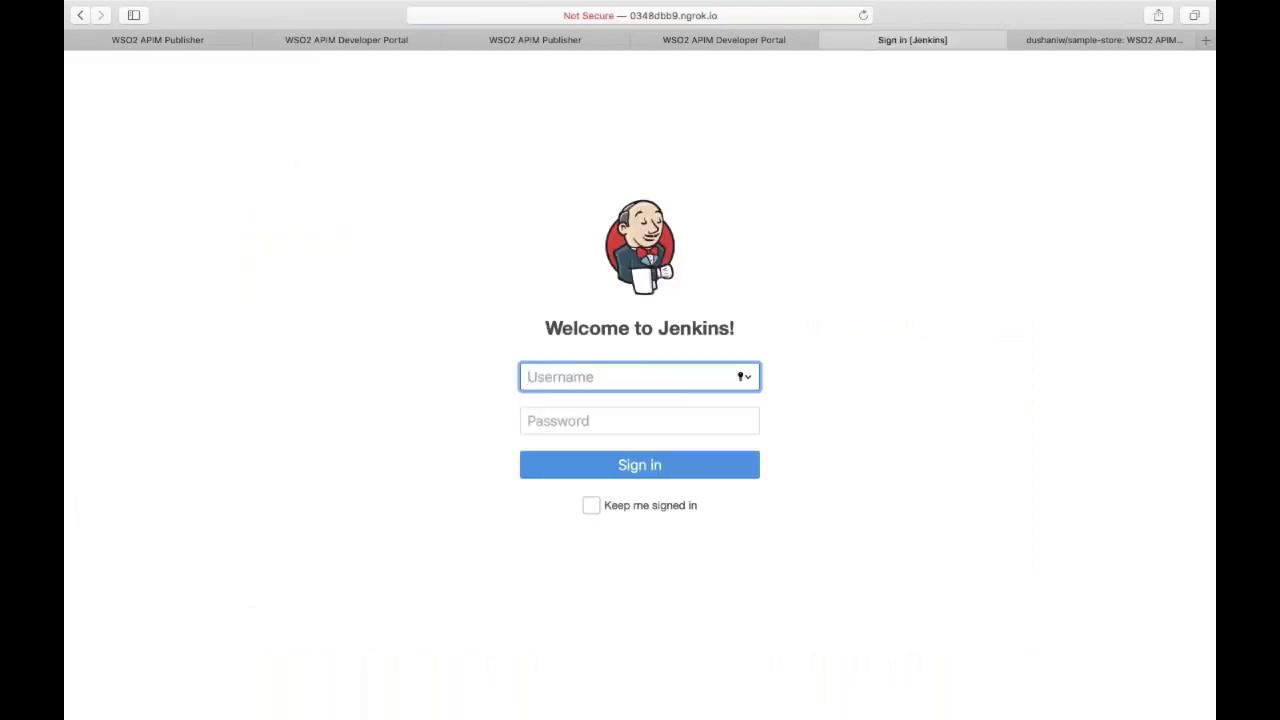
{"action": "type", "text": "admin"}
{"action": "key", "text": "Tab"}
{"action": "type", "text": "admin"}
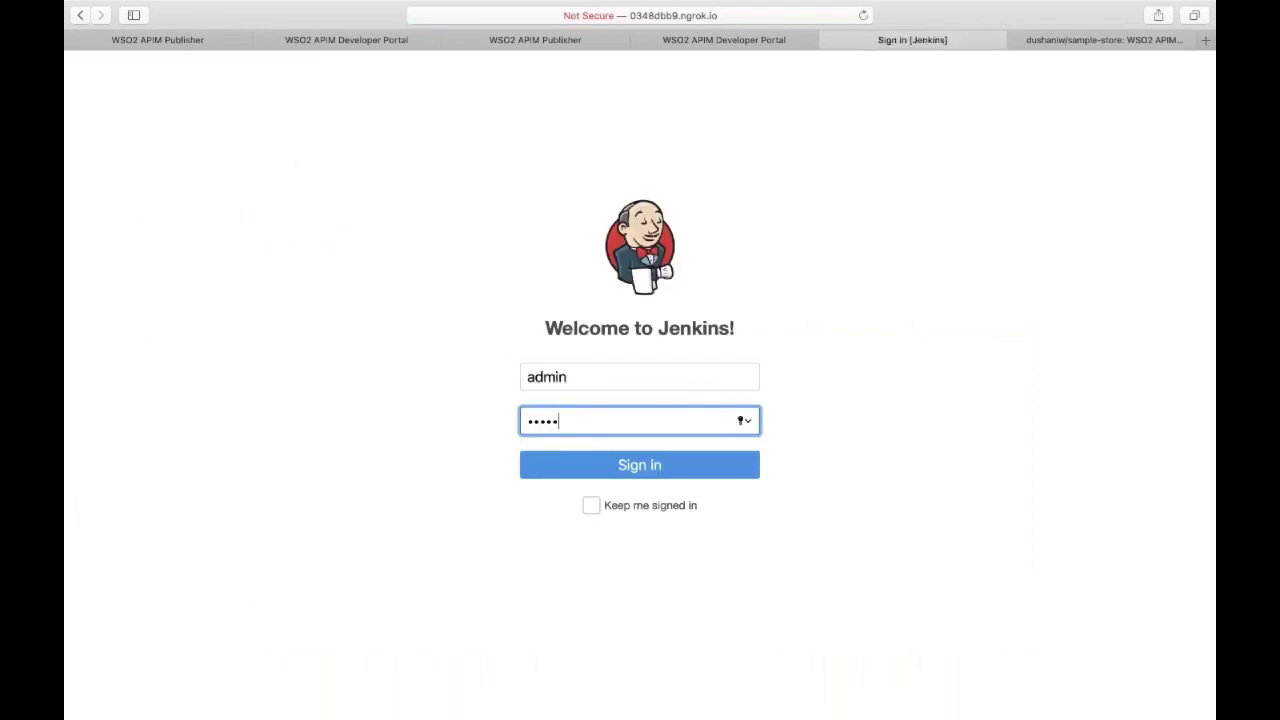
{"action": "key", "text": "Return"}
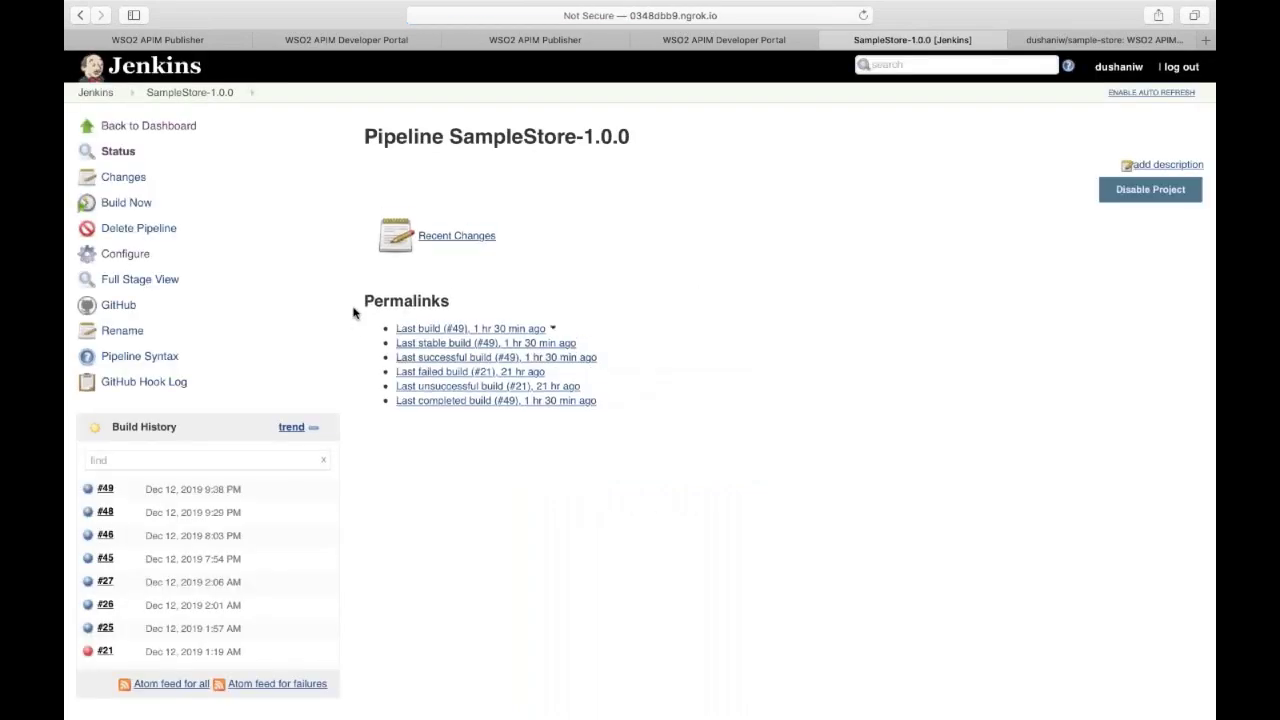
Review the pipeline configuration's GitHub hook trigger and pipeline script
{"action": "left_click", "coordinate": [125, 255]}
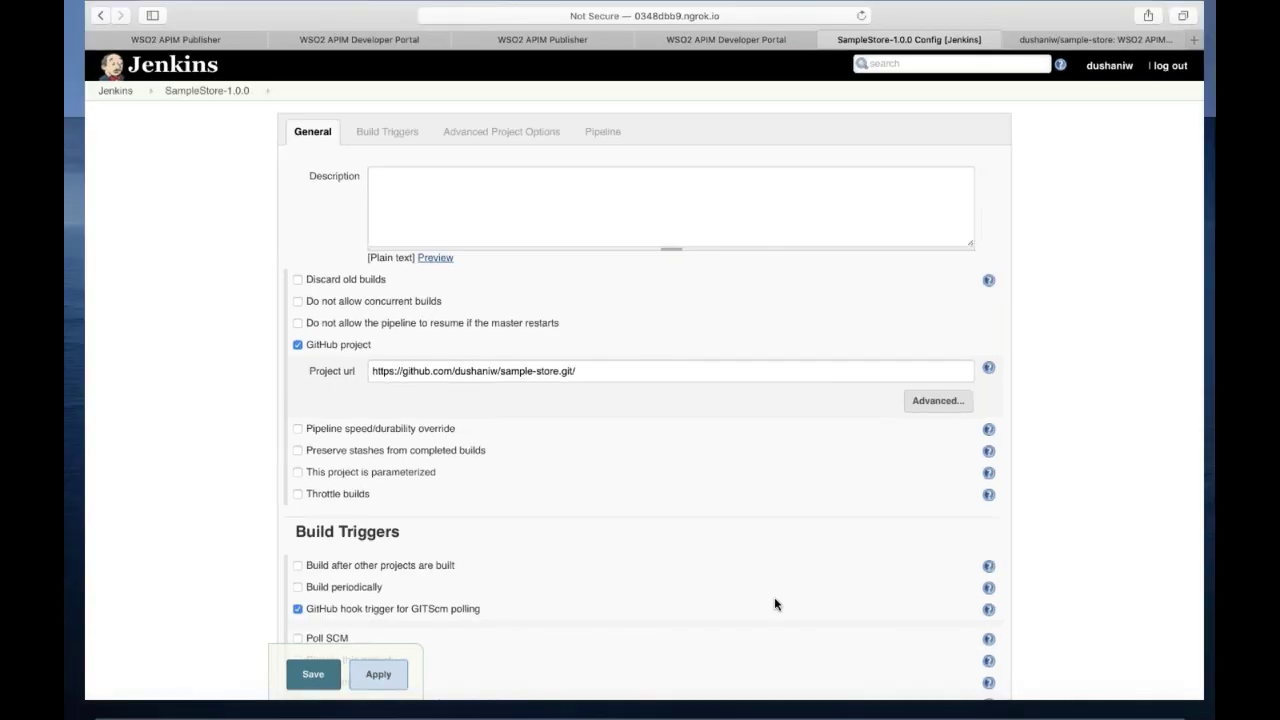
{"action": "scroll", "coordinate": [775, 602], "scroll_direction": "down", "scroll_amount": 4}
{"action": "scroll", "coordinate": [775, 600], "scroll_direction": "down", "scroll_amount": 3}
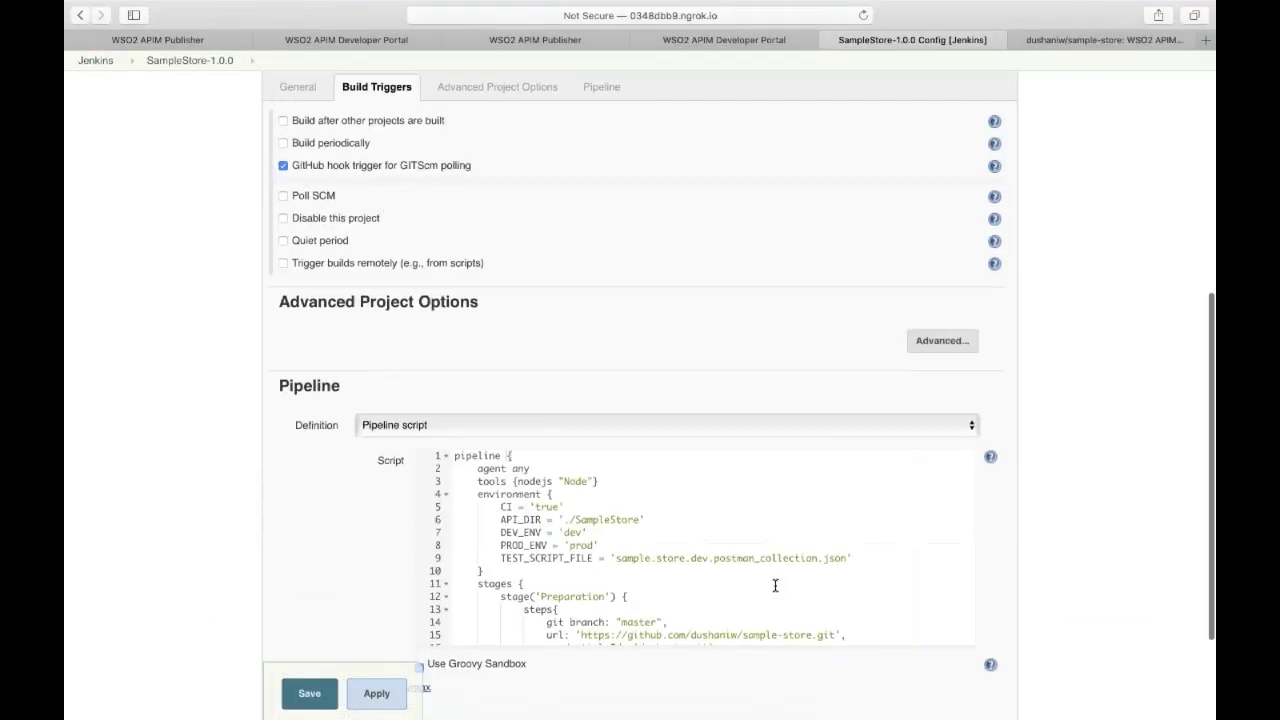
{"action": "left_click", "coordinate": [778, 568]}
{"action": "scroll", "coordinate": [778, 568], "scroll_direction": "down", "scroll_amount": 5}
{"action": "scroll", "coordinate": [778, 570], "scroll_direction": "up", "scroll_amount": 1}
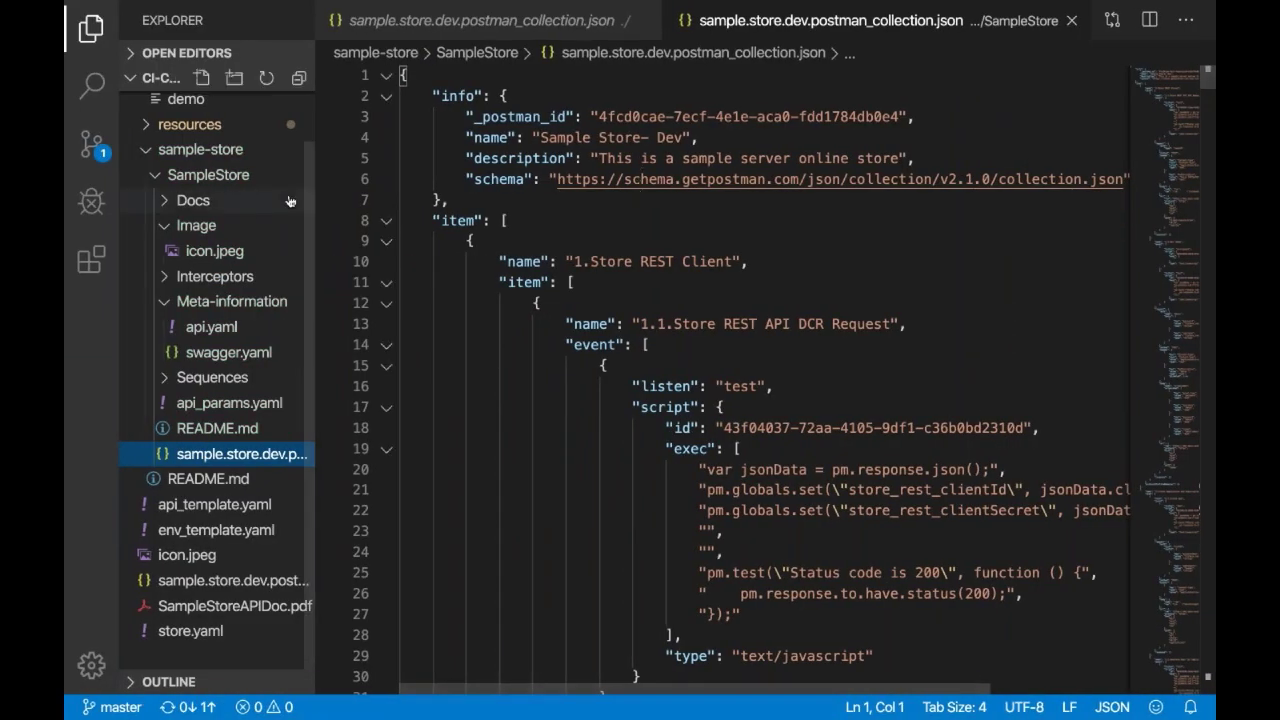
Open resources > wso2-apim-cicd-apis > jenkinsfile and read its Deploy to Dev, Run Tests and Deploy to Production stages
{"action": "left_click", "coordinate": [165, 124]}
{"action": "left_click", "coordinate": [155, 204]}
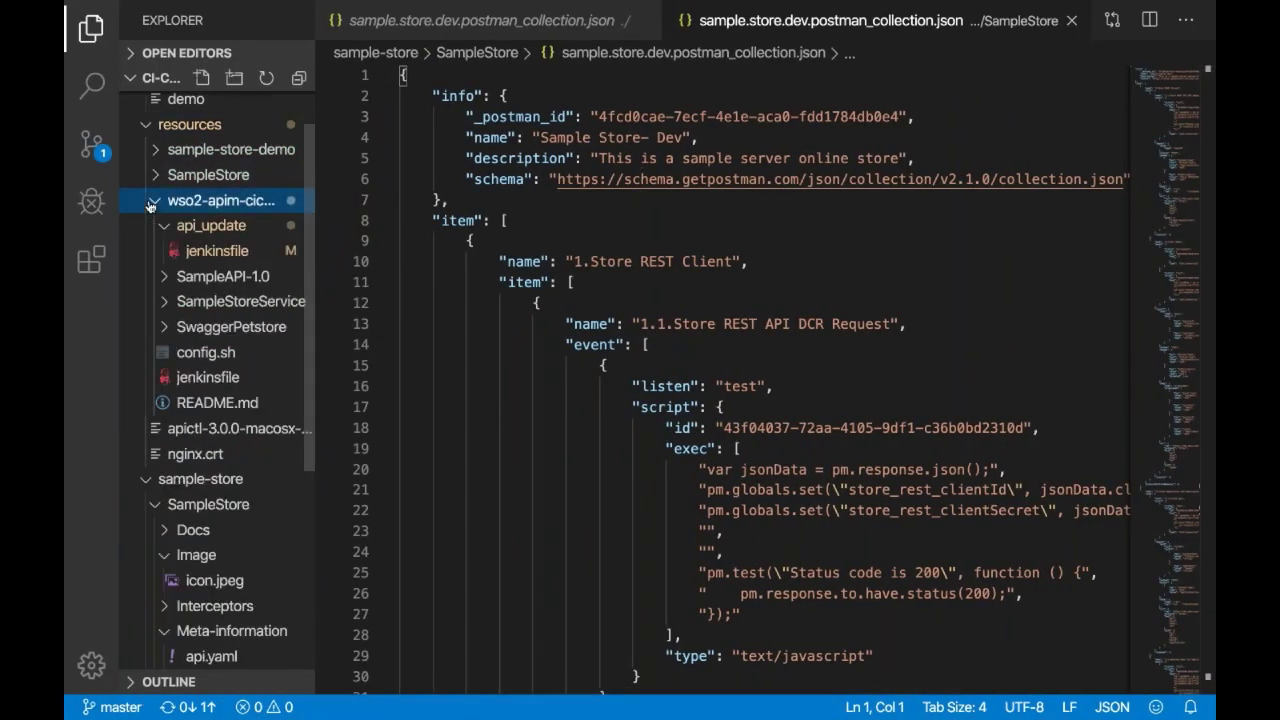
{"action": "left_click", "coordinate": [205, 377]}
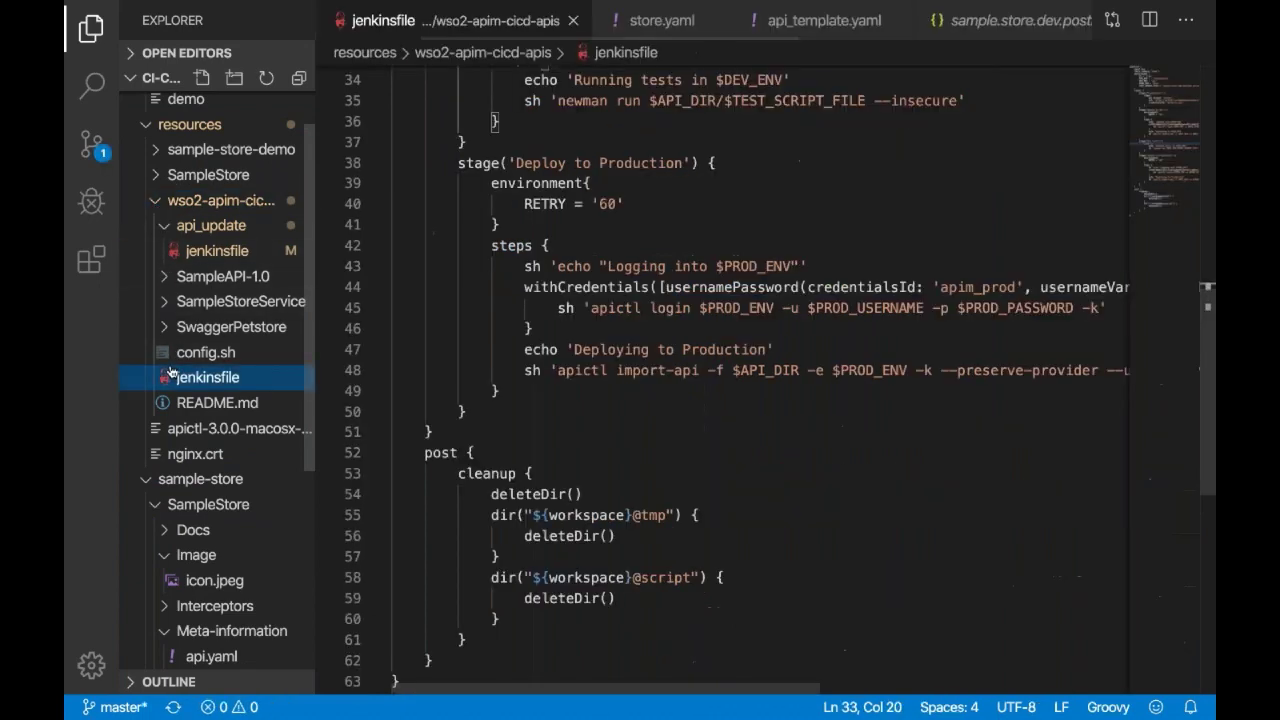
{"action": "scroll", "coordinate": [797, 274], "scroll_direction": "up", "scroll_amount": 10}
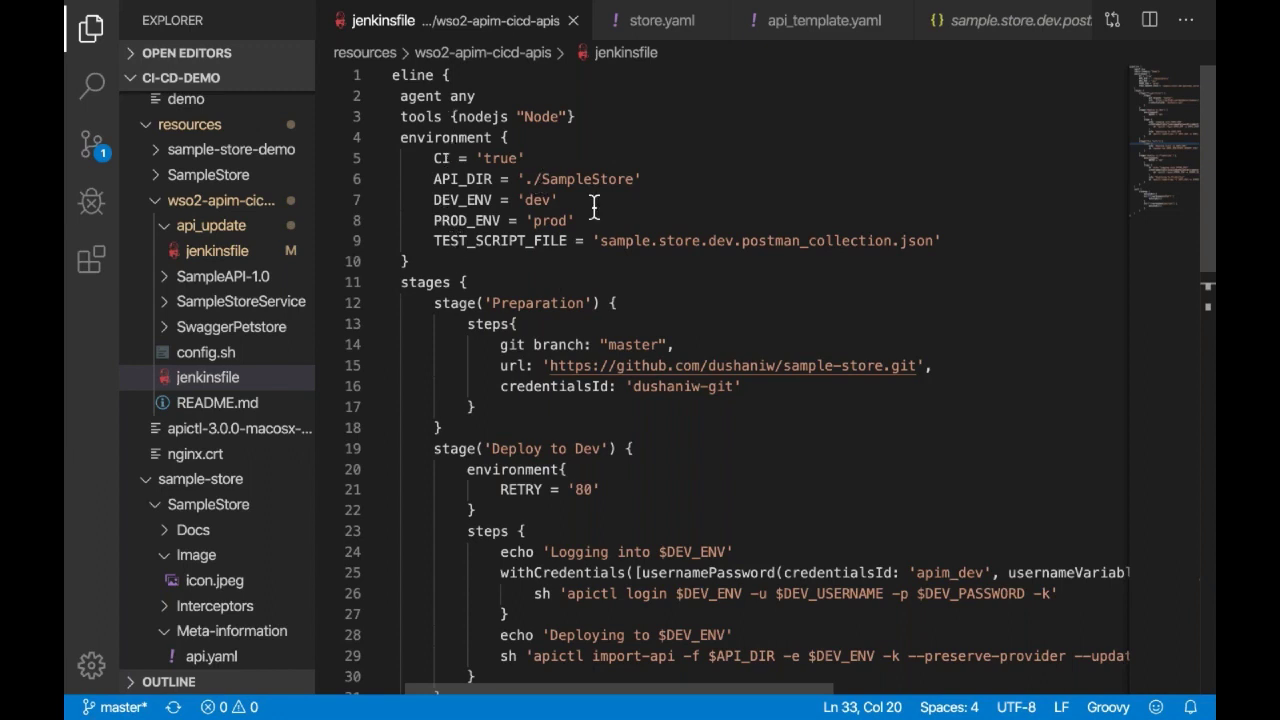
{"action": "scroll", "coordinate": [594, 207], "scroll_direction": "down", "scroll_amount": 3}
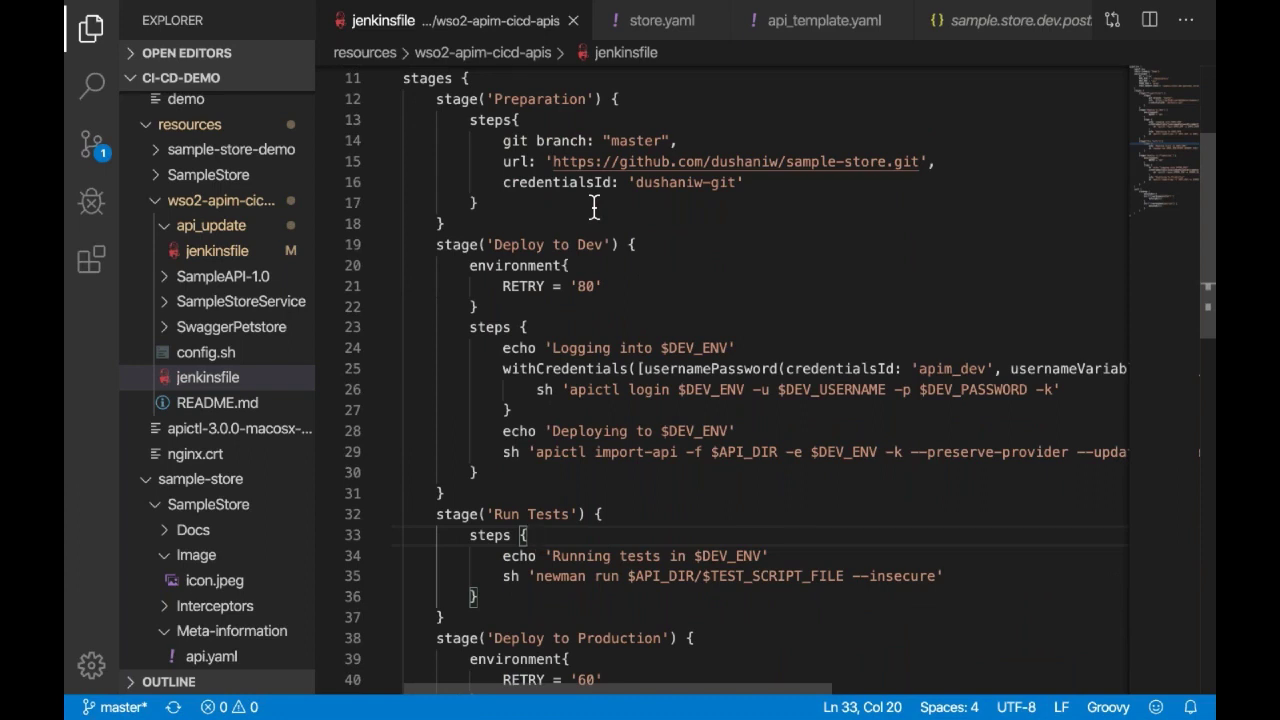
{"action": "scroll", "coordinate": [594, 207], "scroll_direction": "down", "scroll_amount": 4}
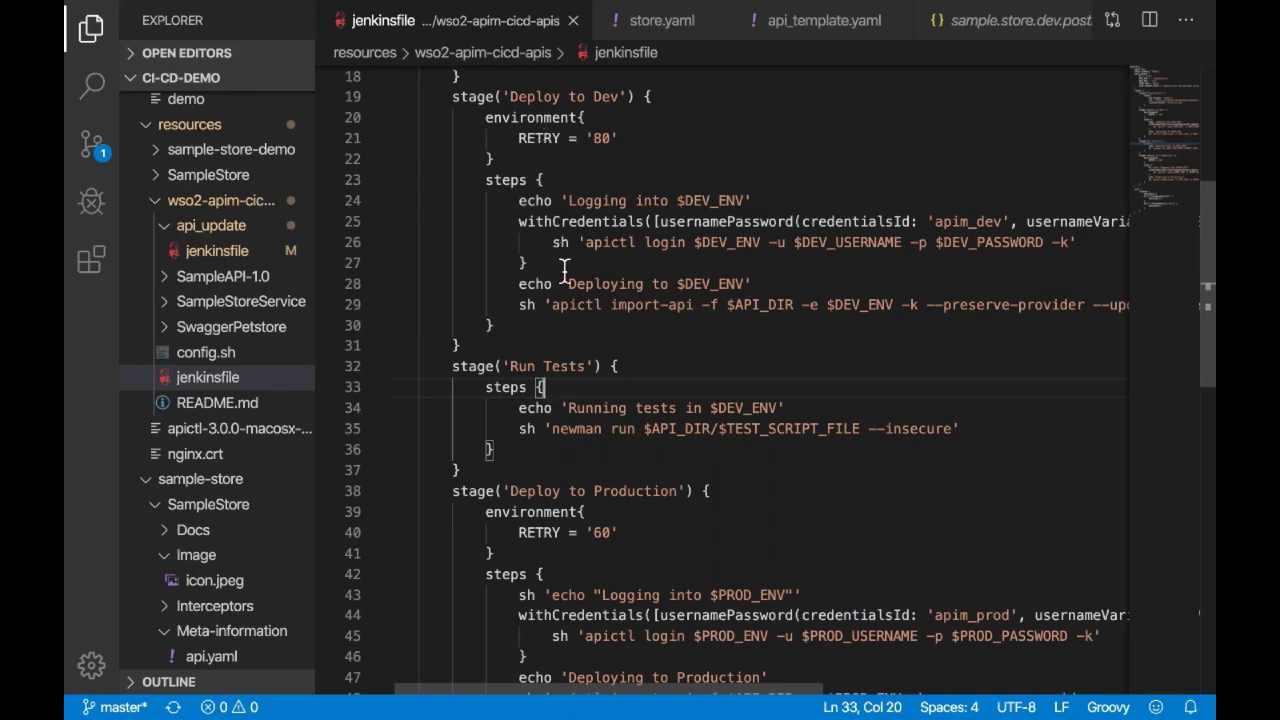
{"action": "scroll", "coordinate": [563, 270], "scroll_direction": "down", "scroll_amount": 1}
{"action": "scroll", "coordinate": [563, 270], "scroll_direction": "up", "scroll_amount": 1}
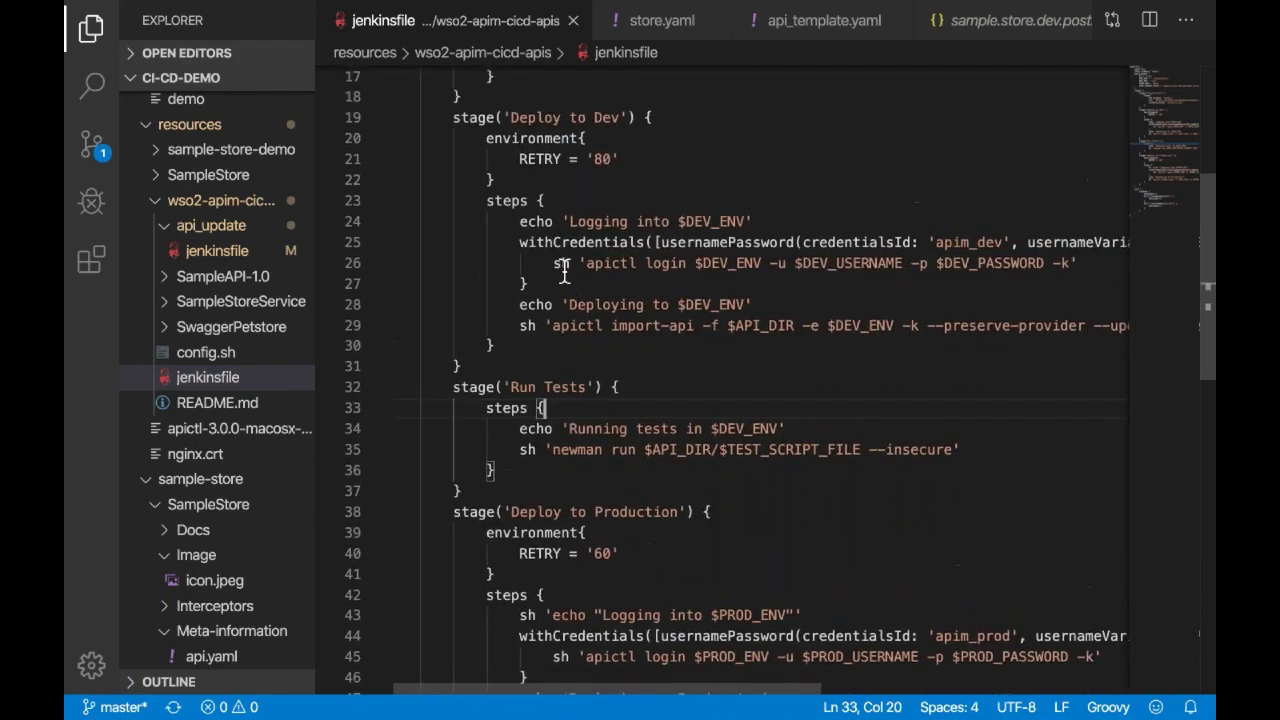
{"action": "scroll", "coordinate": [563, 270], "scroll_direction": "down", "scroll_amount": 1}
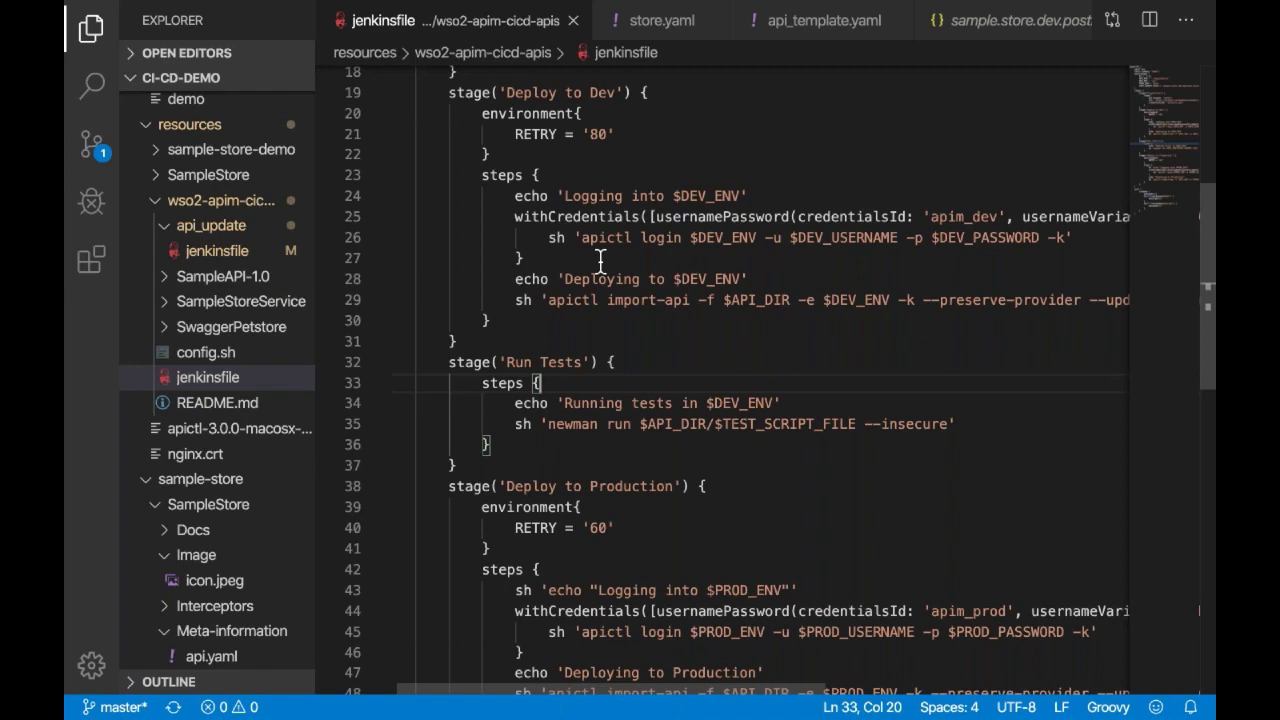
{"action": "scroll", "coordinate": [620, 255], "scroll_direction": "right", "scroll_amount": 3}
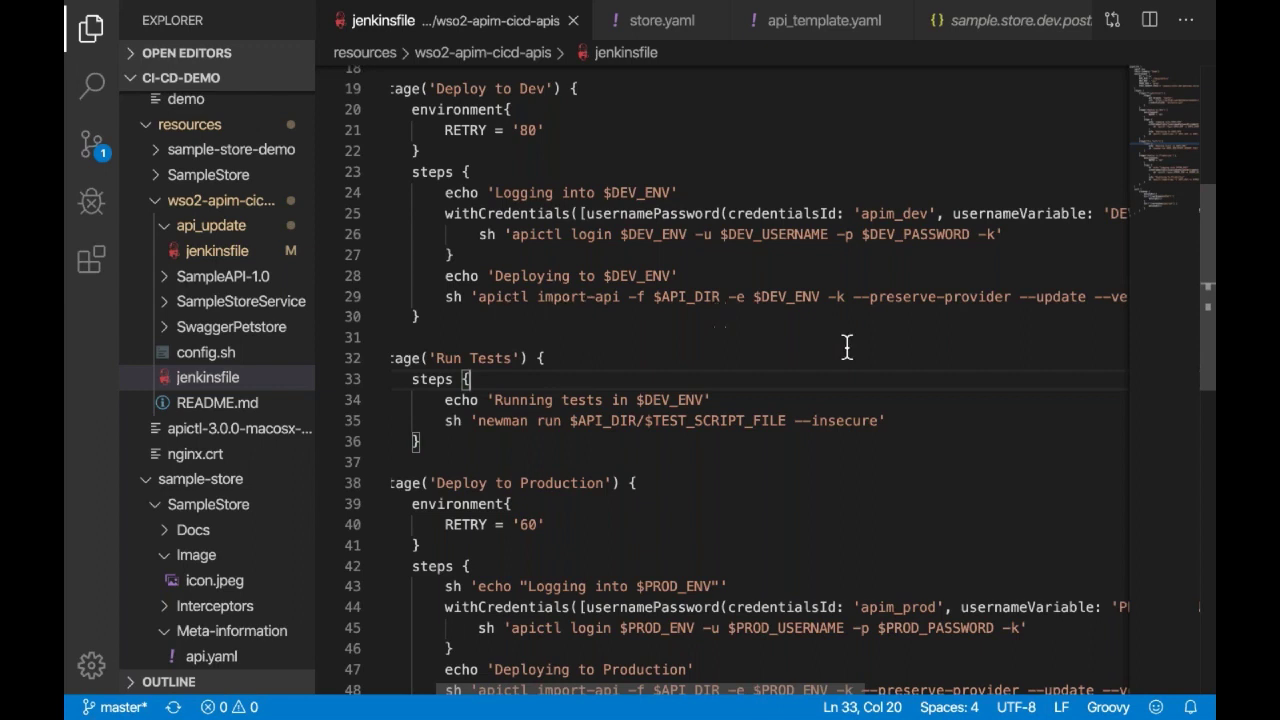
{"action": "scroll", "coordinate": [846, 346], "scroll_direction": "right", "scroll_amount": 3}
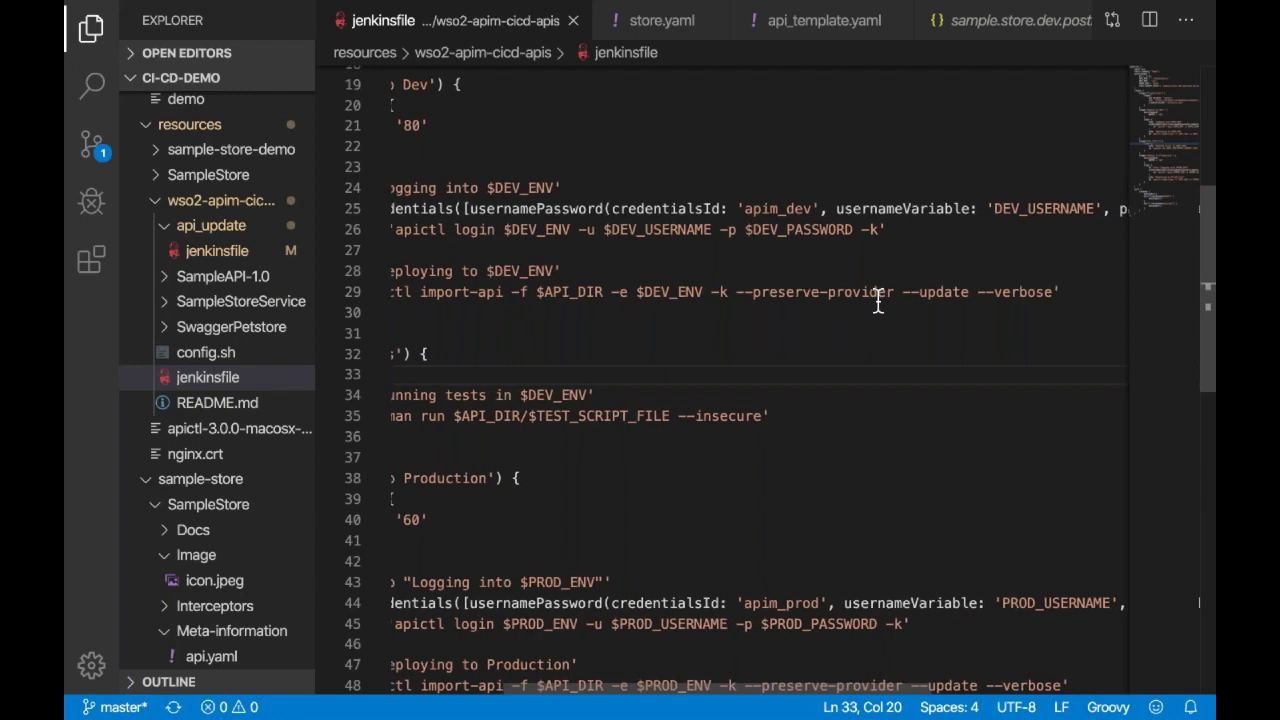
{"action": "scroll", "coordinate": [878, 300], "scroll_direction": "left", "scroll_amount": 5}
{"action": "scroll", "coordinate": [878, 300], "scroll_direction": "down", "scroll_amount": 1}
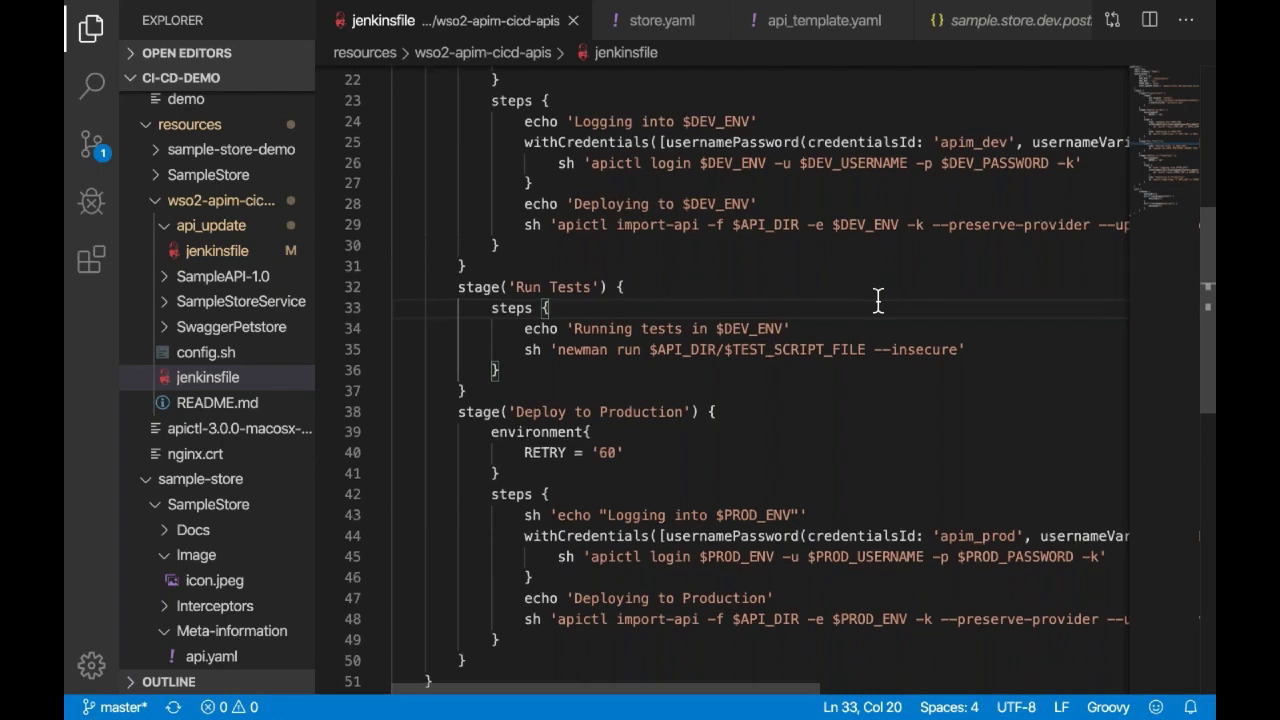
{"action": "scroll", "coordinate": [878, 301], "scroll_direction": "down", "scroll_amount": 1}
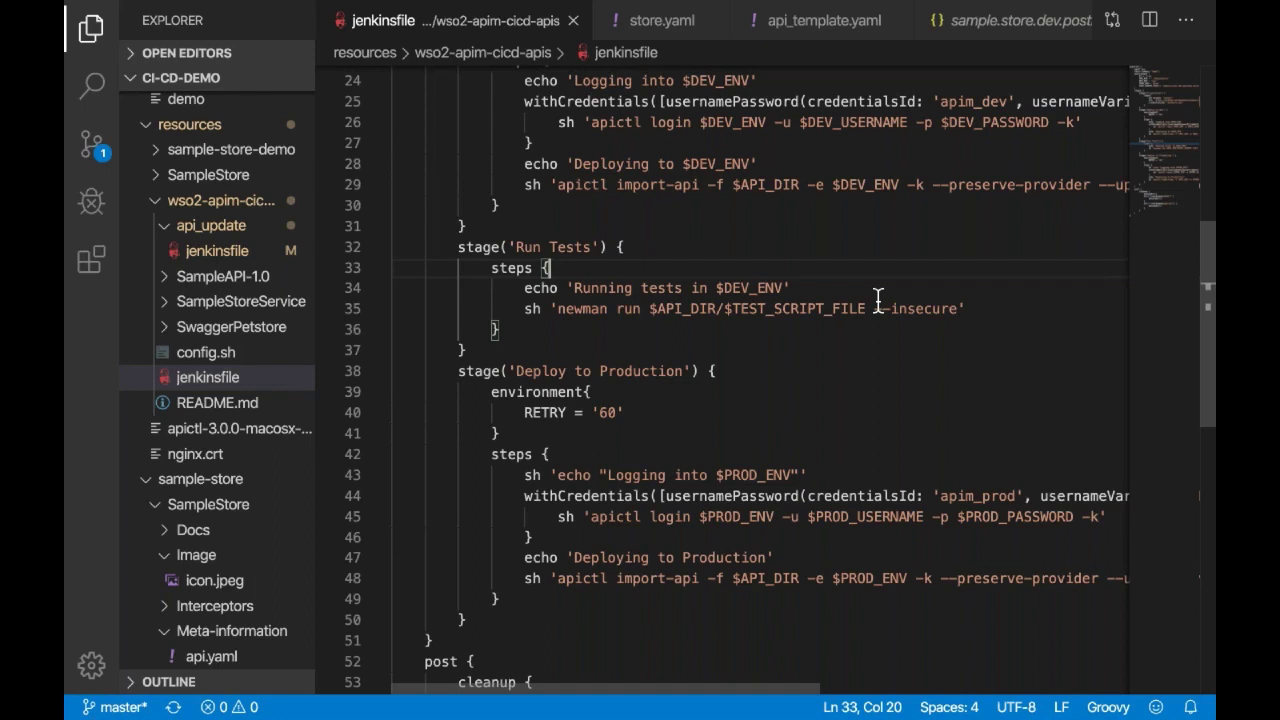
Scroll to the end of the jenkinsfile and back to the top, then move over to Terminal
{"action": "scroll", "coordinate": [877, 300], "scroll_direction": "down", "scroll_amount": 3}
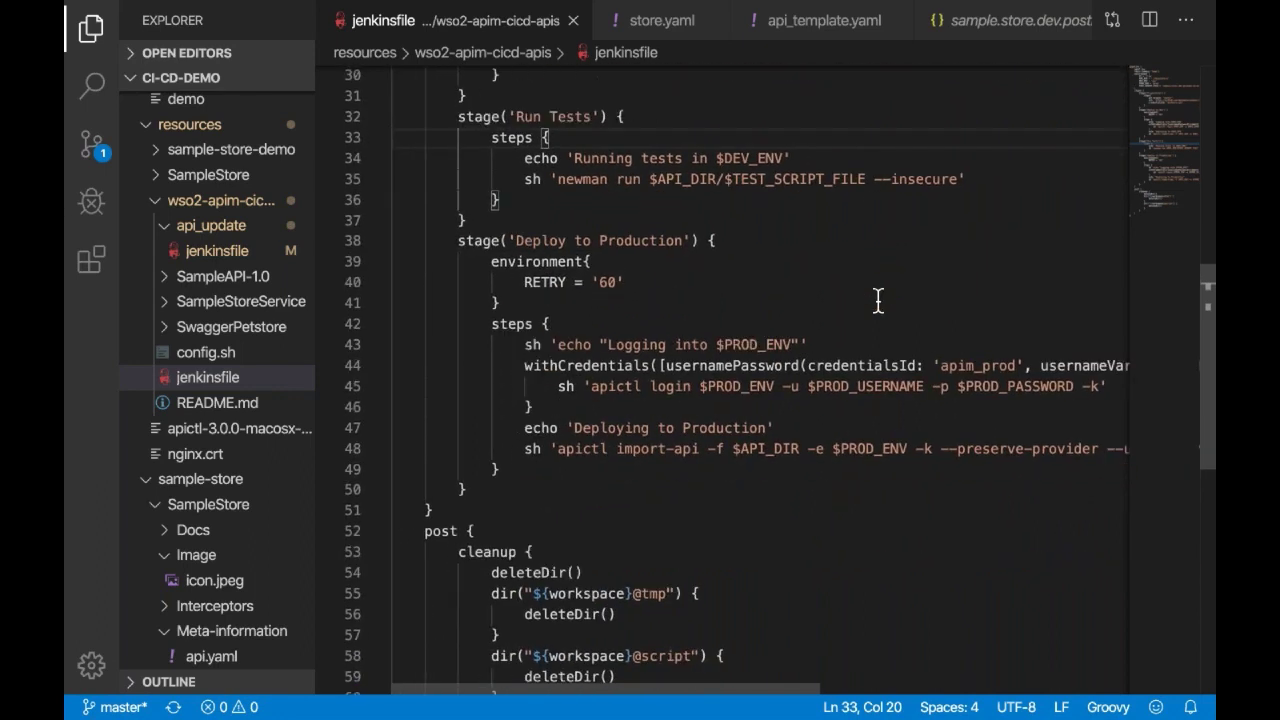
{"action": "scroll", "coordinate": [877, 300], "scroll_direction": "down", "scroll_amount": 1}
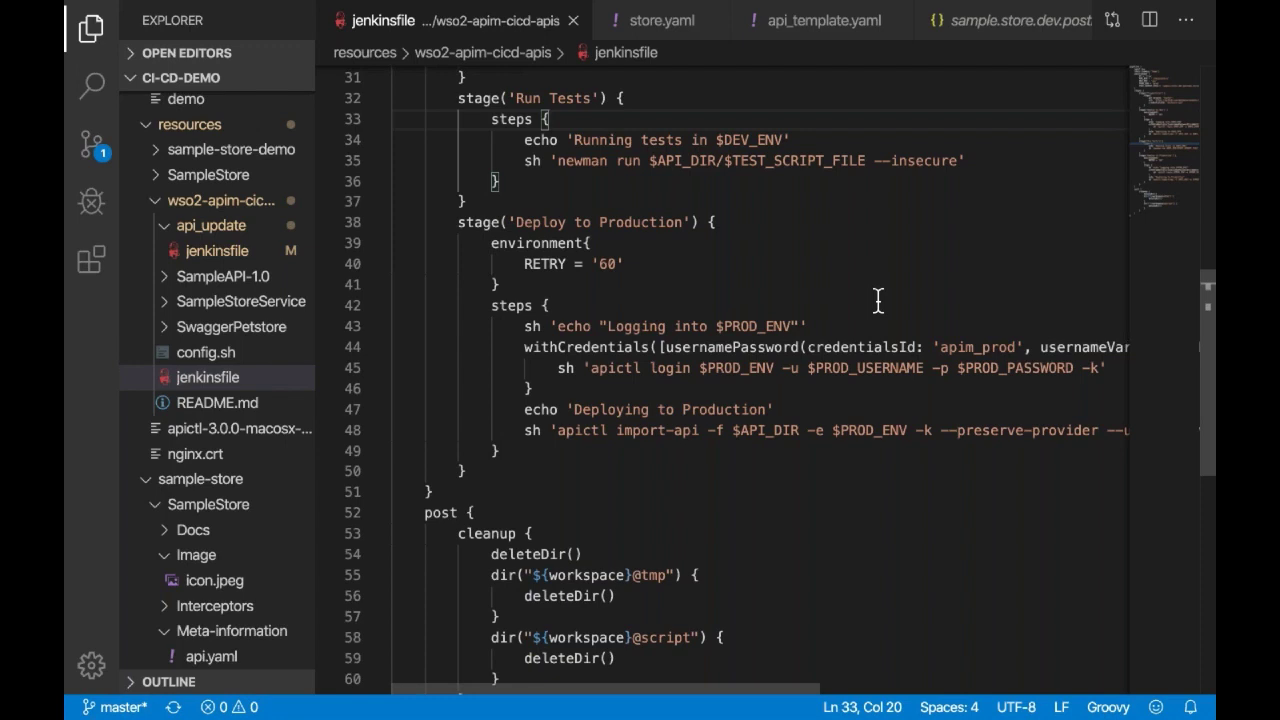
{"action": "scroll", "coordinate": [877, 300], "scroll_direction": "down", "scroll_amount": 2}
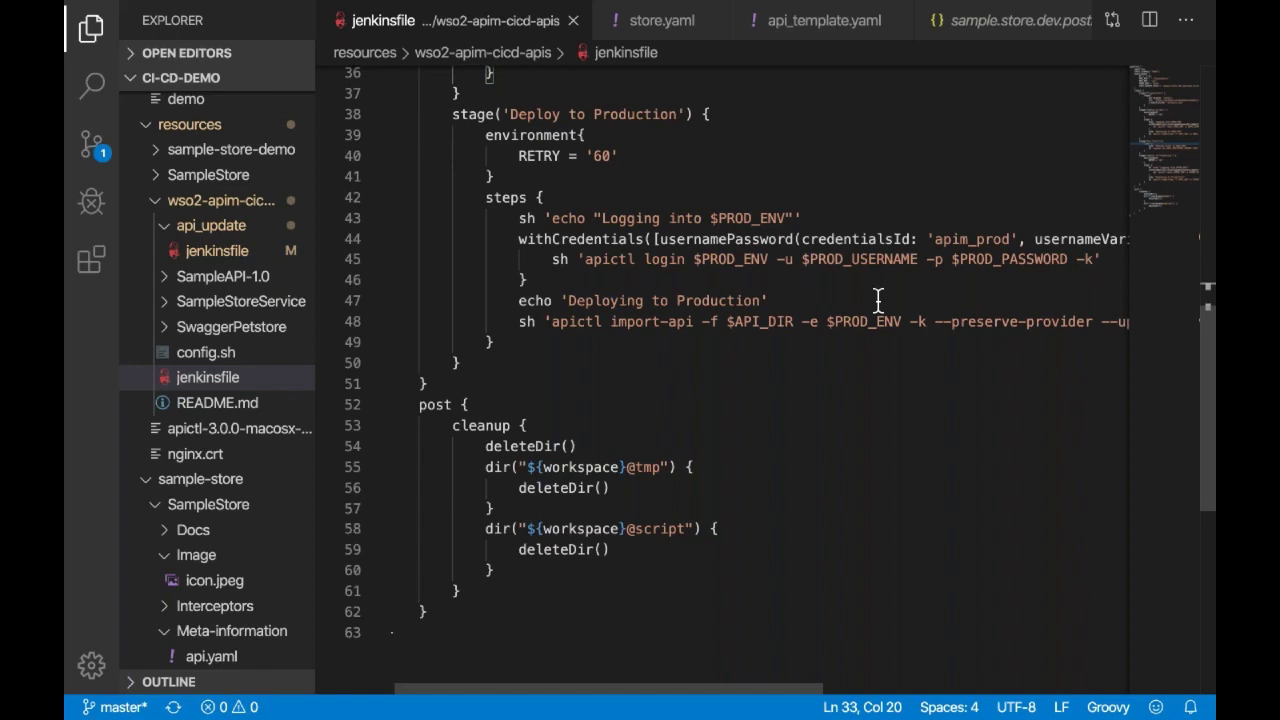
{"action": "scroll", "coordinate": [877, 300], "scroll_direction": "right", "scroll_amount": 4}
{"action": "scroll", "coordinate": [877, 300], "scroll_direction": "down", "scroll_amount": 1}
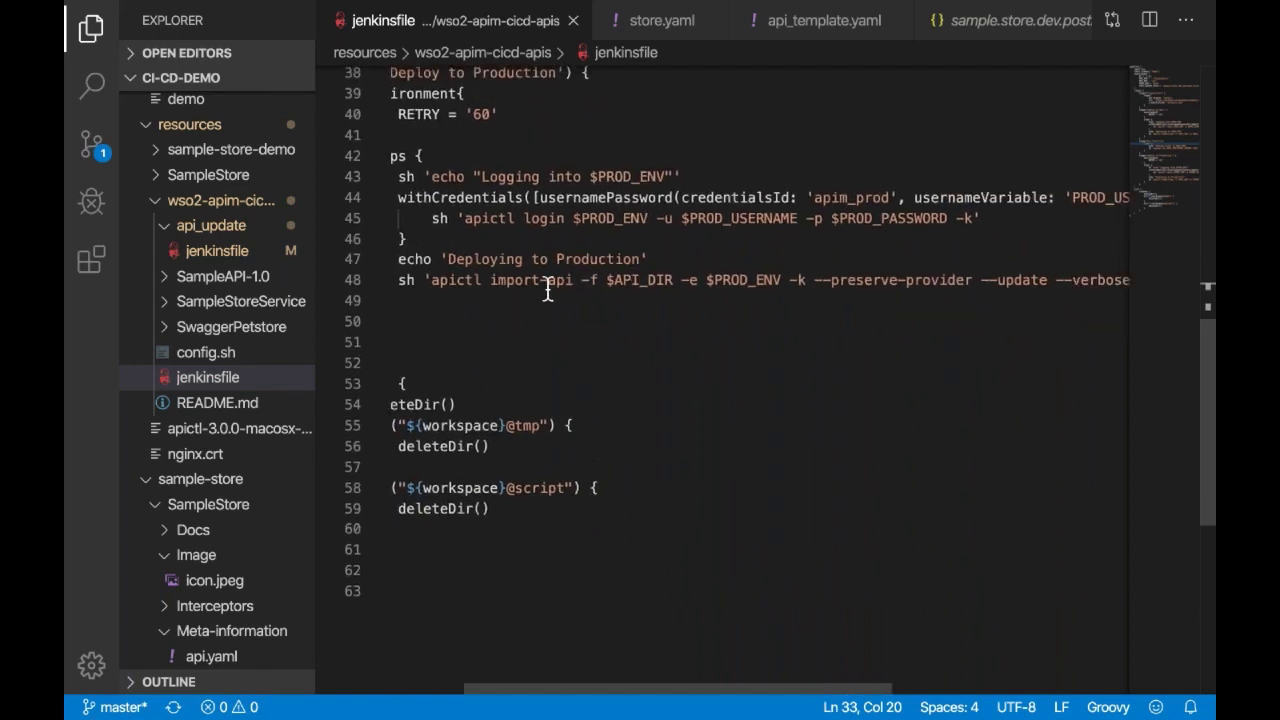
{"action": "scroll", "coordinate": [631, 367], "scroll_direction": "left", "scroll_amount": 4}
{"action": "scroll", "coordinate": [631, 367], "scroll_direction": "up", "scroll_amount": 3}
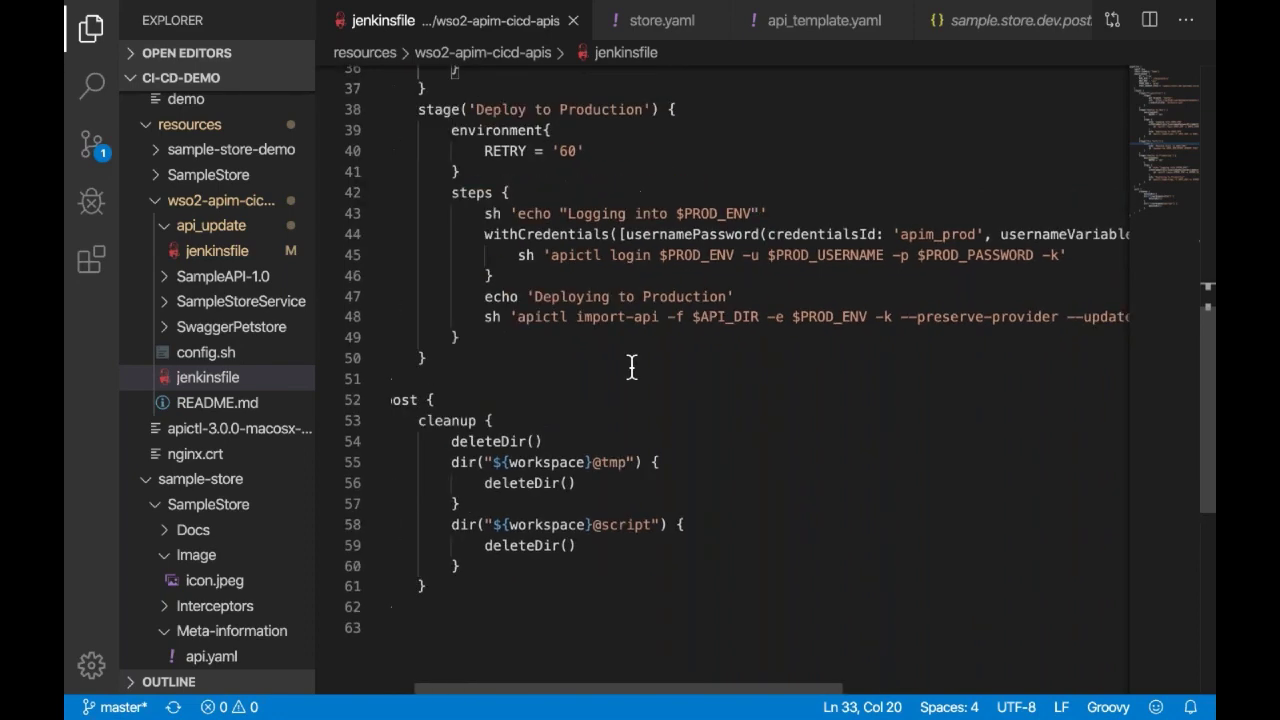
{"action": "scroll", "coordinate": [631, 367], "scroll_direction": "up", "scroll_amount": 10}
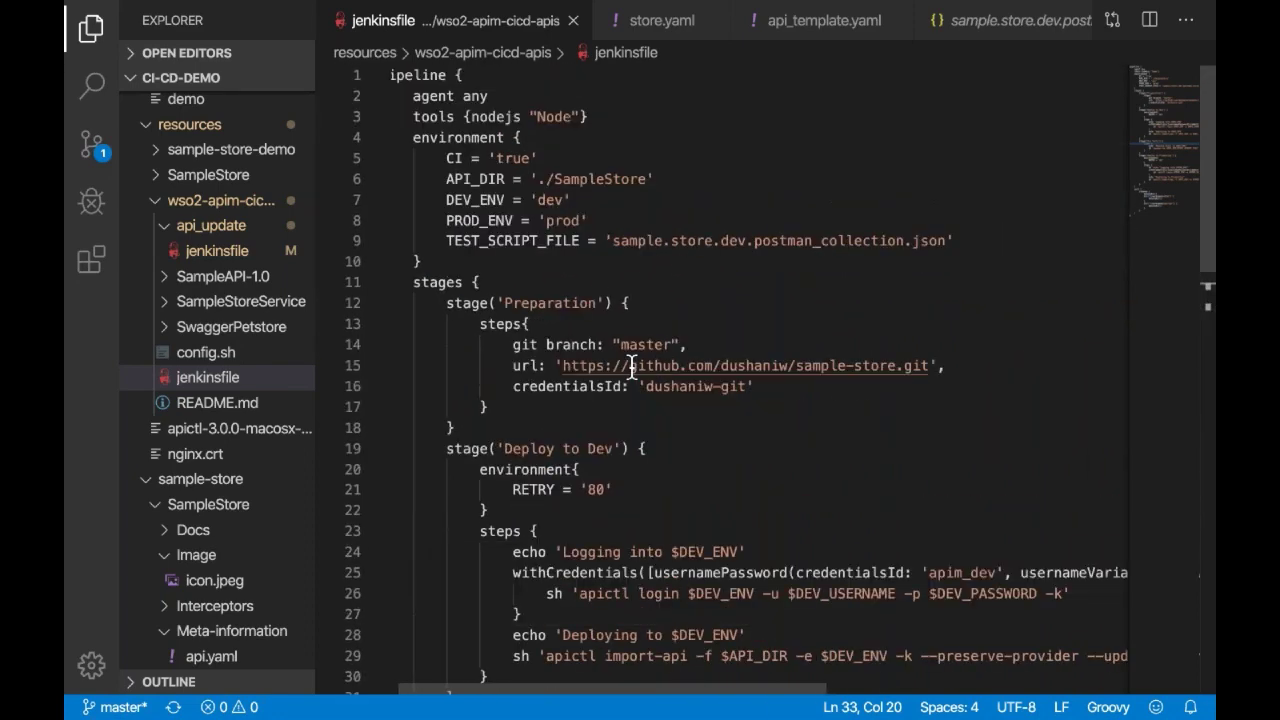
{"action": "key", "text": "ctrl+Right"}
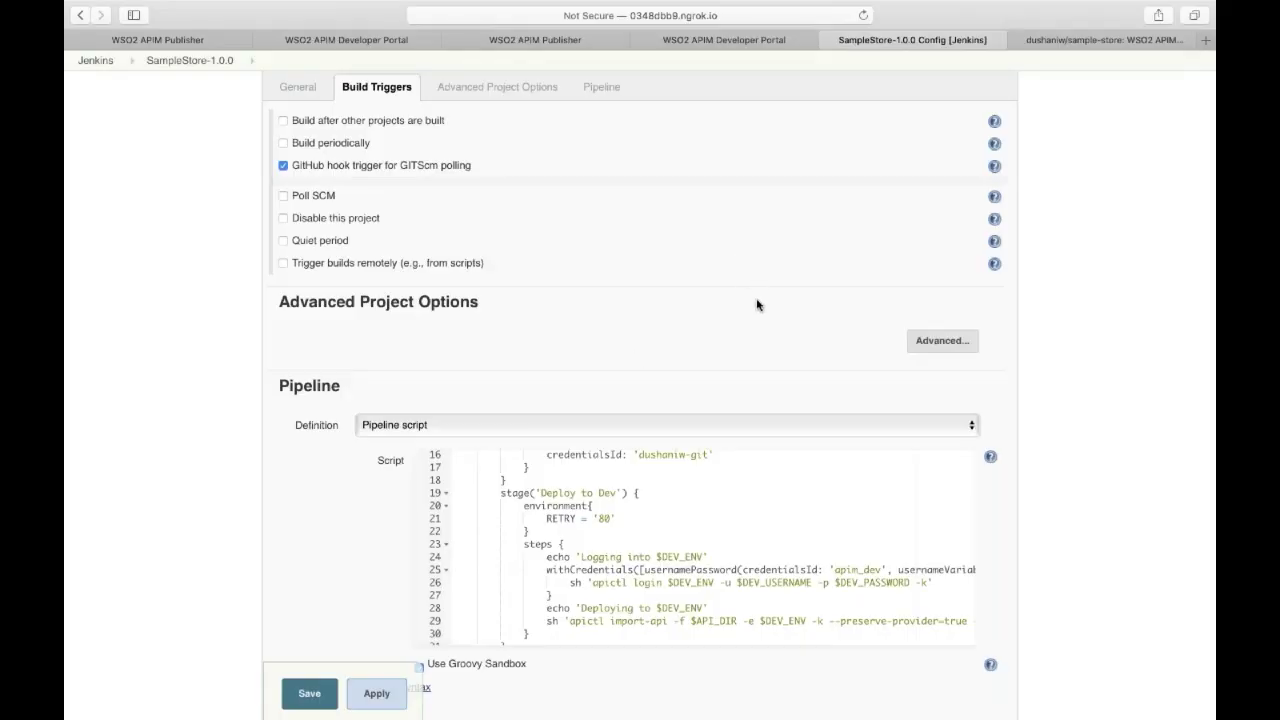
{"action": "key", "text": "ctrl+Right"}
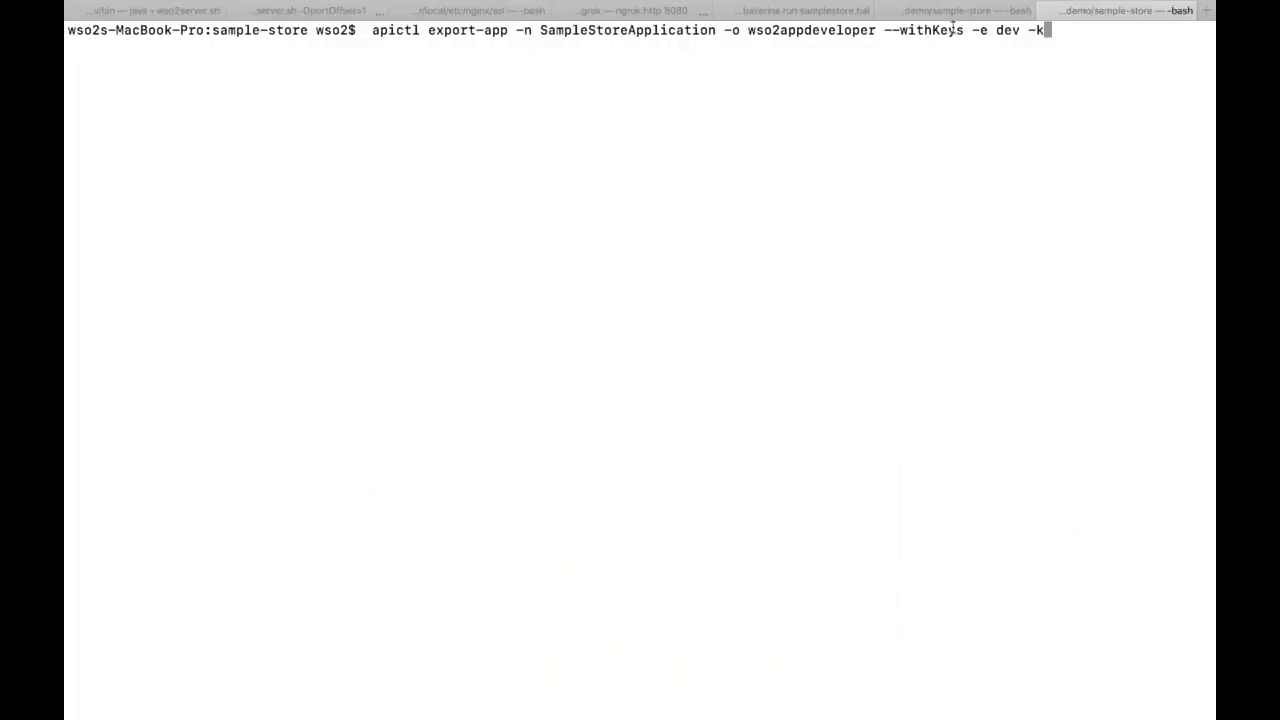
Run git push in the sample-store session to send the Add API Project commit to GitHub
{"action": "mouse_move", "coordinate": [943, 5]}
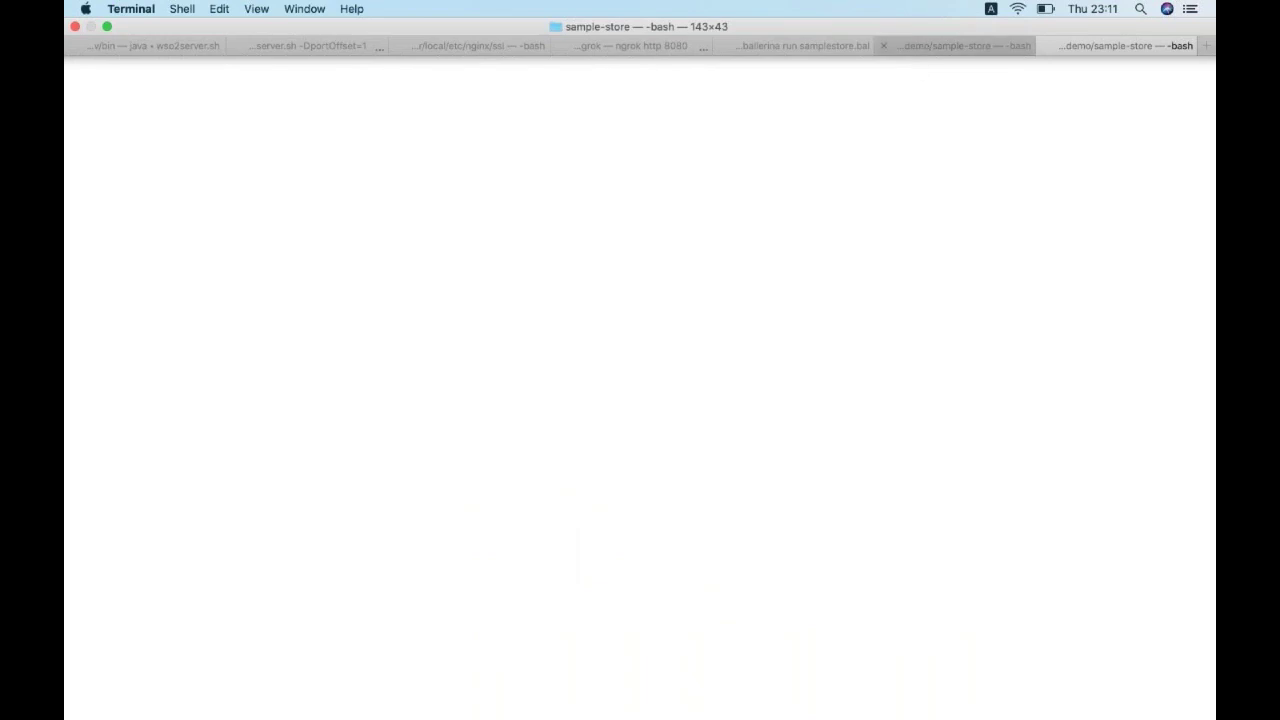
{"action": "left_click", "coordinate": [923, 47]}
{"action": "type", "text": "git "}
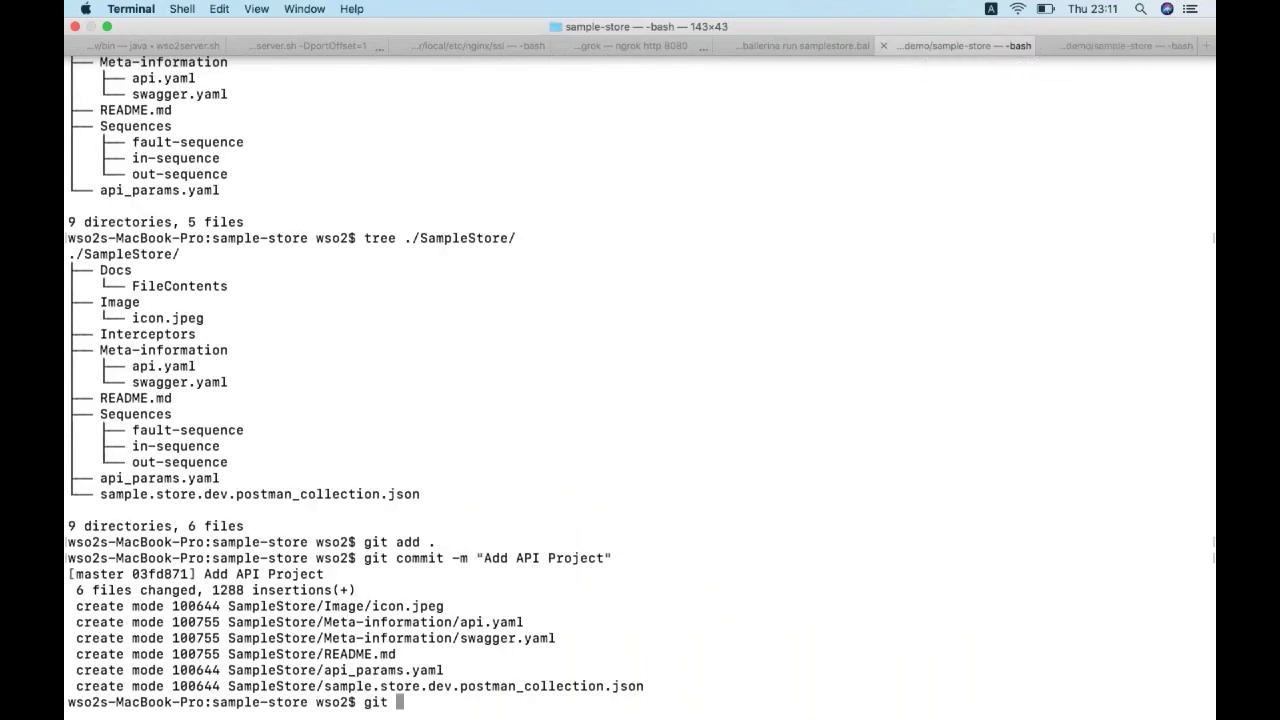
{"action": "type", "text": "push"}
{"action": "key", "text": "Return"}
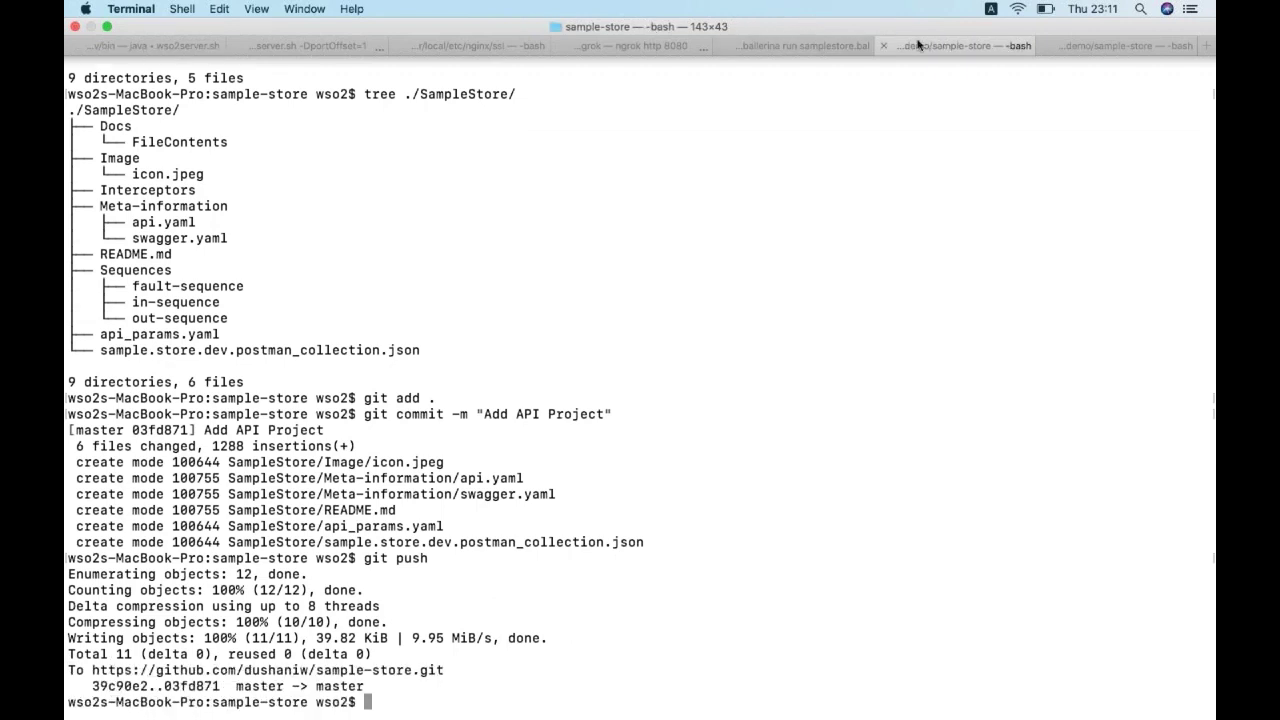
{"action": "key", "text": "ctrl+Left"}
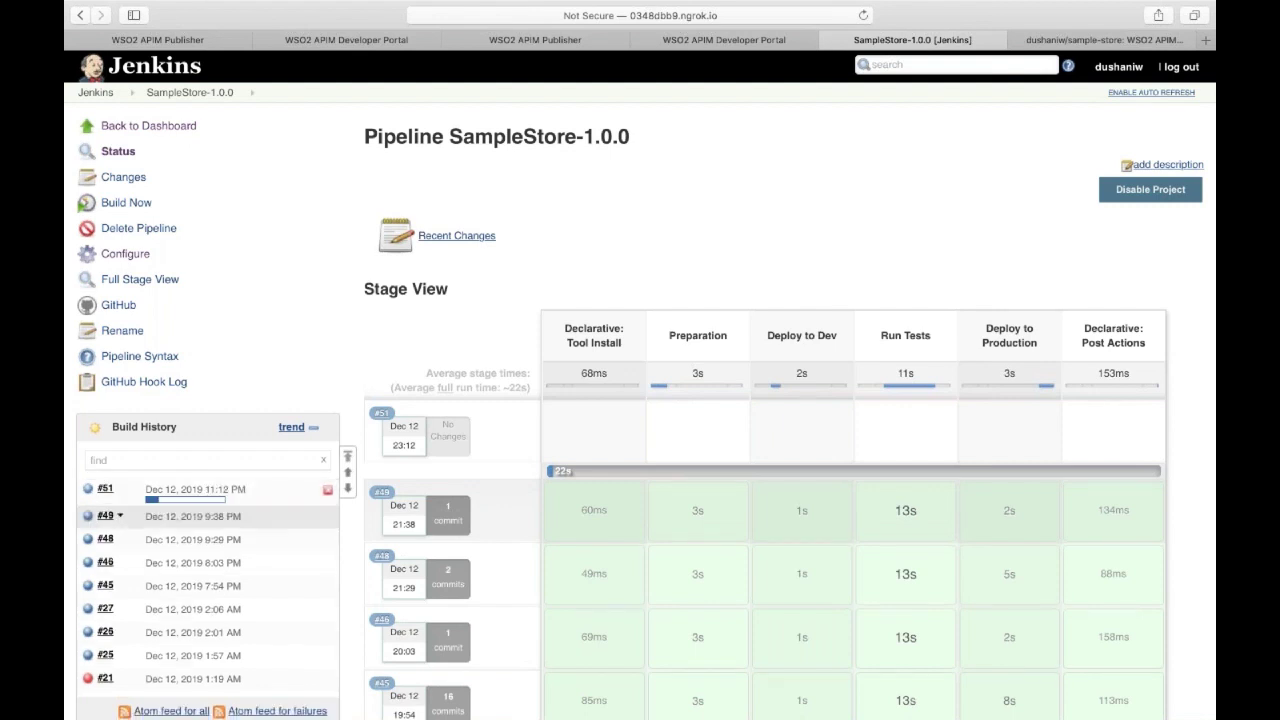
Read build #51's console output through to Finished: SUCCESS, with all 21 test assertions passing
{"action": "left_click", "coordinate": [105, 489]}
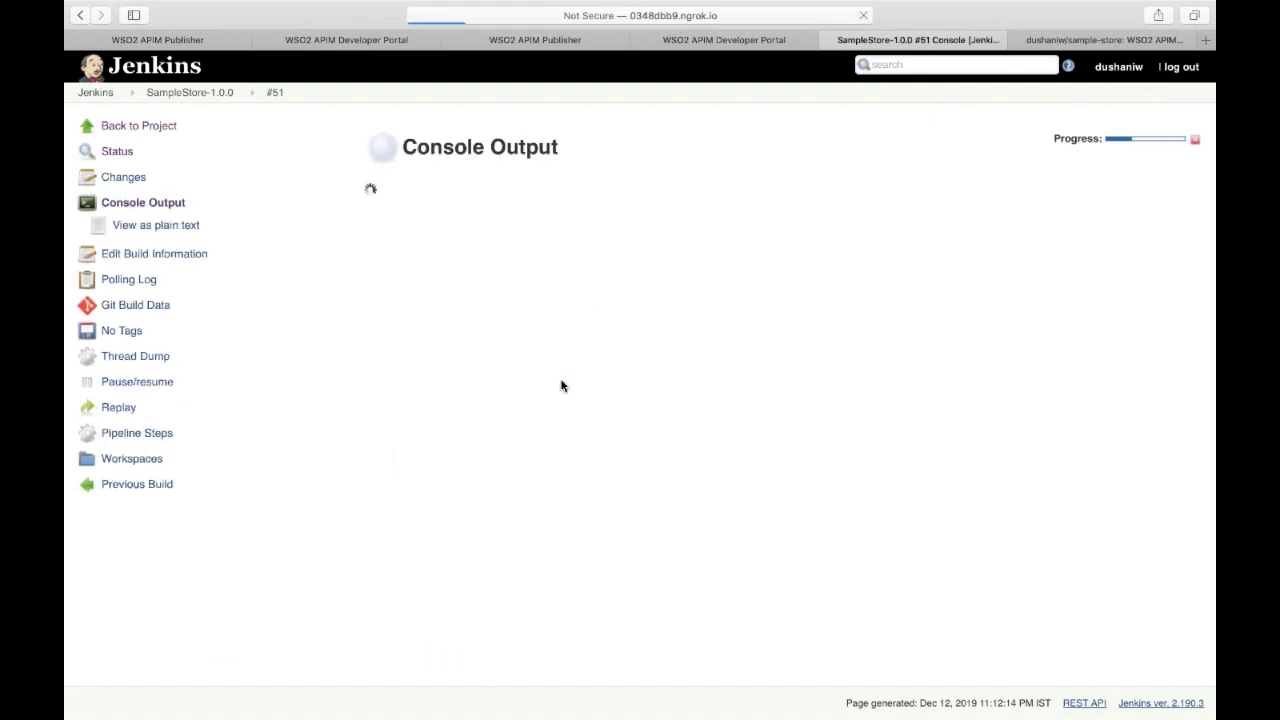
{"action": "scroll", "coordinate": [561, 385], "scroll_direction": "up", "scroll_amount": 20}
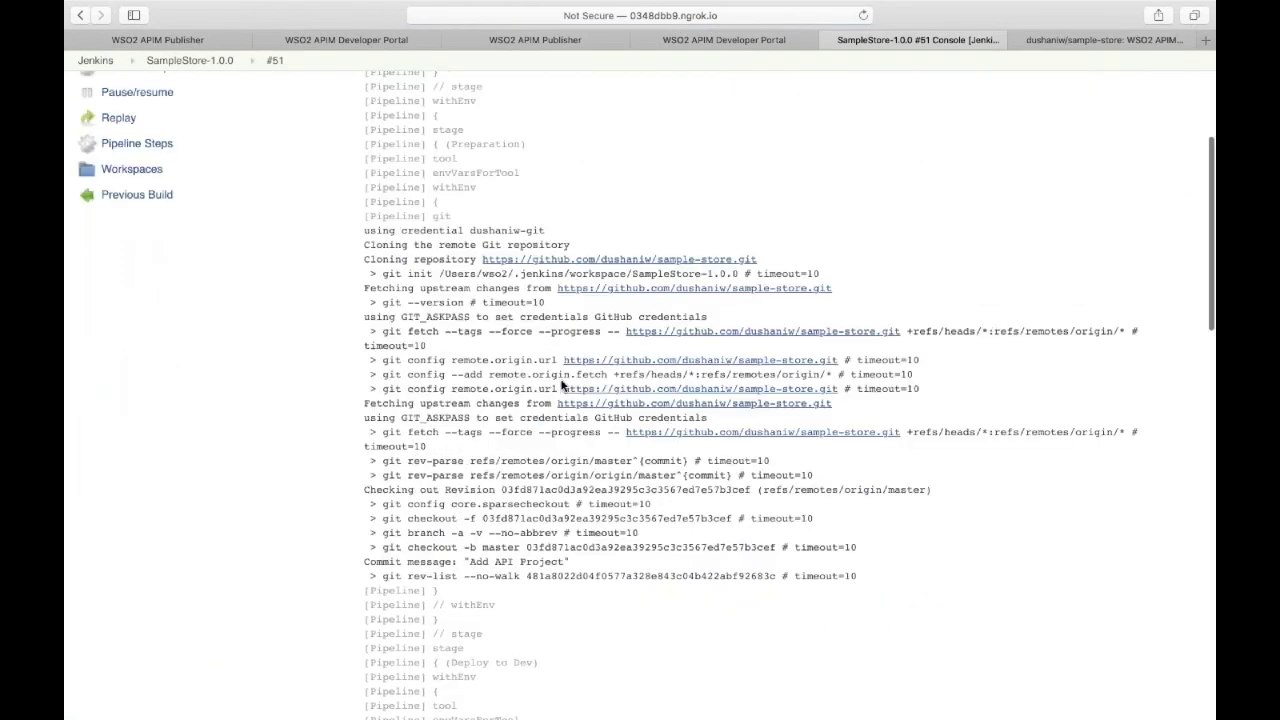
{"action": "scroll", "coordinate": [561, 385], "scroll_direction": "down", "scroll_amount": 5}
{"action": "scroll", "coordinate": [561, 385], "scroll_direction": "down", "scroll_amount": 2}
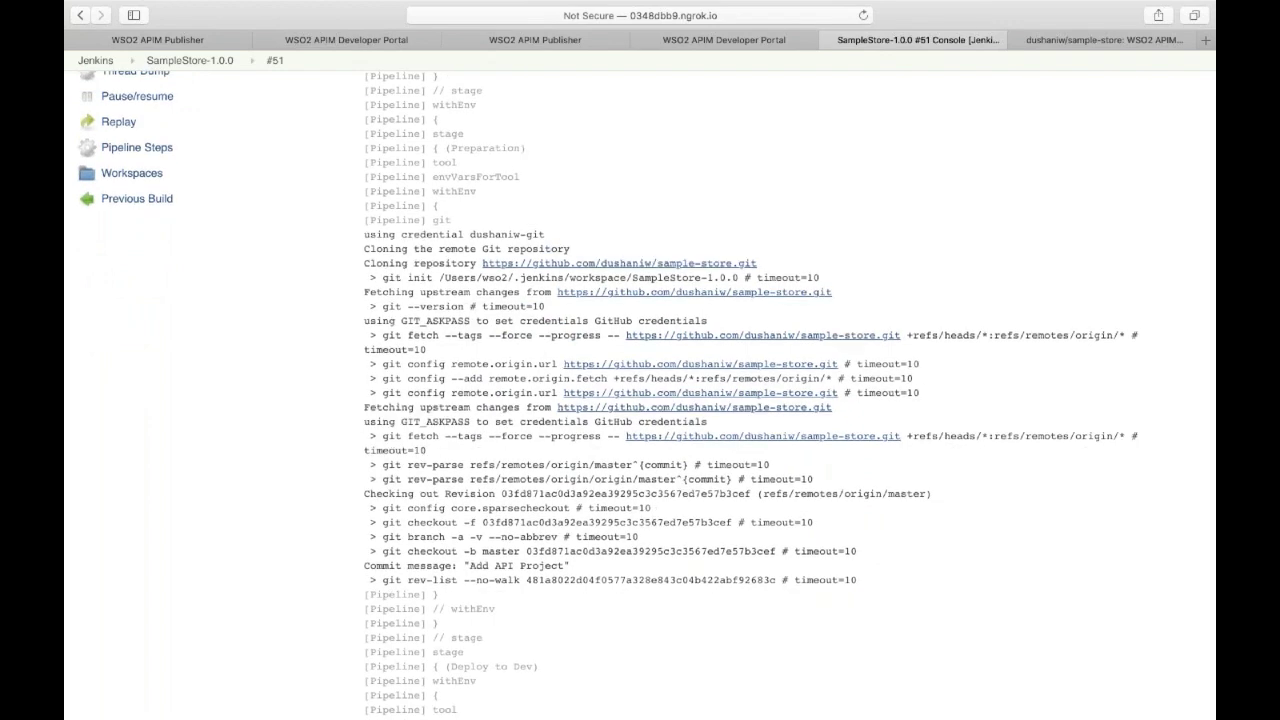
{"action": "scroll", "coordinate": [561, 385], "scroll_direction": "down", "scroll_amount": 15}
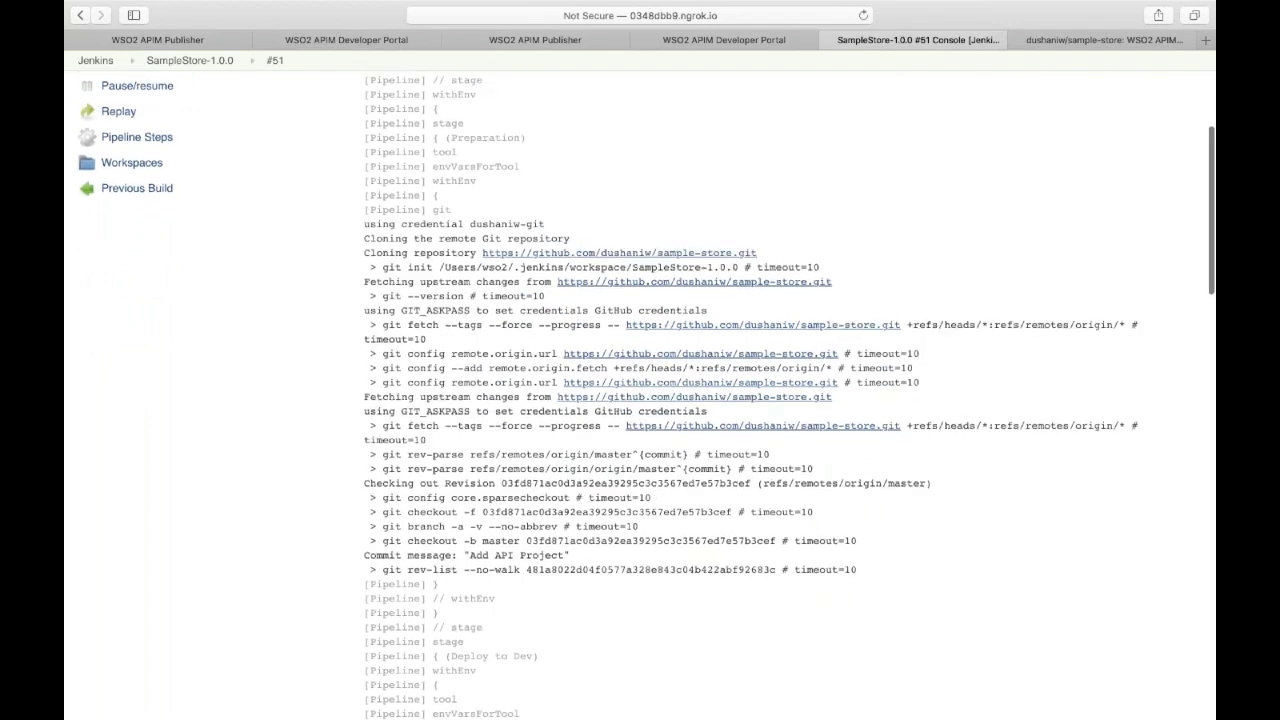
{"action": "scroll", "coordinate": [561, 385], "scroll_direction": "down", "scroll_amount": 5}
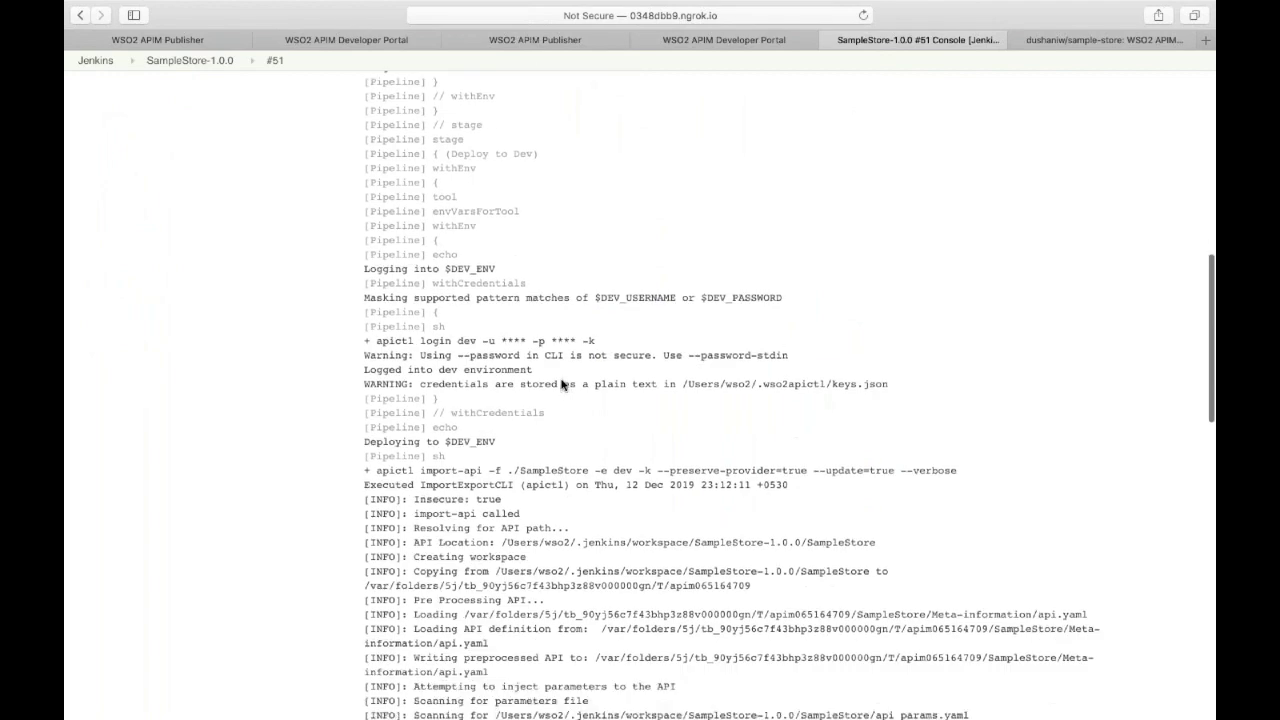
{"action": "scroll", "coordinate": [561, 385], "scroll_direction": "down", "scroll_amount": 6}
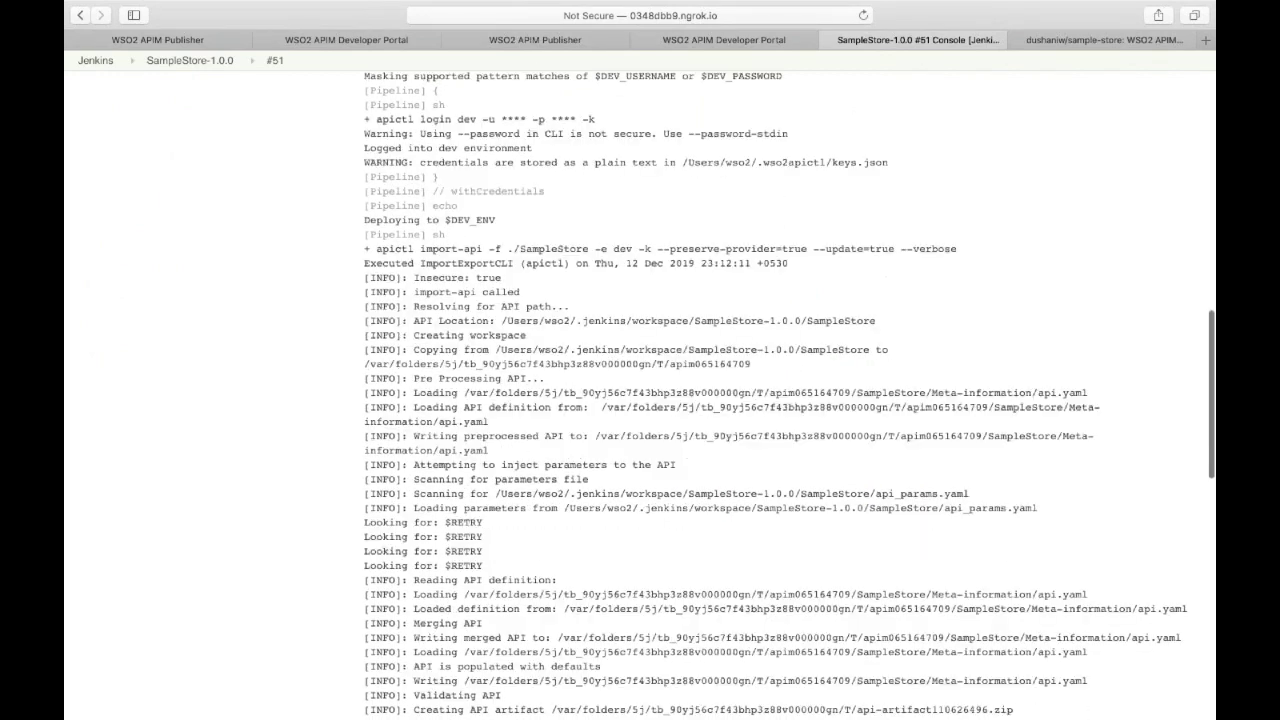
{"action": "scroll", "coordinate": [561, 385], "scroll_direction": "down", "scroll_amount": 1}
{"action": "scroll", "coordinate": [561, 385], "scroll_direction": "down", "scroll_amount": 20}
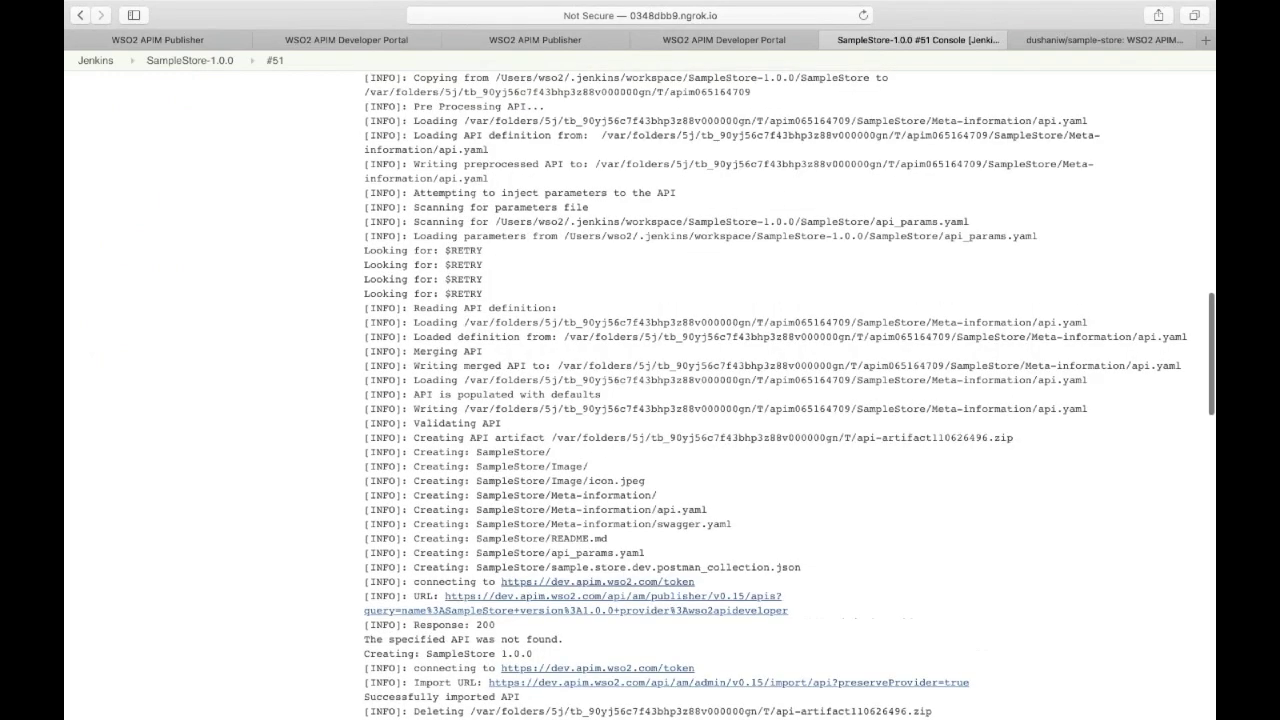
{"action": "scroll", "coordinate": [561, 385], "scroll_direction": "down", "scroll_amount": 17}
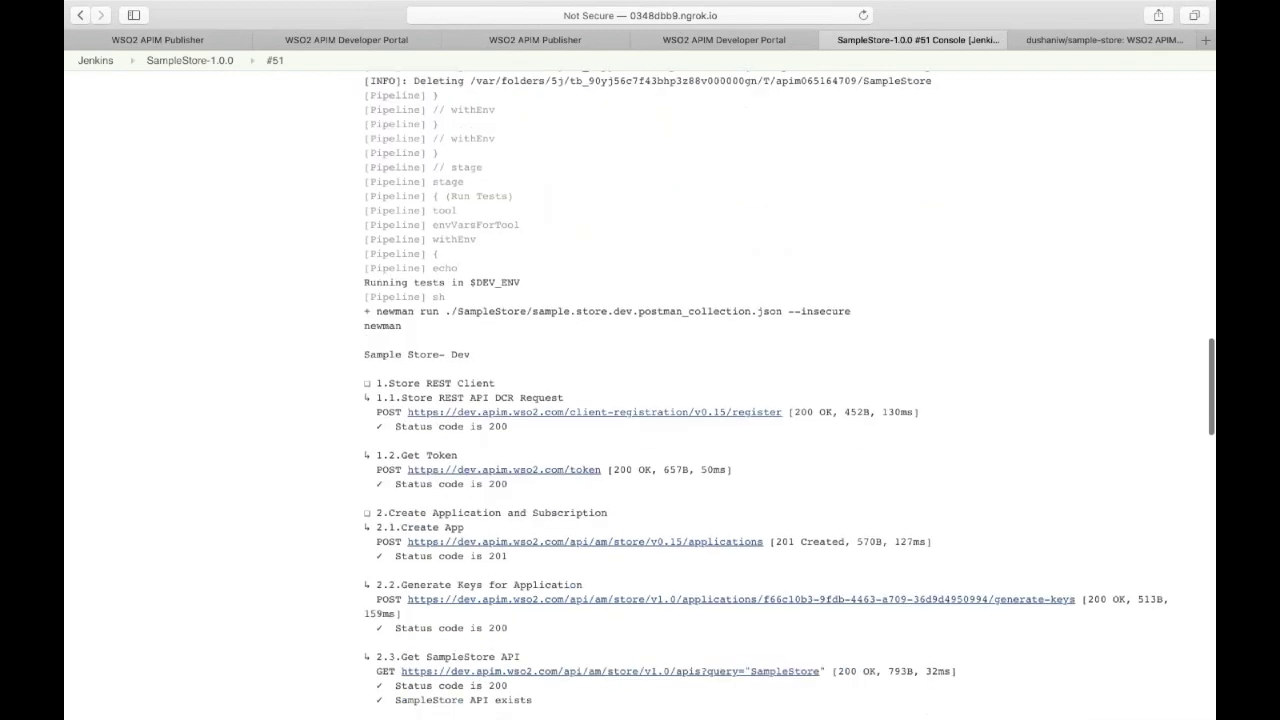
{"action": "scroll", "coordinate": [561, 385], "scroll_direction": "down", "scroll_amount": 12}
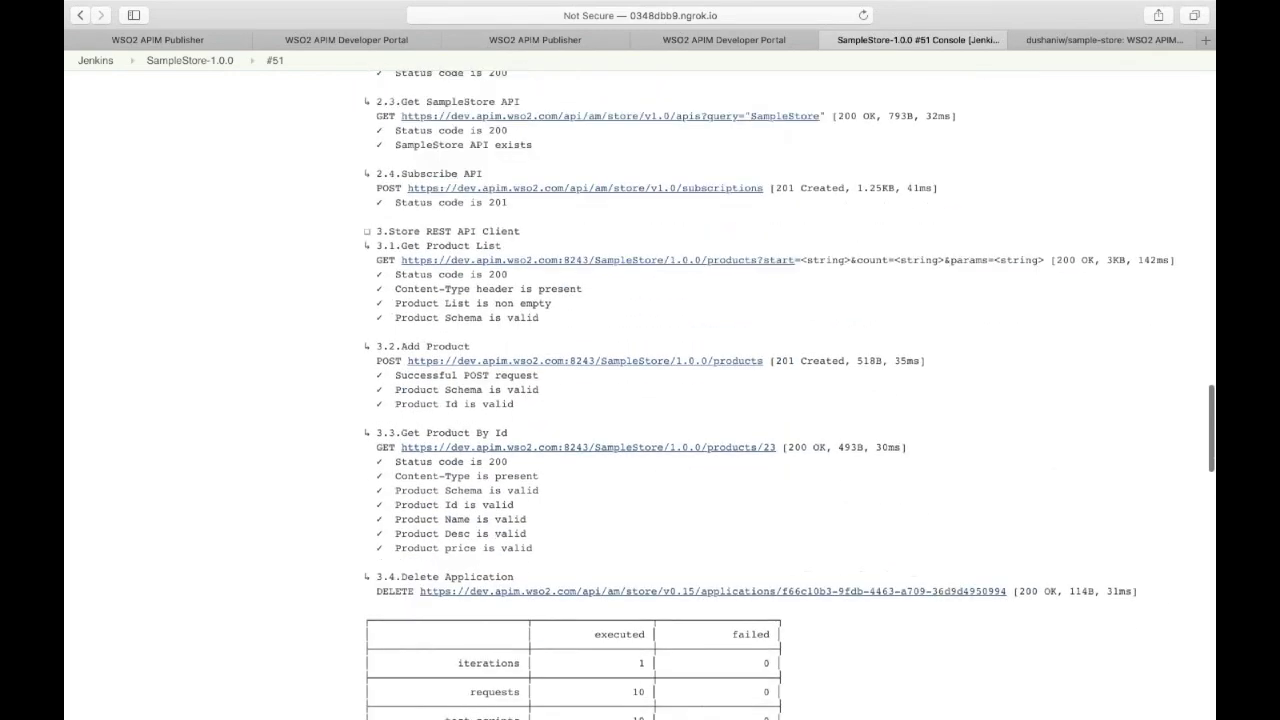
{"action": "scroll", "coordinate": [565, 350], "scroll_direction": "down", "scroll_amount": 19}
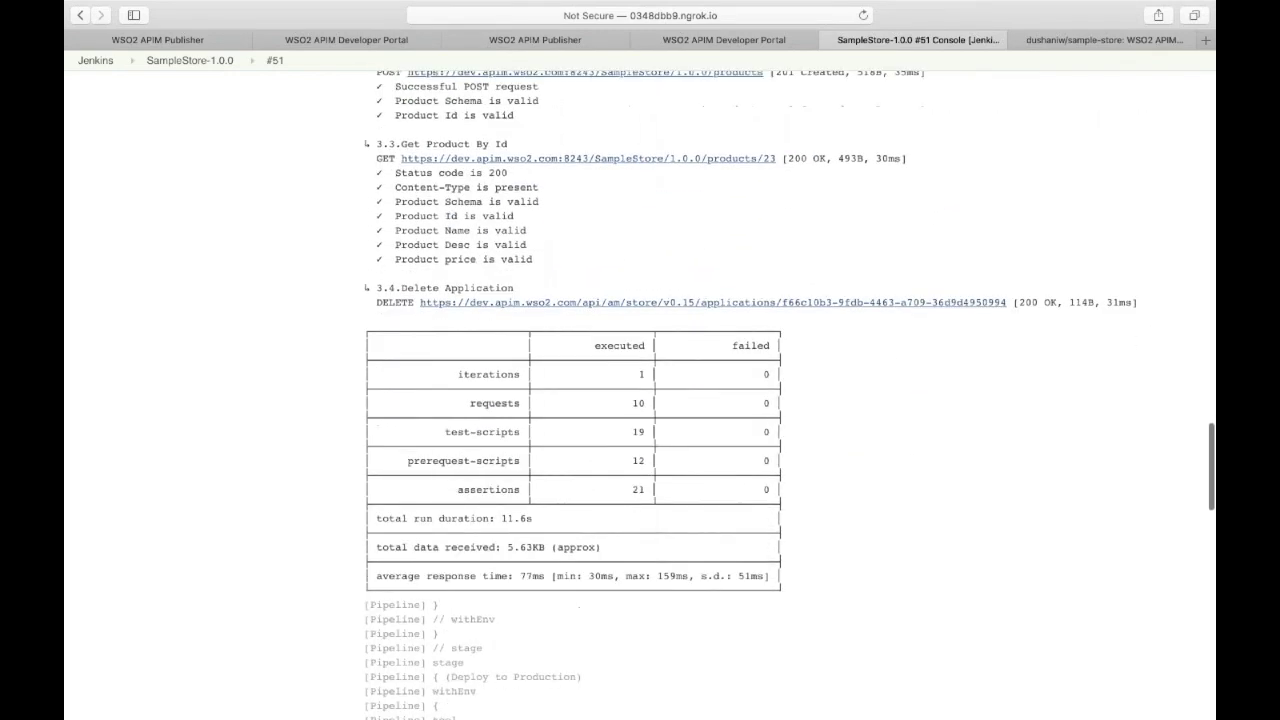
{"action": "scroll", "coordinate": [565, 350], "scroll_direction": "down", "scroll_amount": 9}
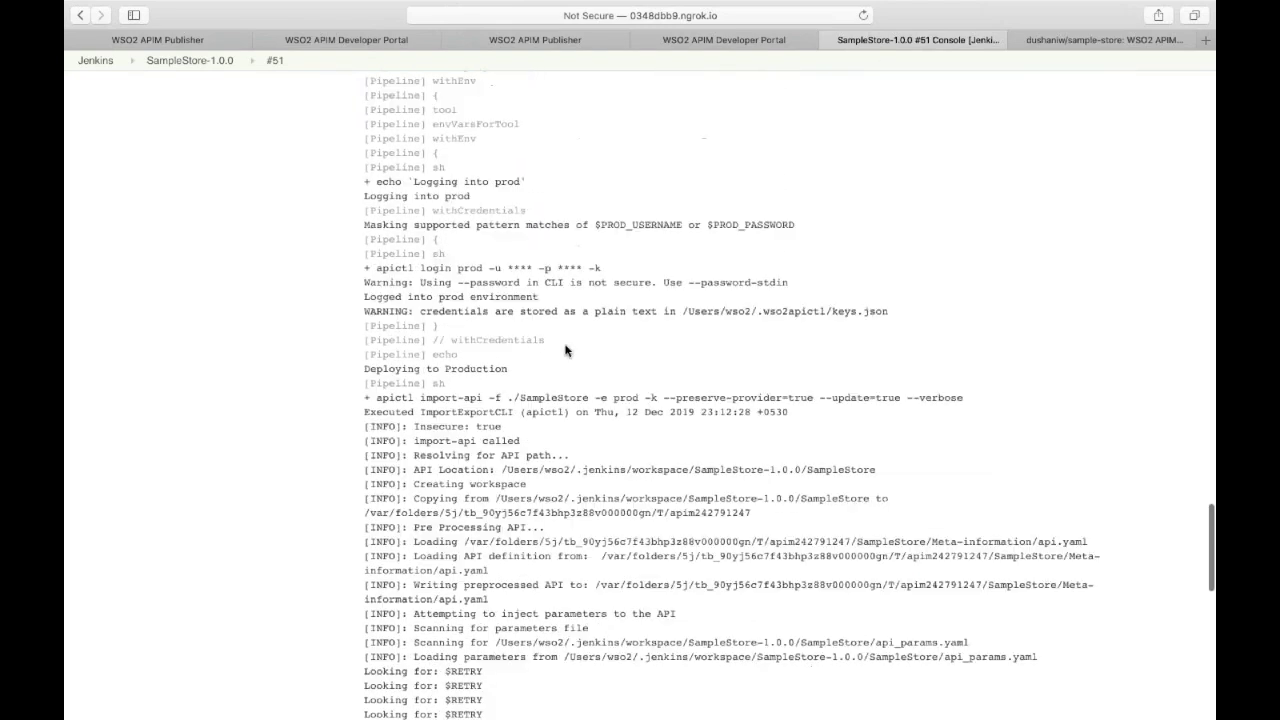
{"action": "scroll", "coordinate": [776, 395], "scroll_direction": "down", "scroll_amount": 12}
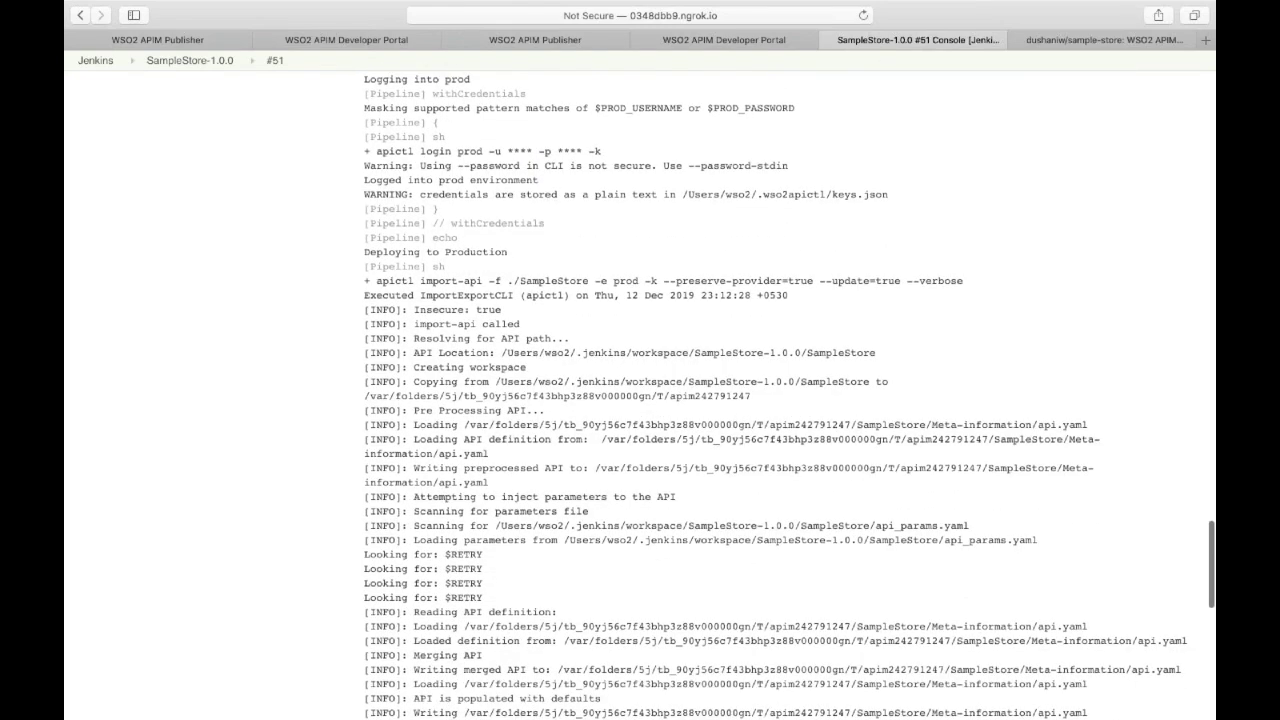
{"action": "scroll", "coordinate": [790, 395], "scroll_direction": "down", "scroll_amount": 16}
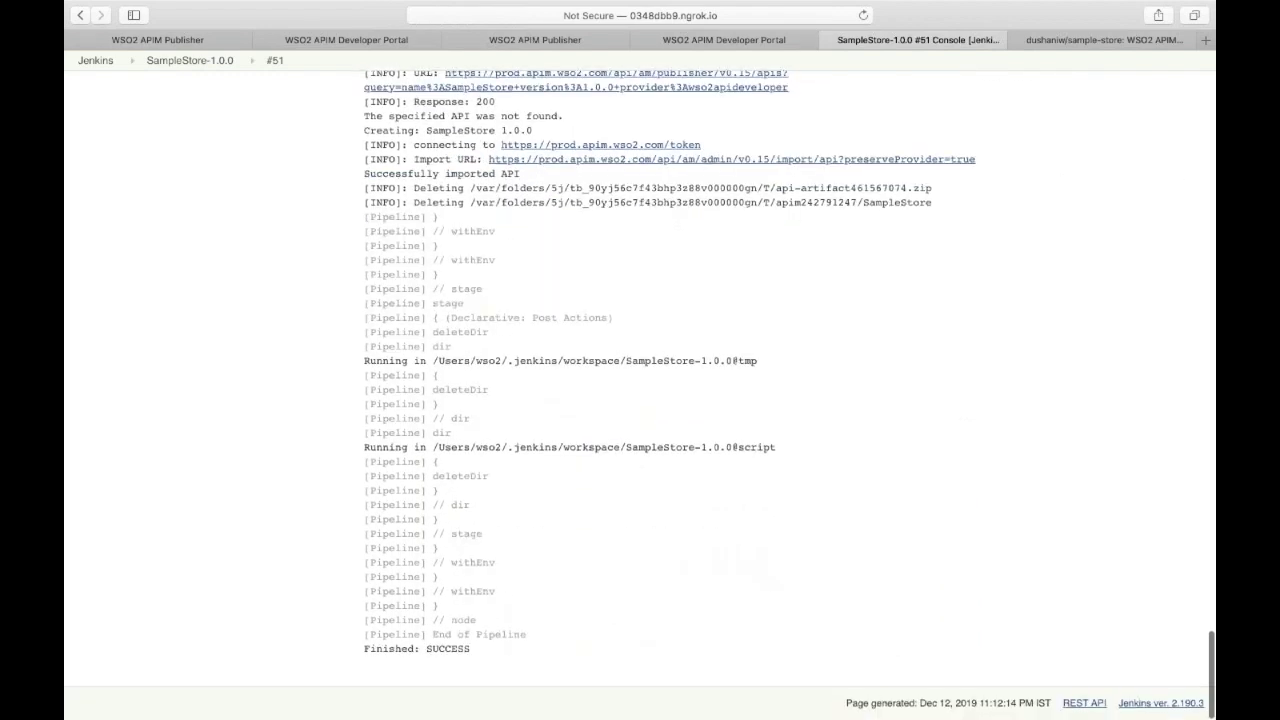
{"action": "scroll", "coordinate": [640, 394], "scroll_direction": "up", "scroll_amount": 20}
{"action": "scroll", "coordinate": [500, 300], "scroll_direction": "up", "scroll_amount": 20}
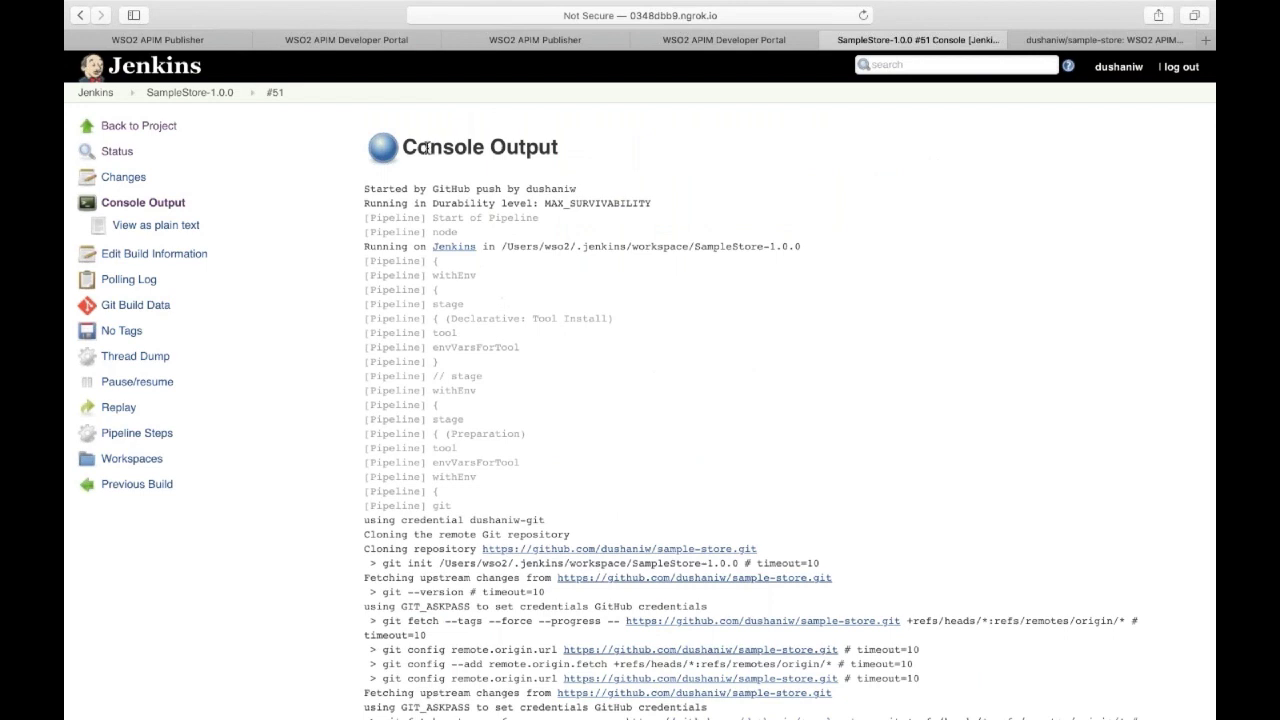
Reload the dev Publisher and open the imported SampleStore 1.0.0 API
{"action": "left_click", "coordinate": [170, 42]}
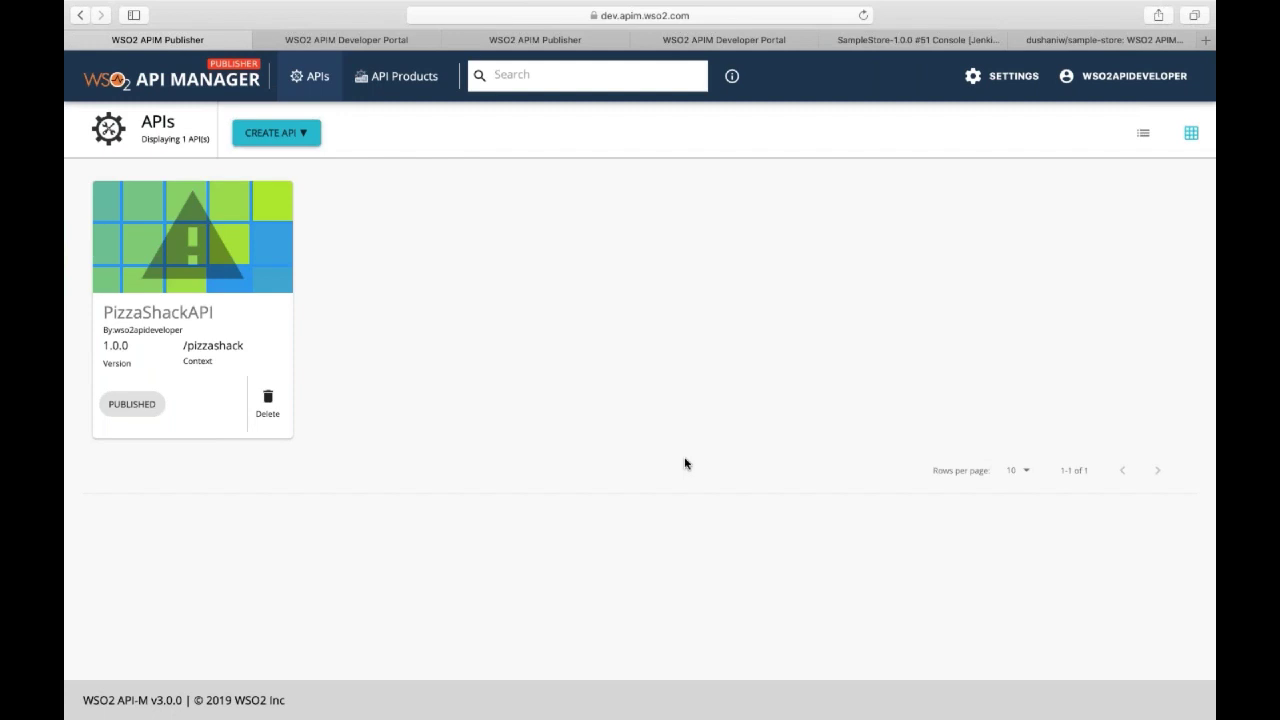
{"action": "key", "text": "super+r"}
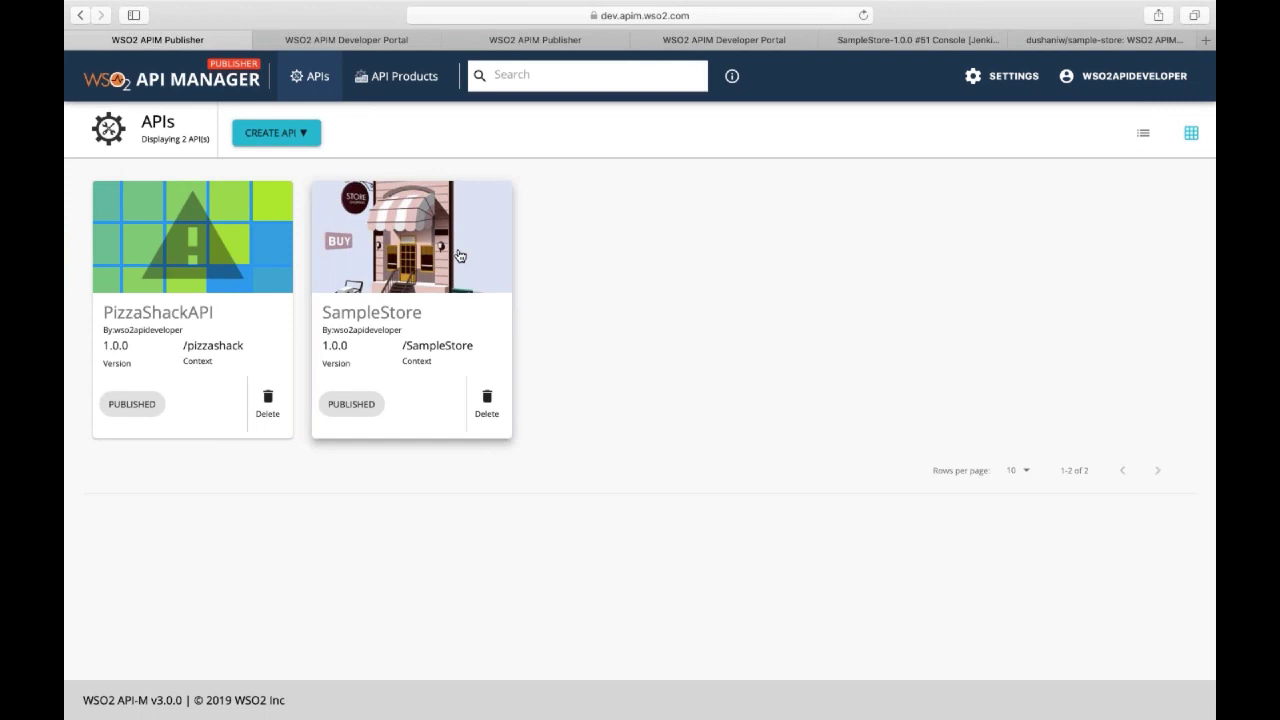
{"action": "left_click", "coordinate": [460, 256]}
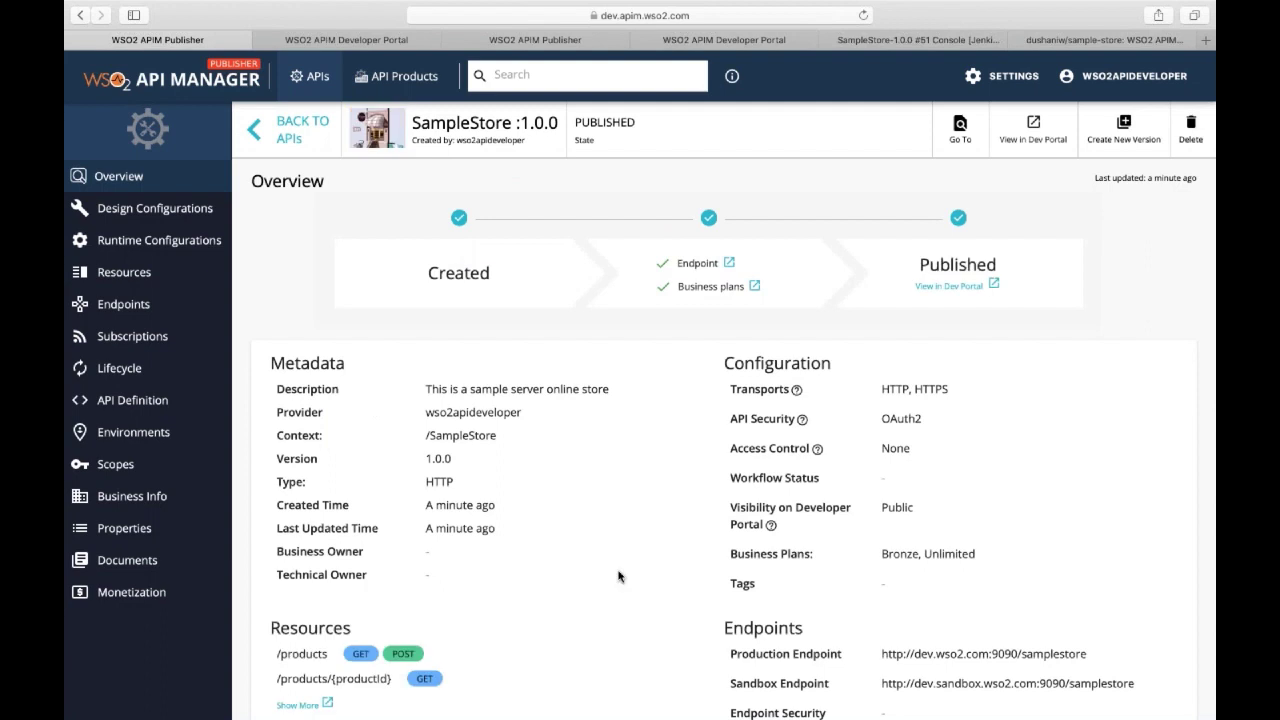
{"action": "scroll", "coordinate": [618, 576], "scroll_direction": "down", "scroll_amount": 2}
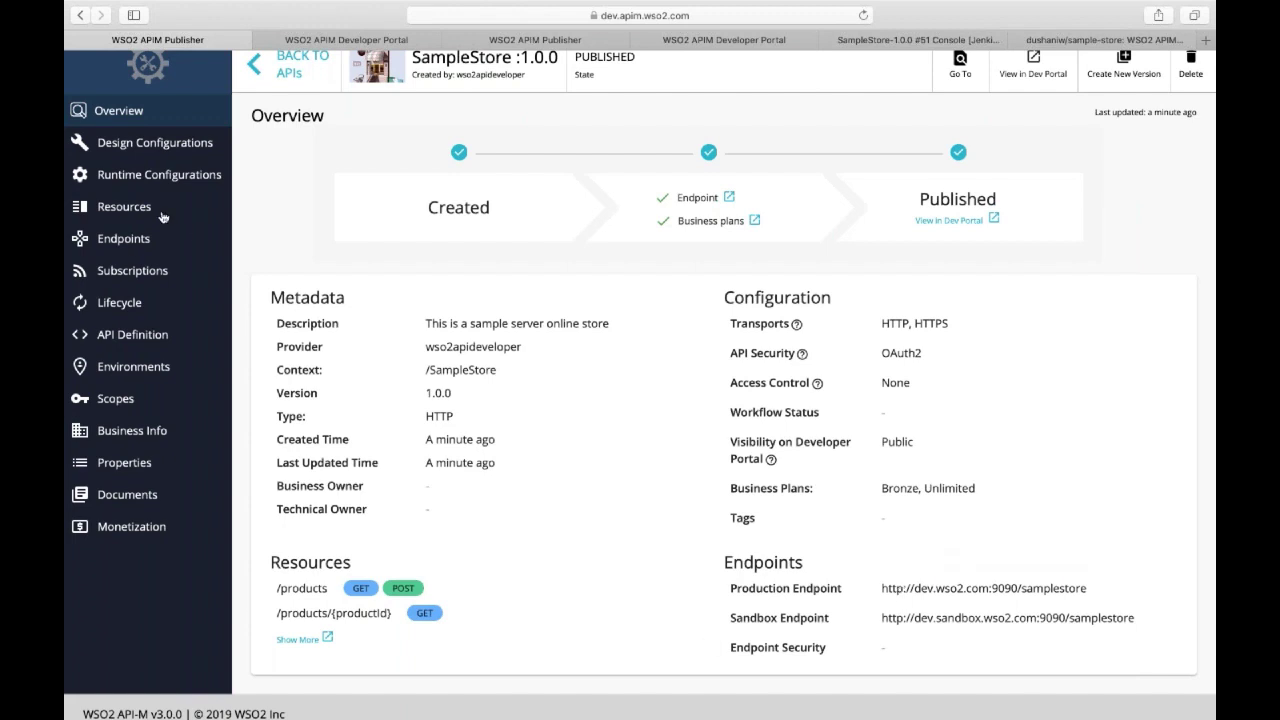
Confirm the production endpoint's advanced settings allow 80 retries before suspension
{"action": "left_click", "coordinate": [114, 240]}
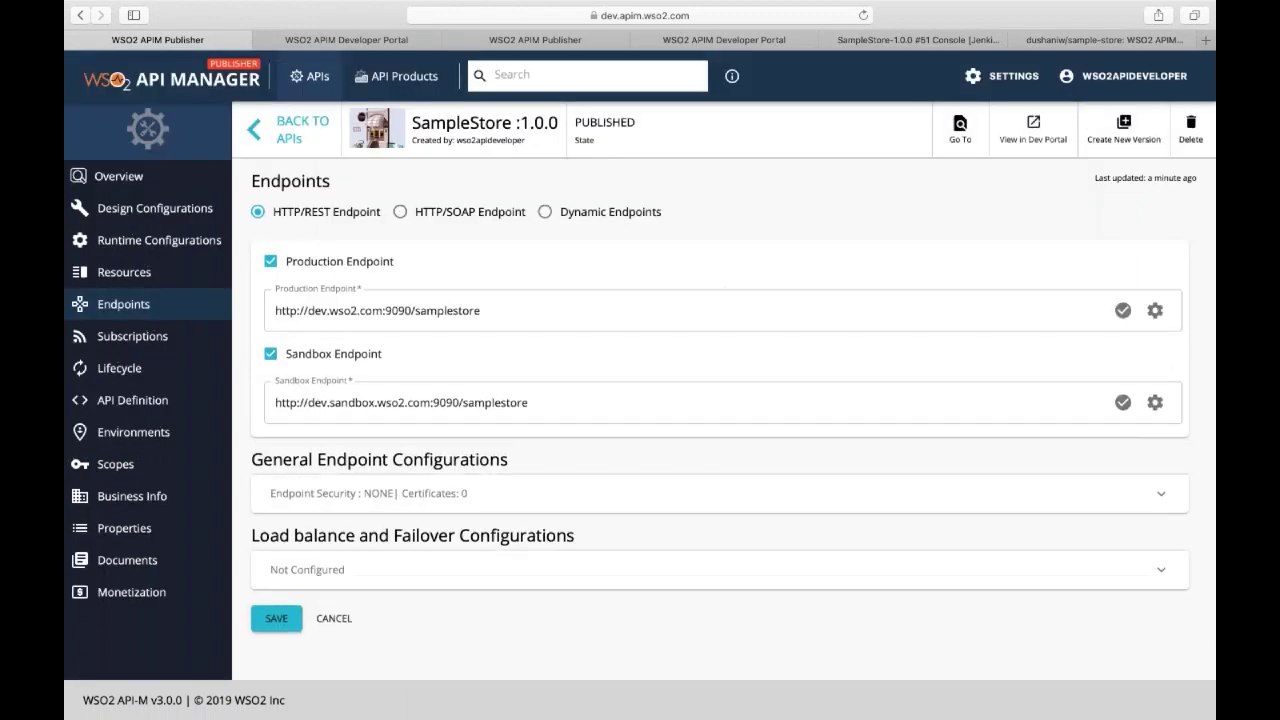
{"action": "left_click", "coordinate": [1155, 311]}
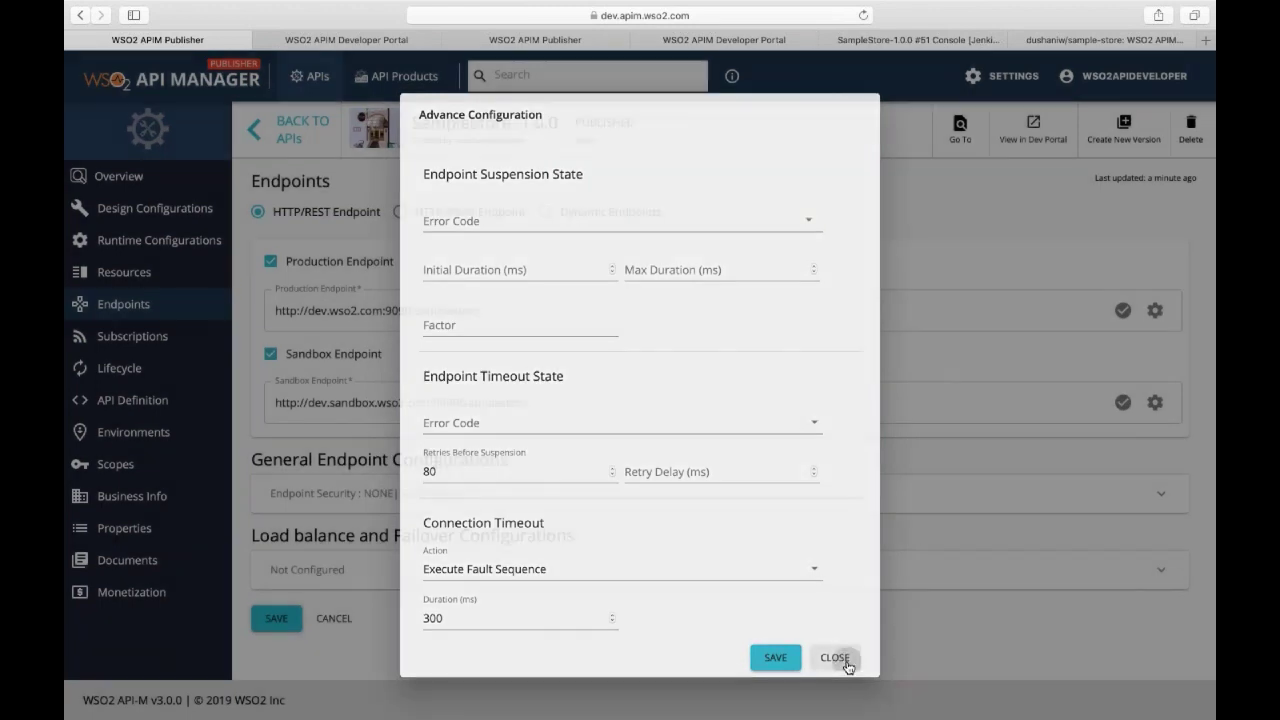
{"action": "left_click", "coordinate": [843, 662]}
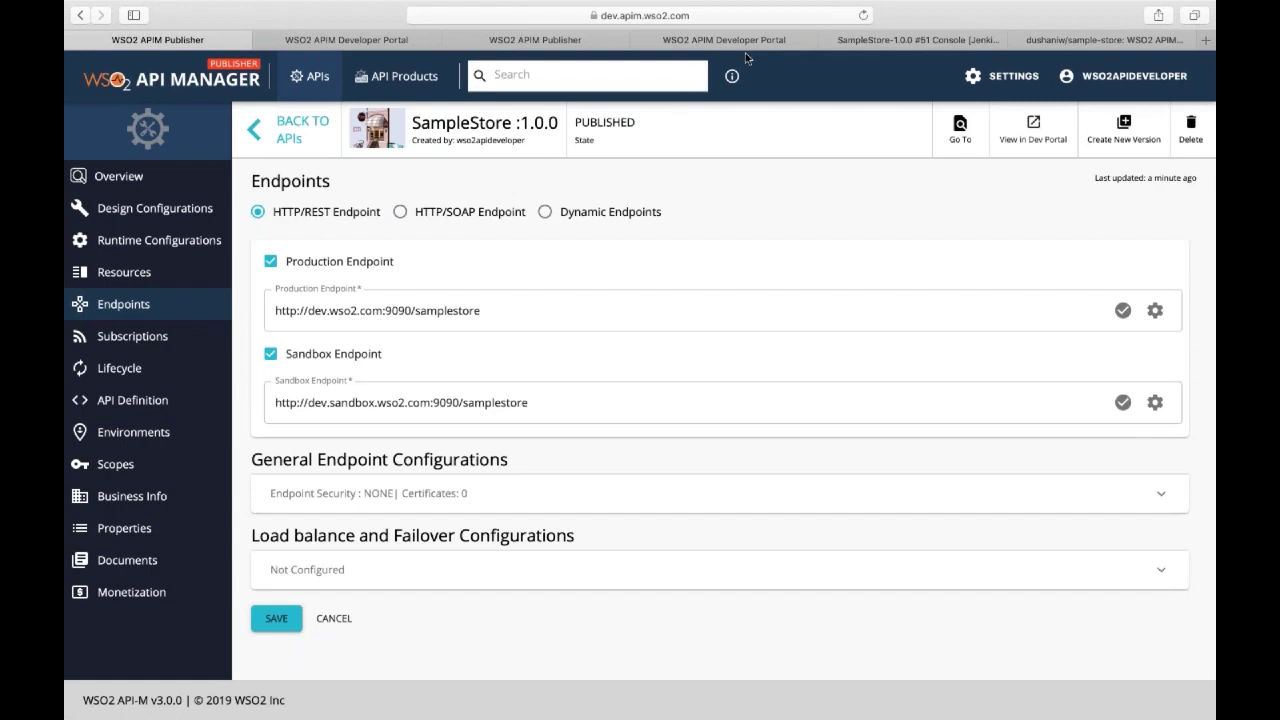
{"action": "left_click", "coordinate": [550, 40]}
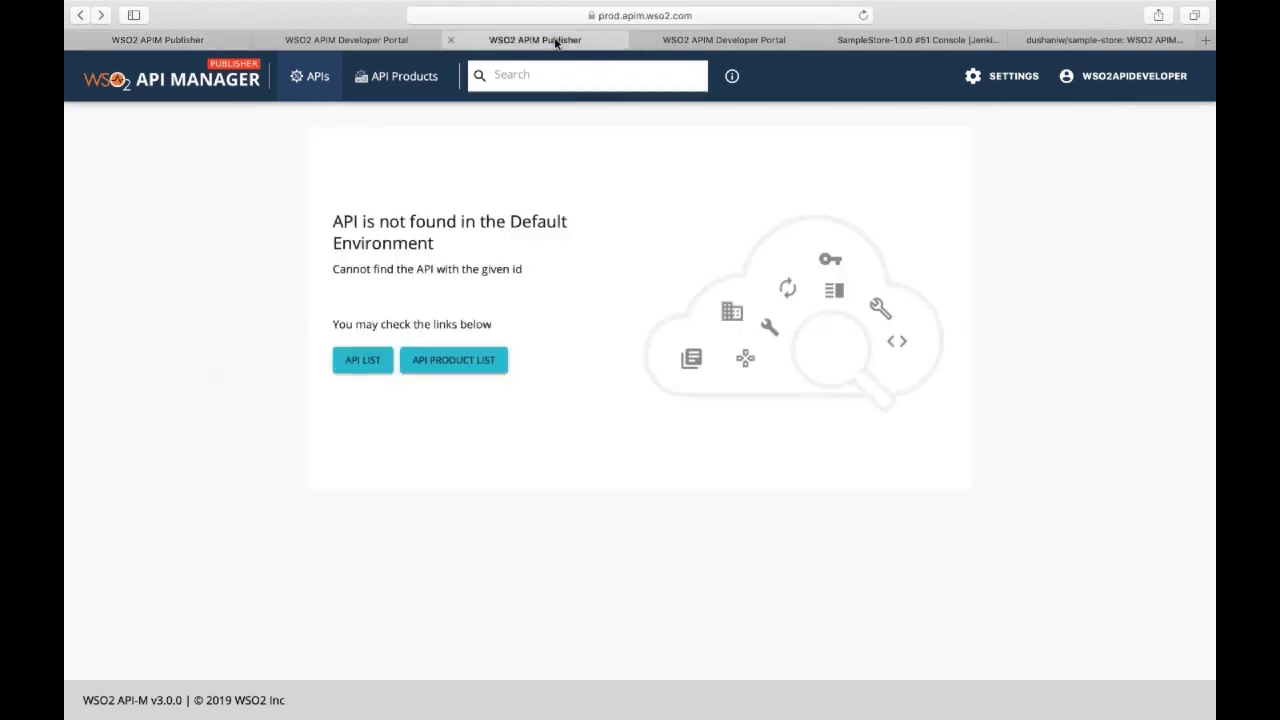
Open the prod SampleStore API's endpoints in the Publisher
{"action": "left_click", "coordinate": [318, 80]}
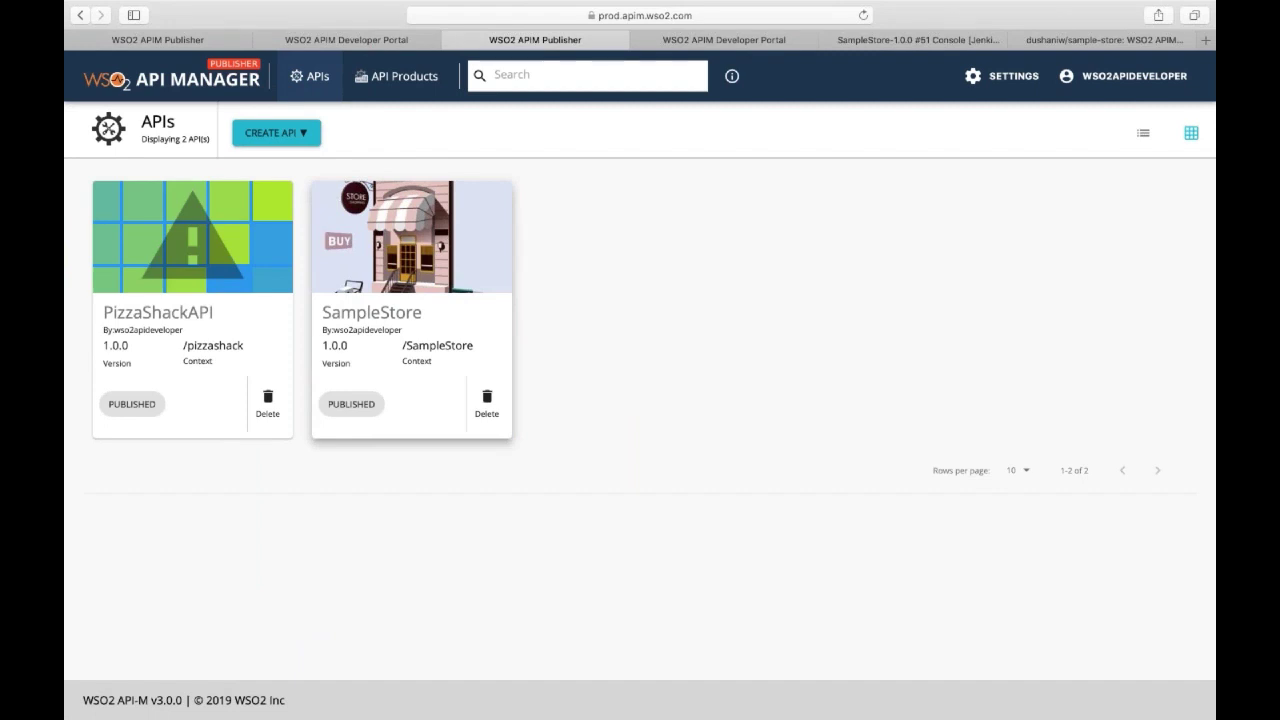
{"action": "left_click", "coordinate": [412, 300]}
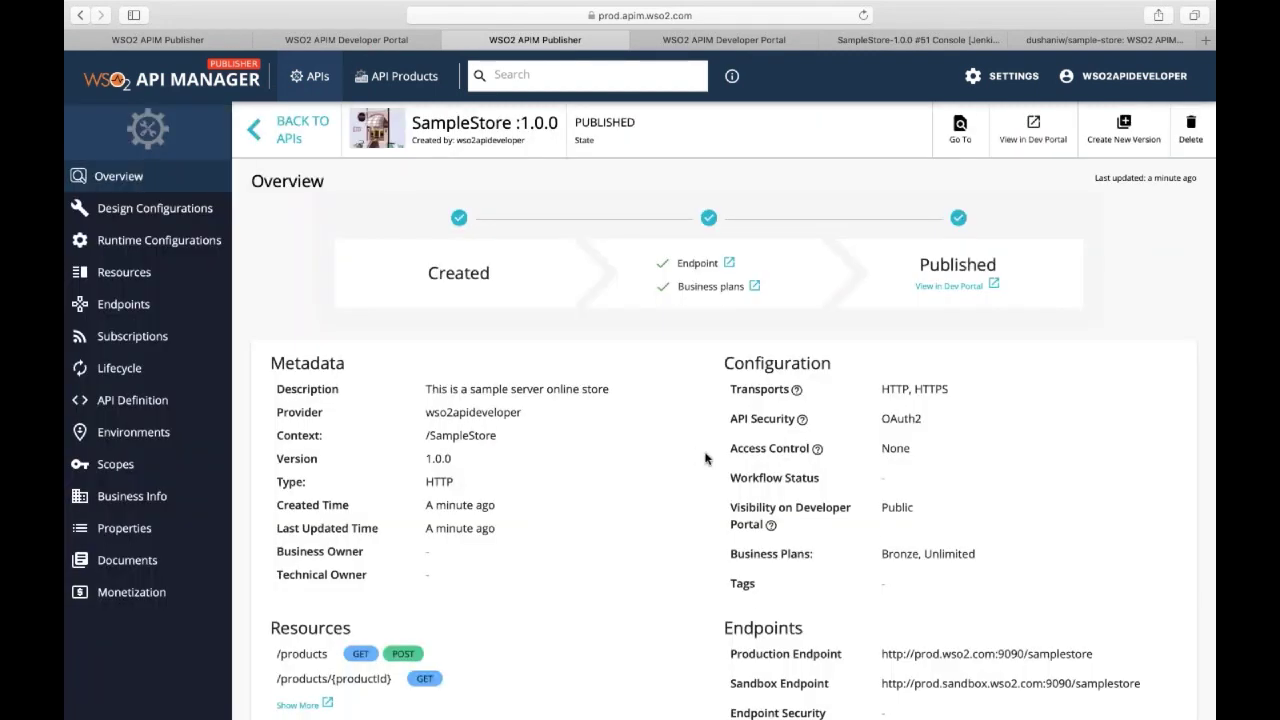
{"action": "scroll", "coordinate": [705, 458], "scroll_direction": "down", "scroll_amount": 2}
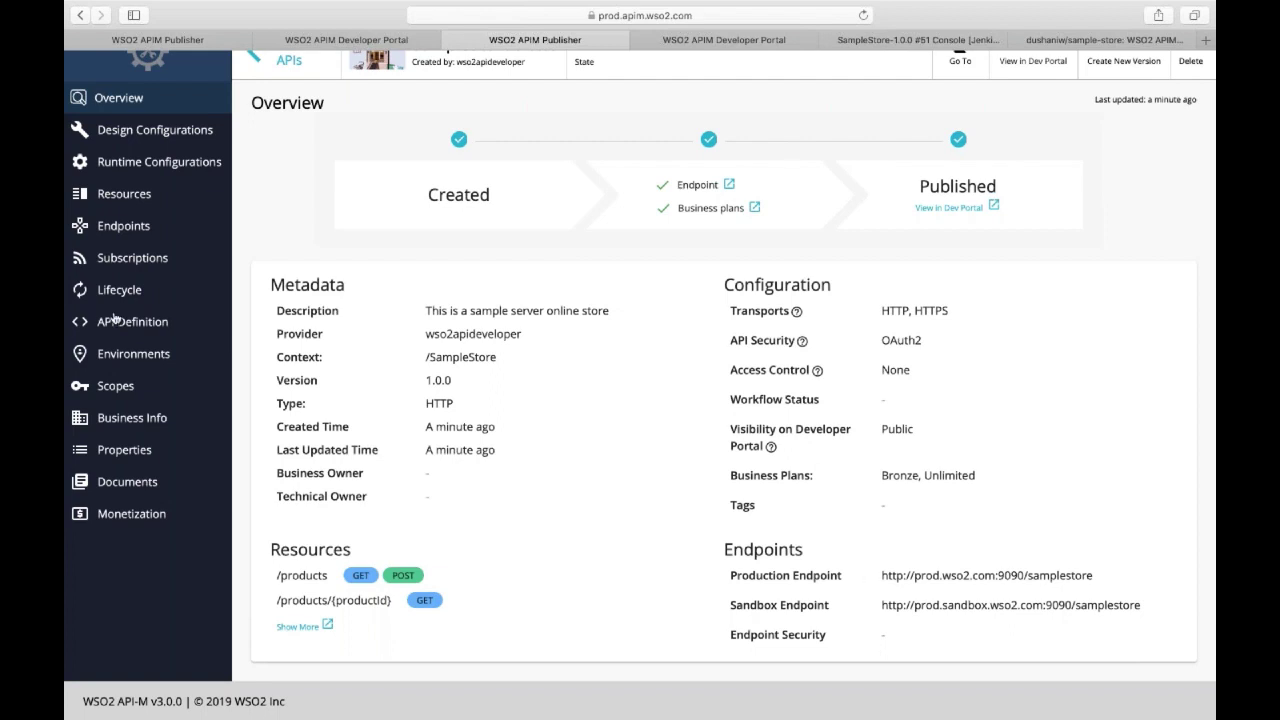
{"action": "left_click", "coordinate": [110, 222]}
Confirm the production endpoint allows 60 retries before suspension, then return to the APIs list
{"action": "left_click", "coordinate": [1154, 310]}
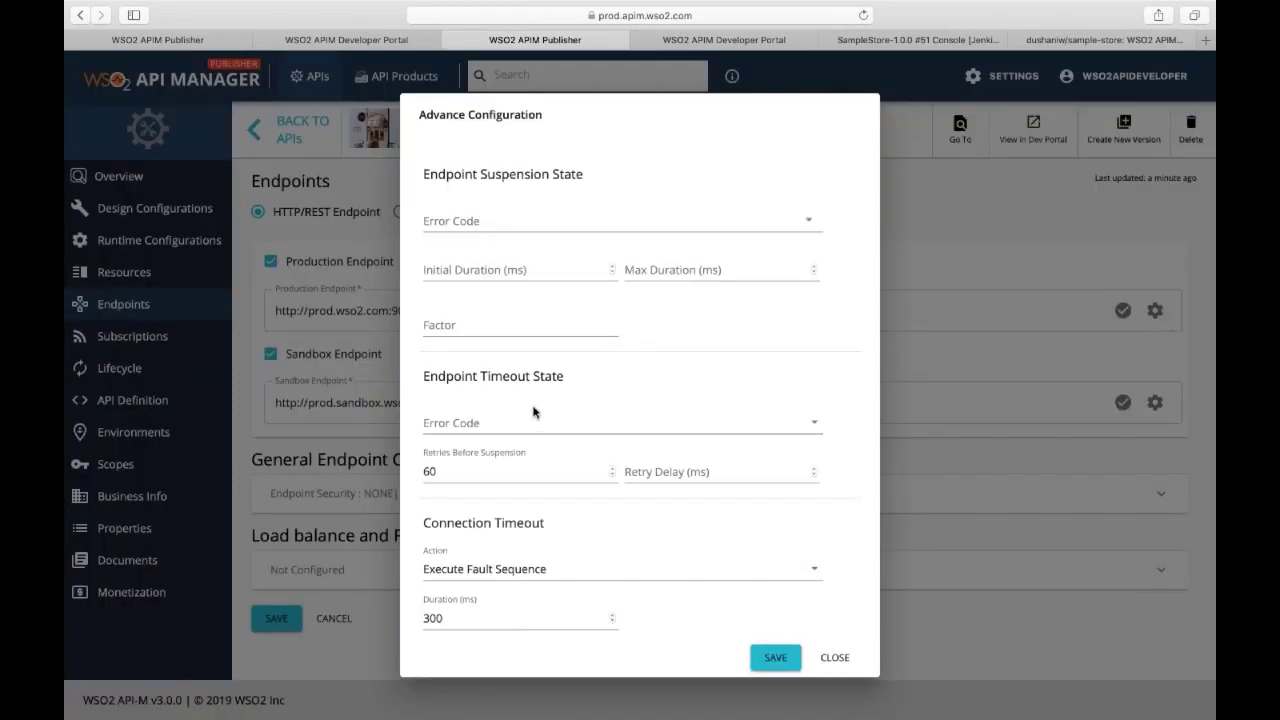
{"action": "left_click", "coordinate": [835, 657]}
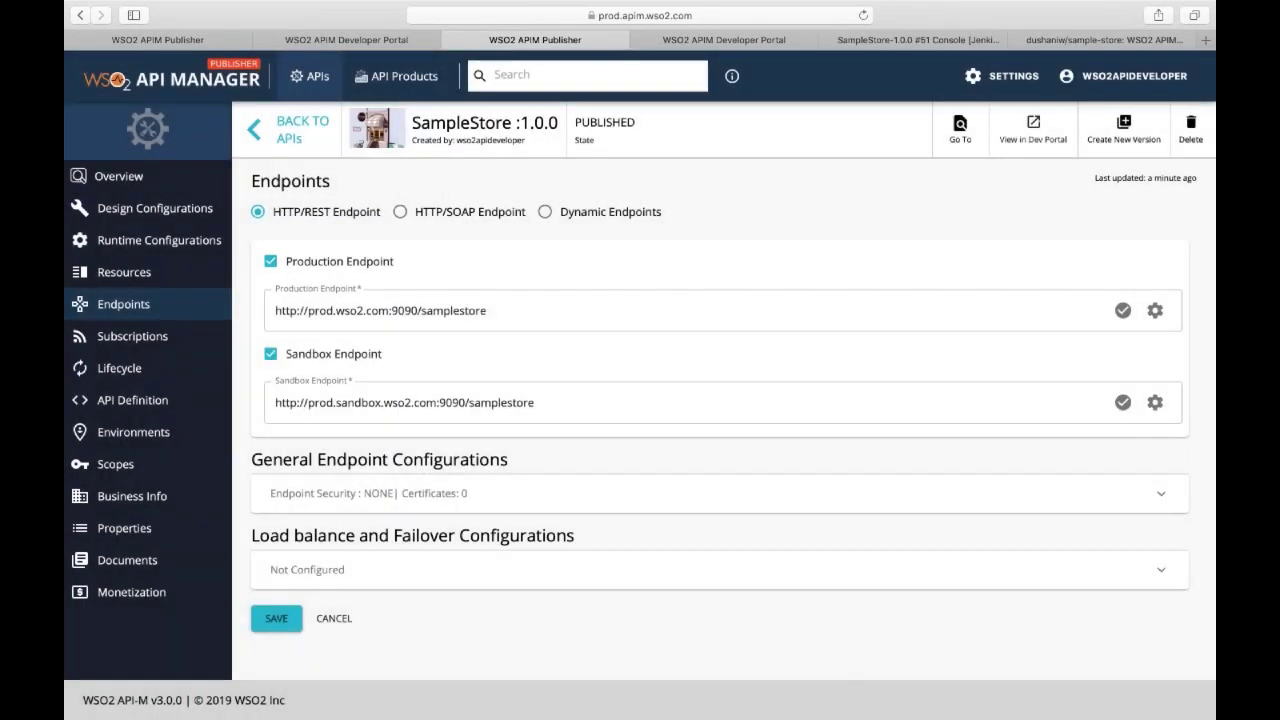
{"action": "left_click", "coordinate": [283, 140]}
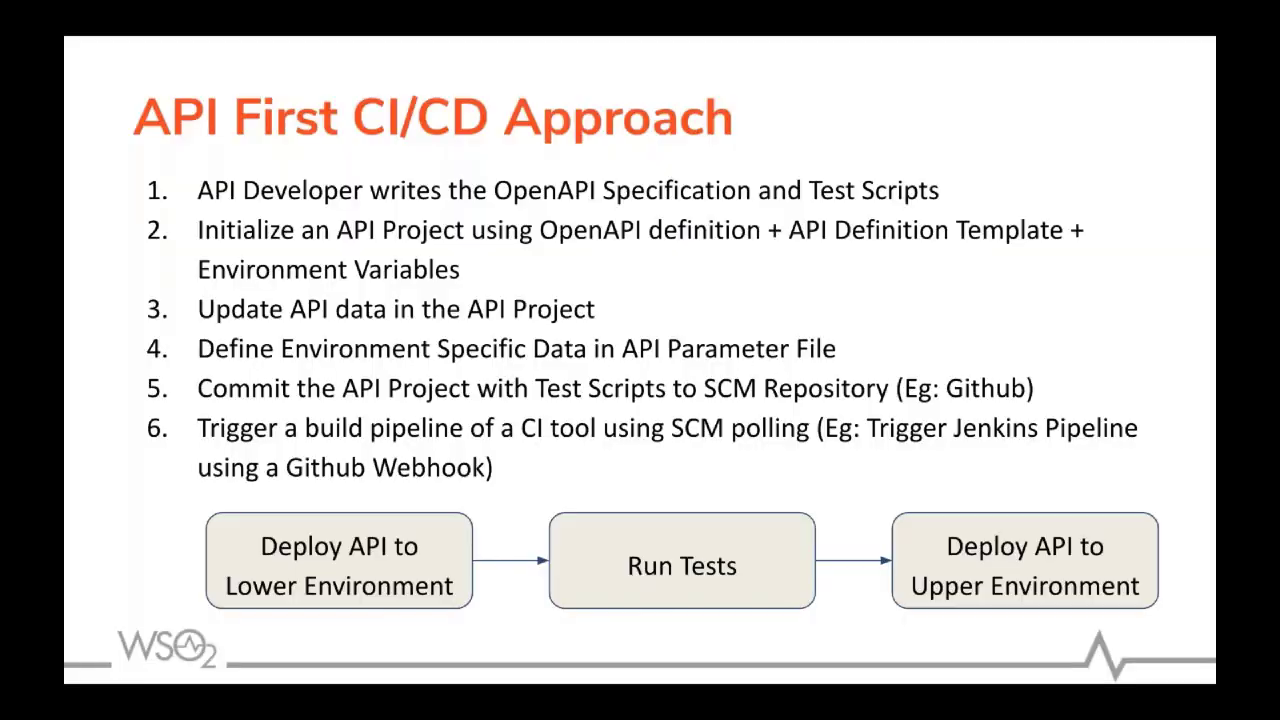
Advance two slides to reach the 'Migrating API Updates' slide
{"action": "key", "text": "Right"}
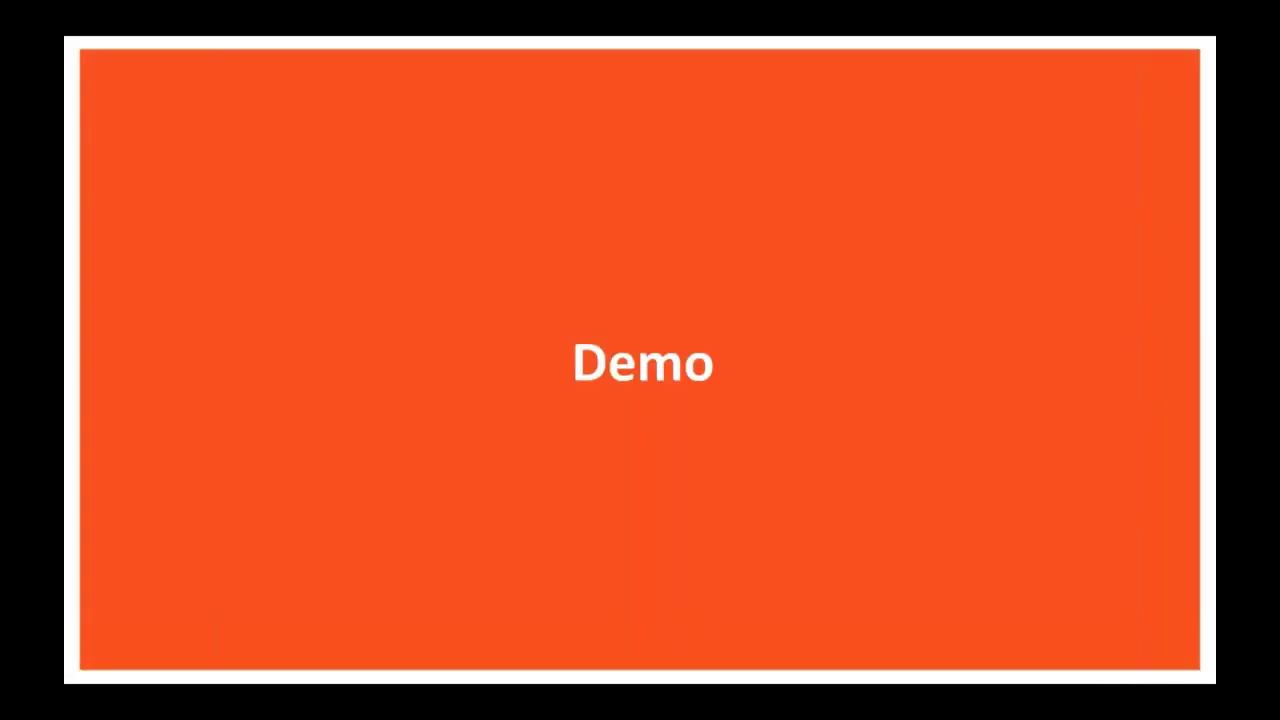
{"action": "key", "text": "Right"}
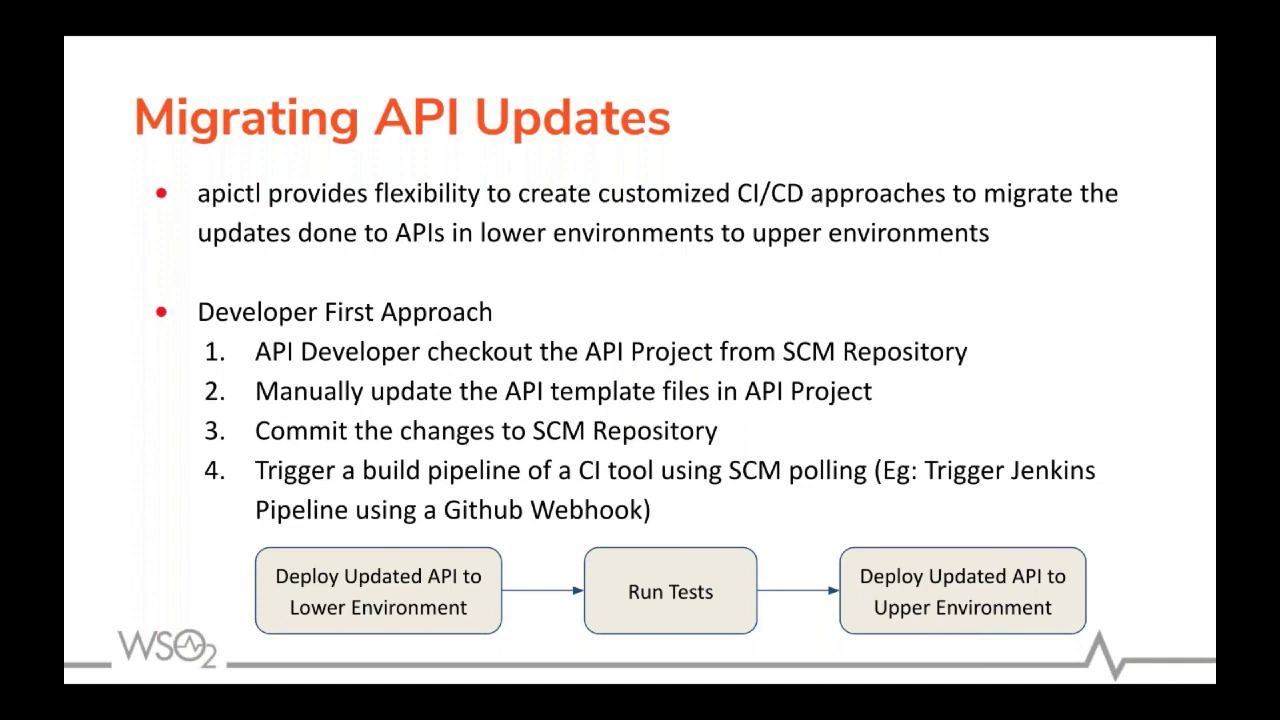